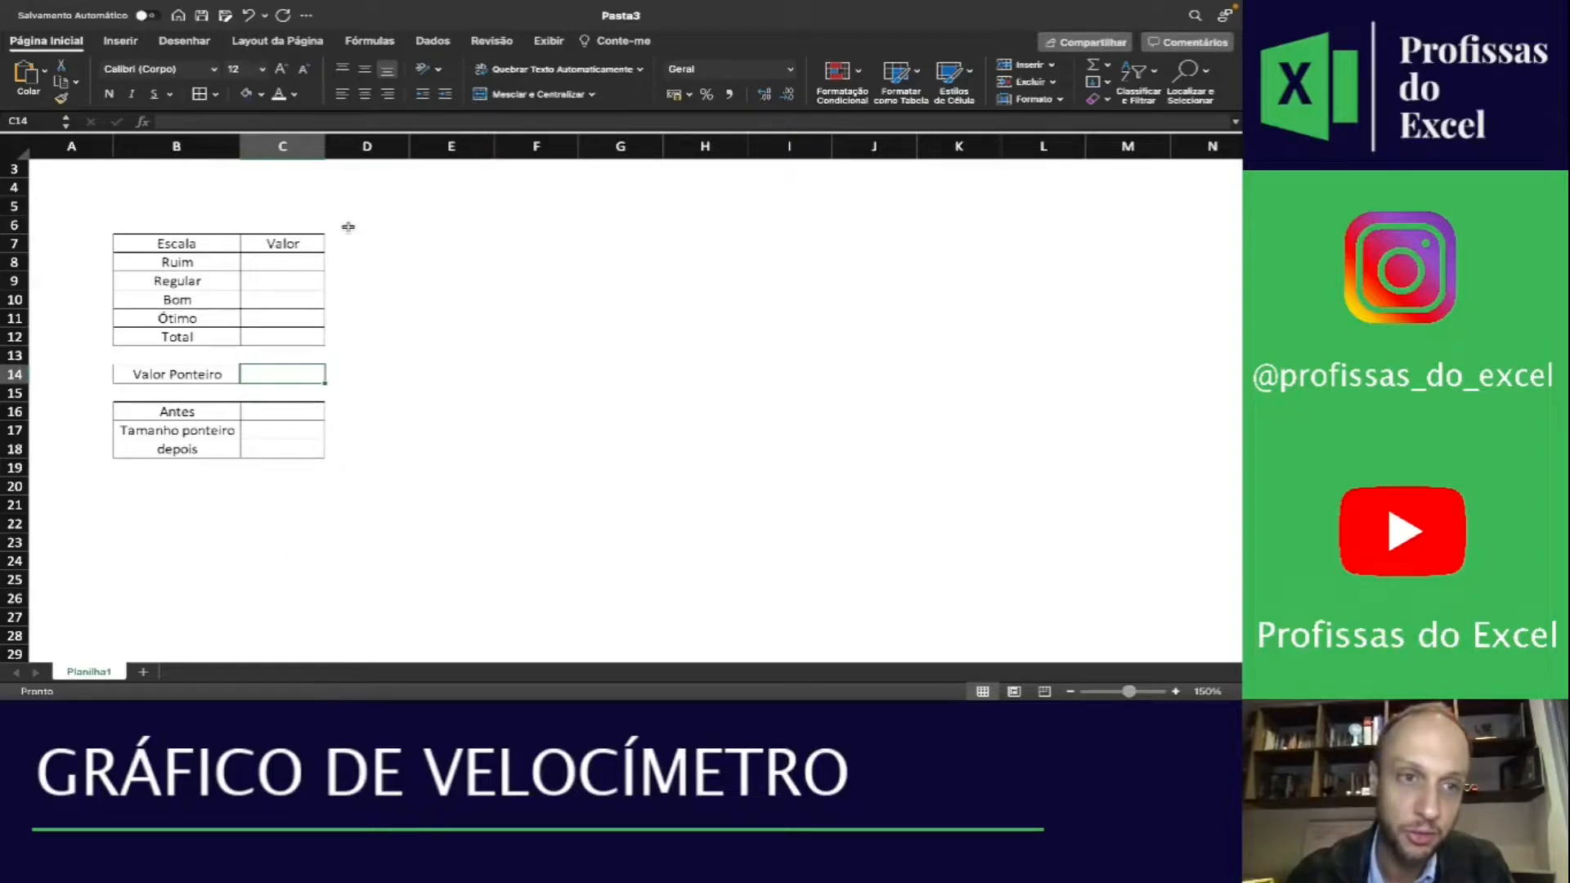
Format the header cells Escala and Valor with a dark blue fill and bold white text
drag(218, 242, 286, 246)
click(261, 94)
click(261, 94)
click(246, 94)
click(278, 94)
click(226, 255)
click(223, 284)
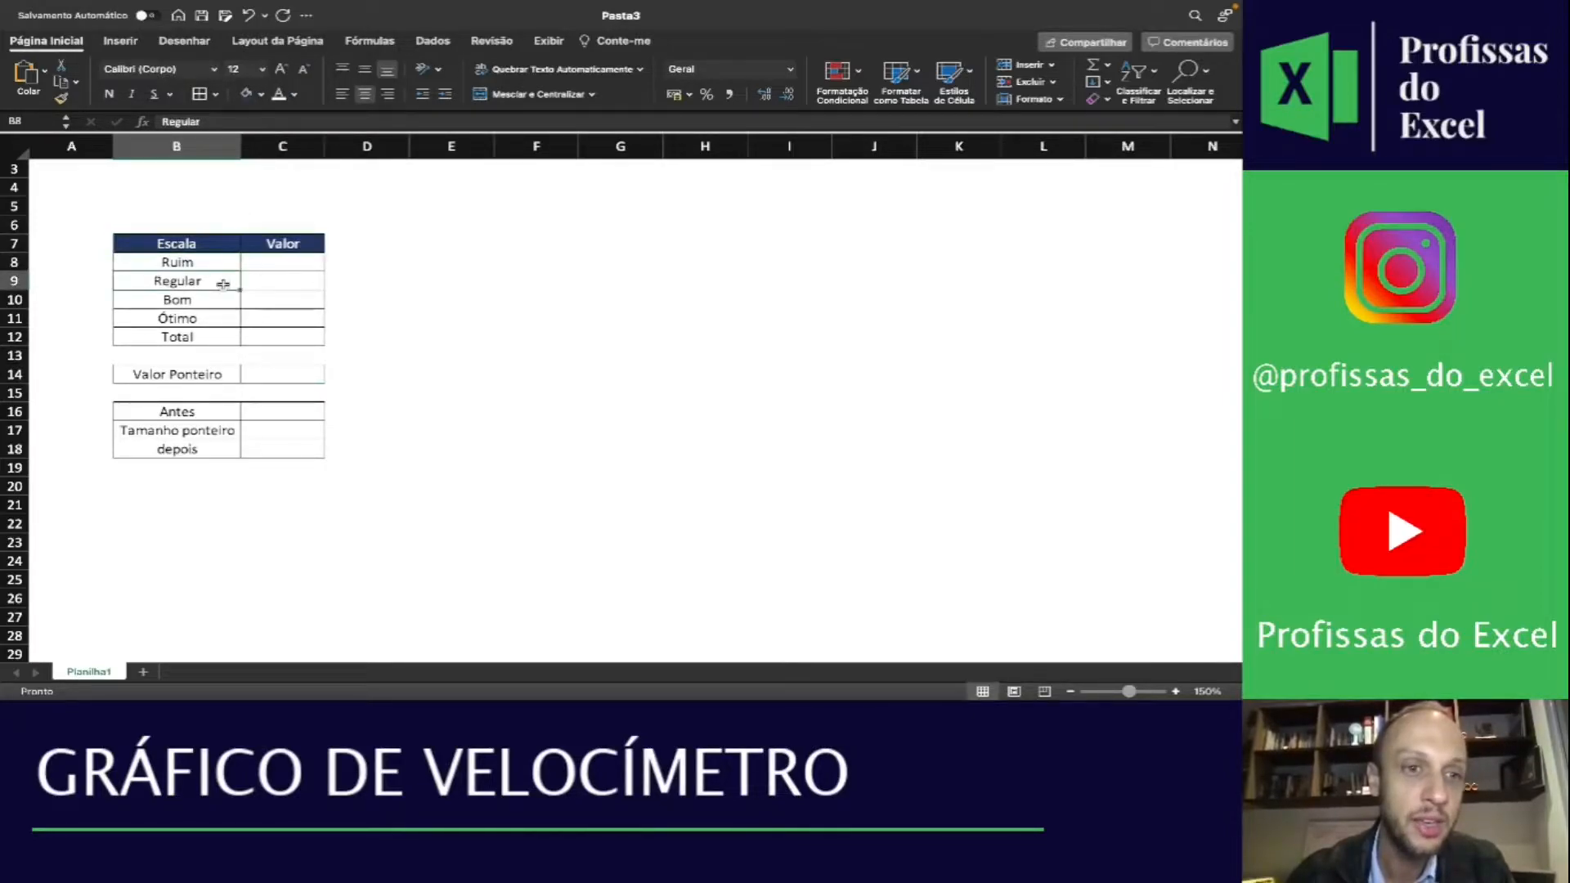
click(223, 299)
click(223, 318)
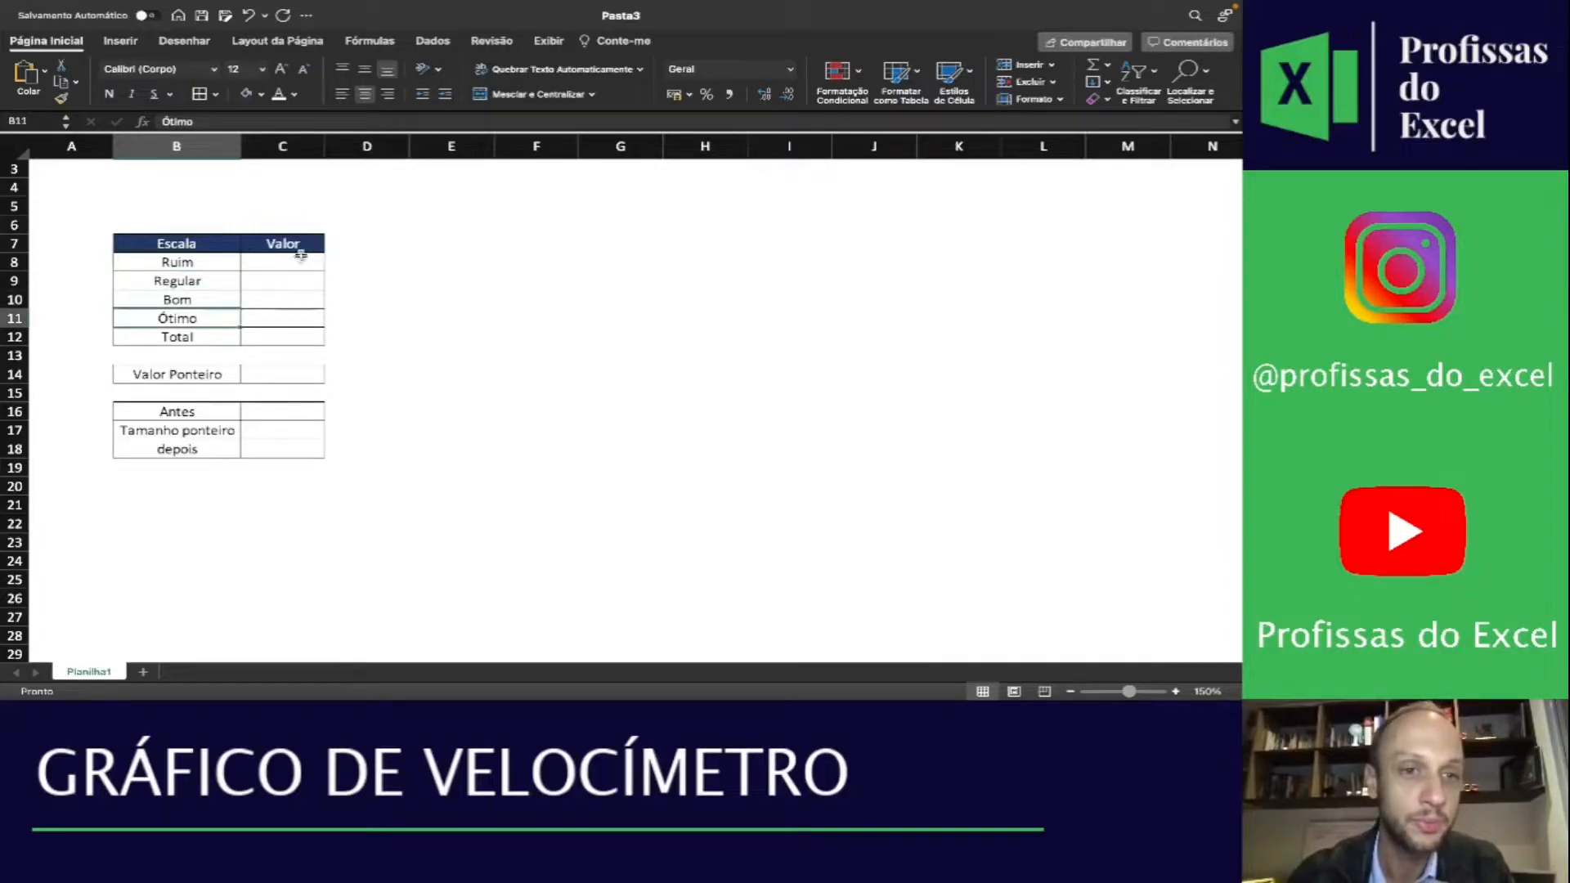
Enter the scale values 20 for Ruim, 30 for Regular and 30 for Bom in the Valor column
click(301, 255)
text(20)
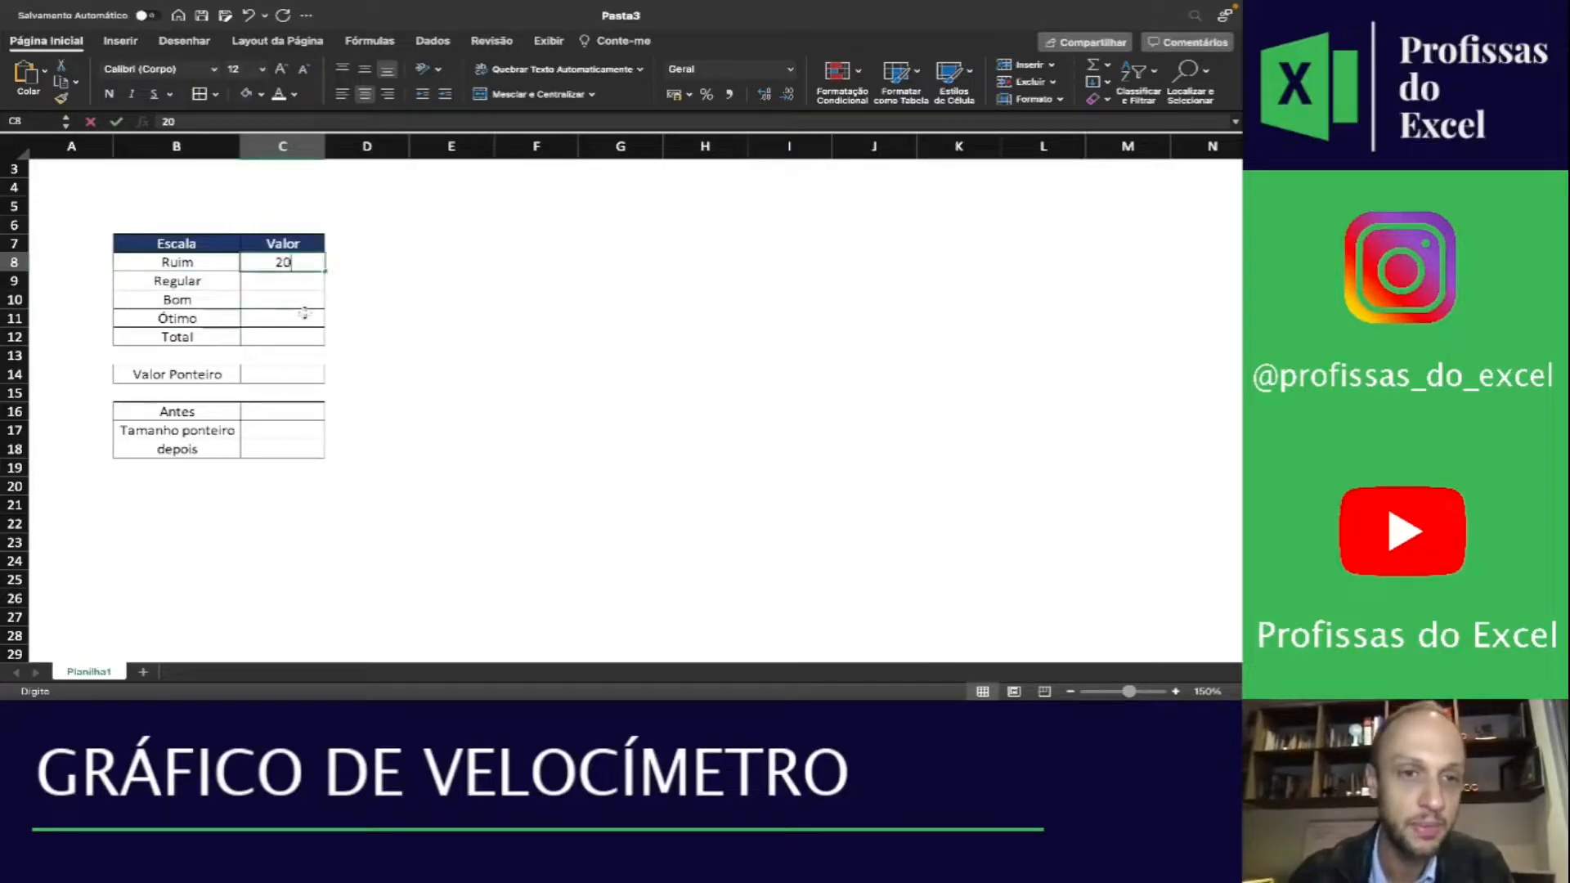
key(Return)
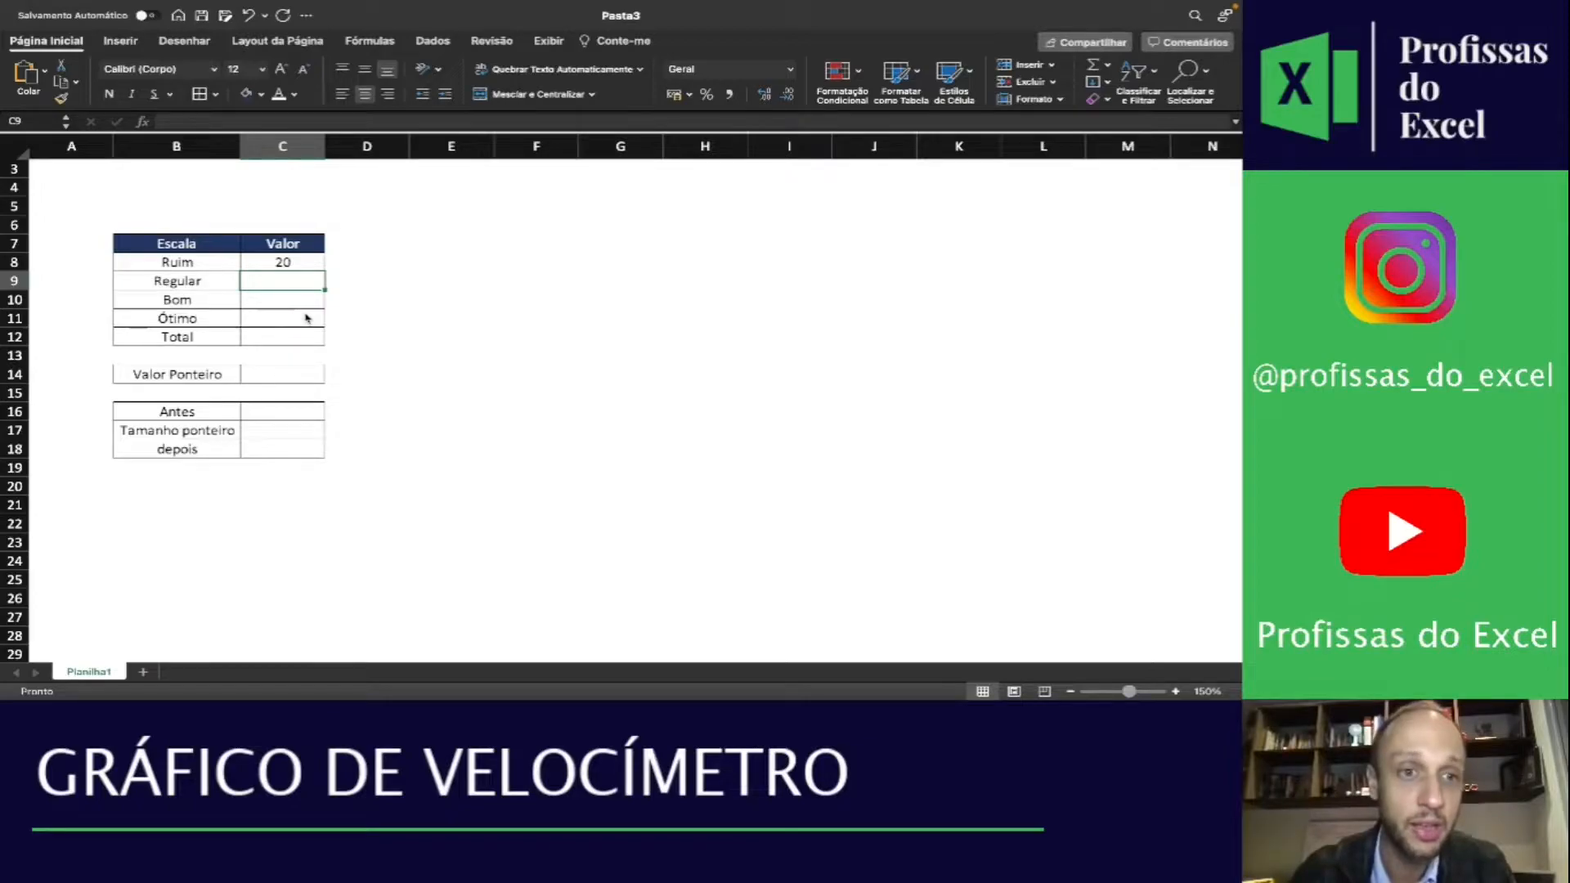
text(30)
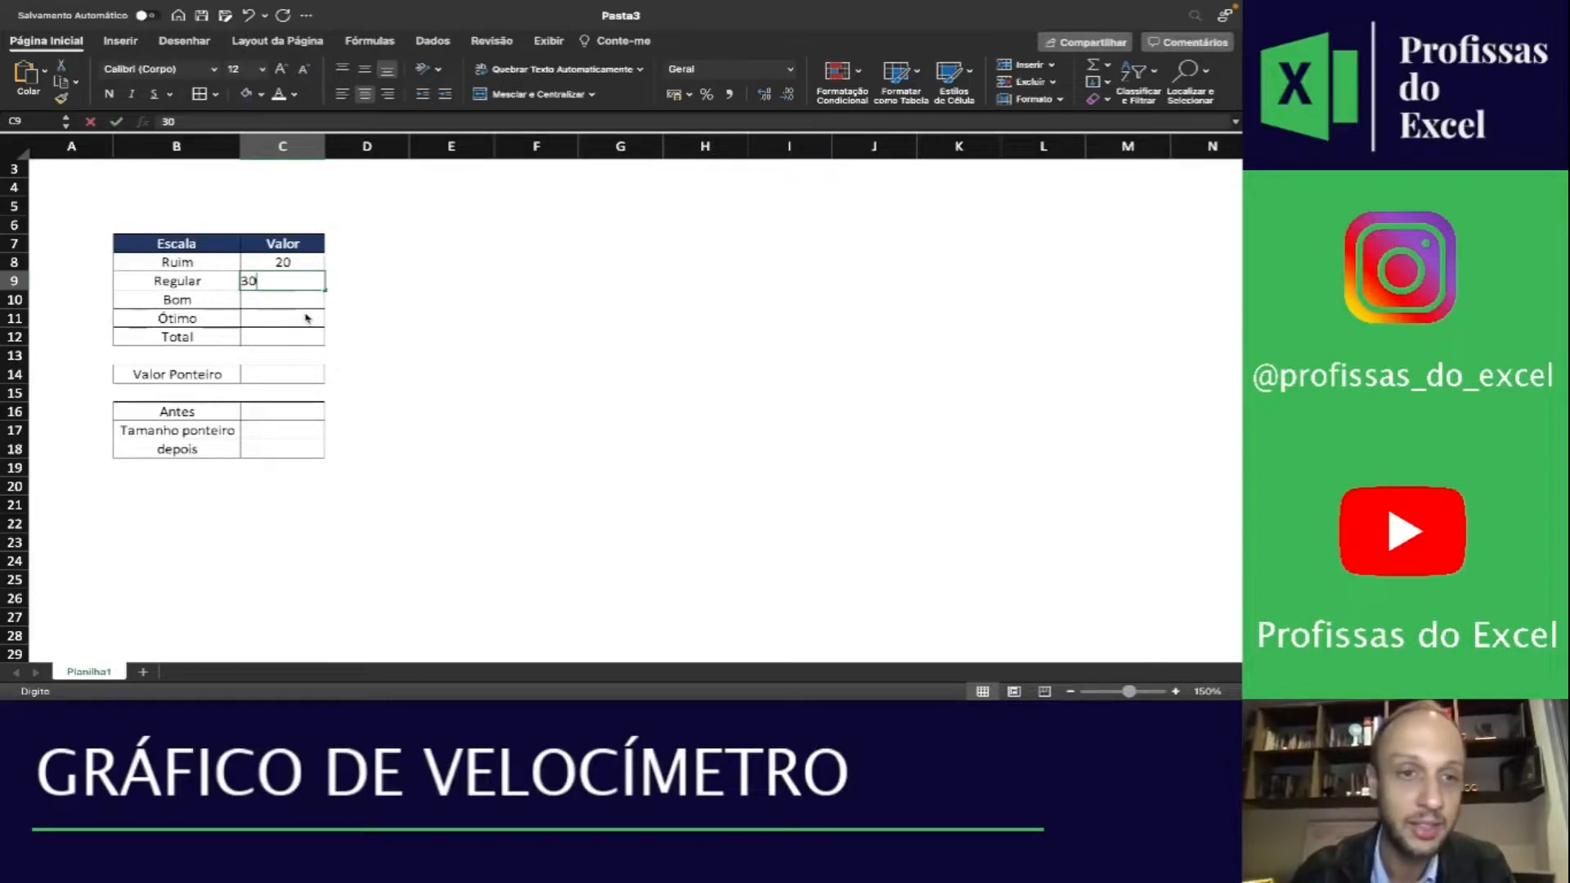
key(Return)
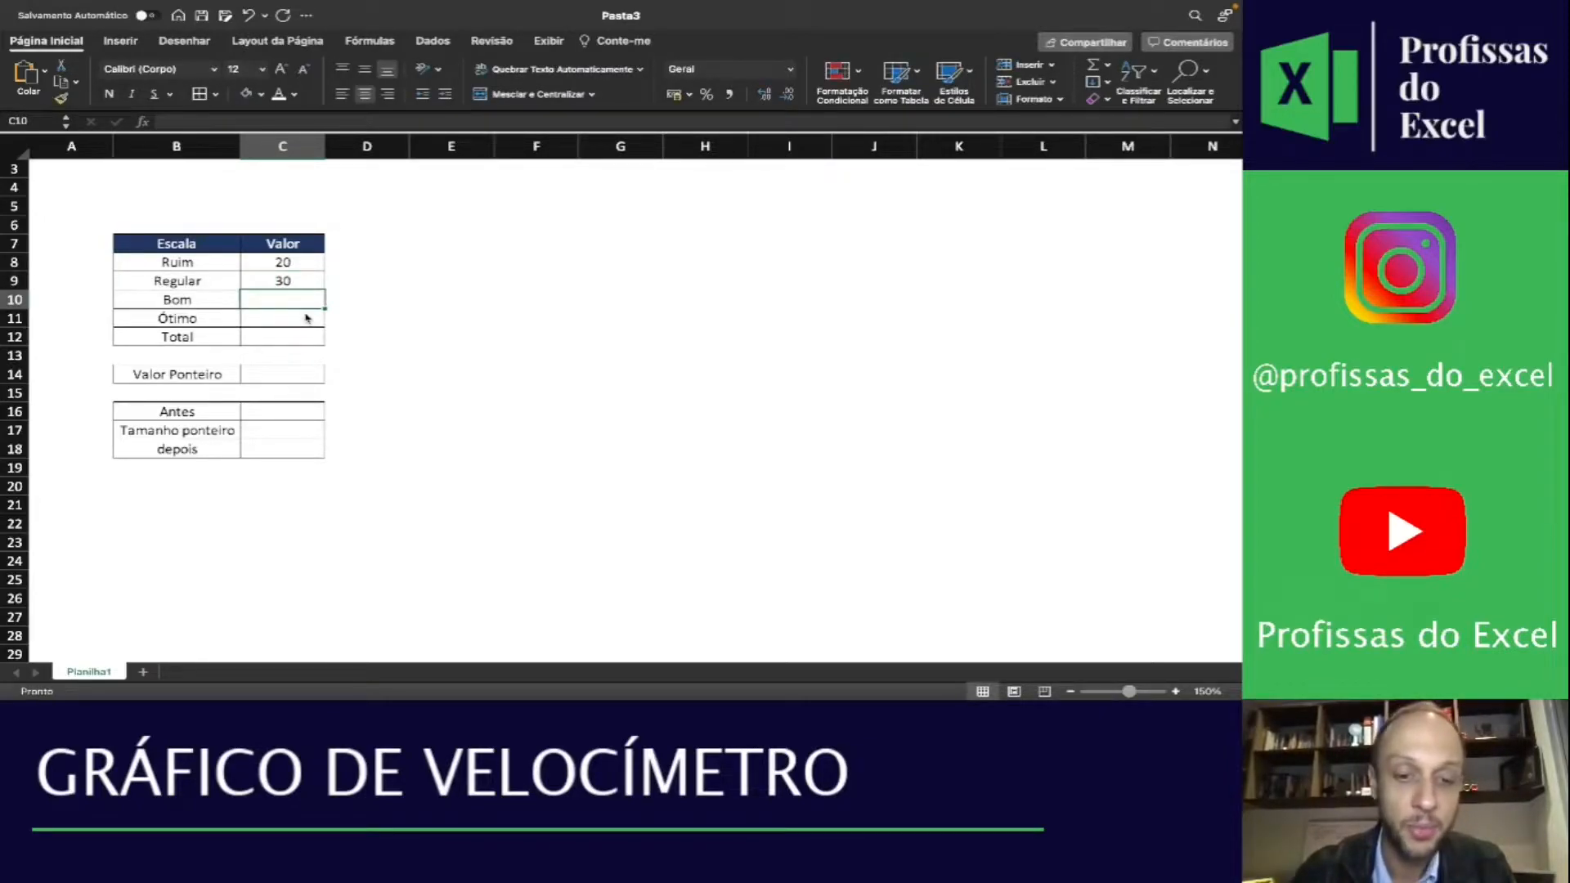
text(30)
key(Return)
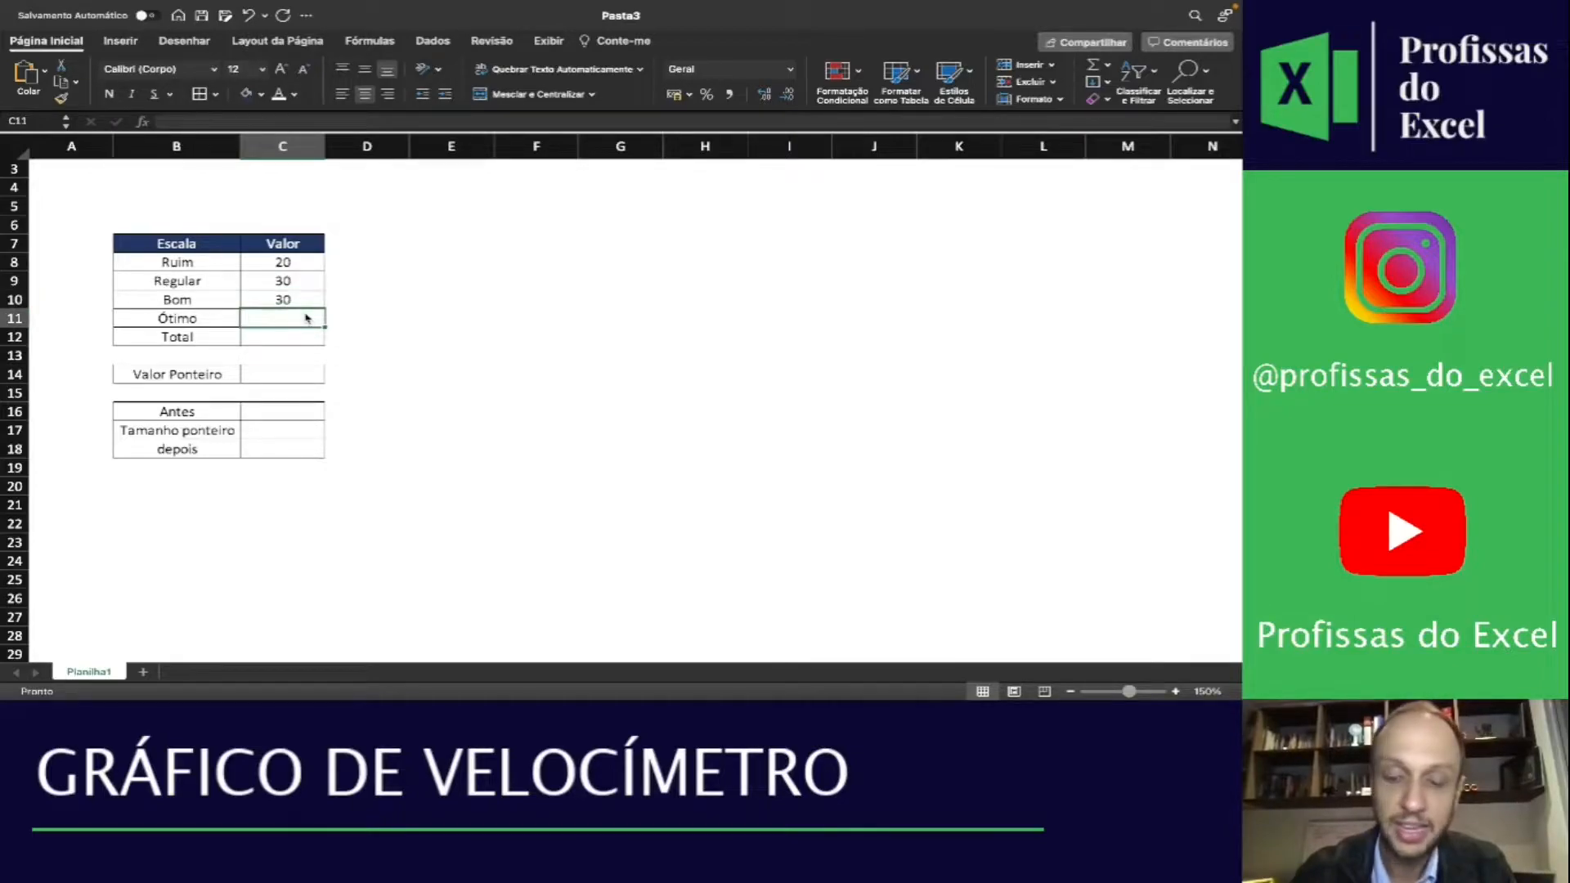
Enter a SOMA formula in the Total row (C12) that adds the scale values C8:C11
key(Return)
text(=SOMA()
key(Up)
key(shift+Up)
key(shift+Up)
key(shift+Up)
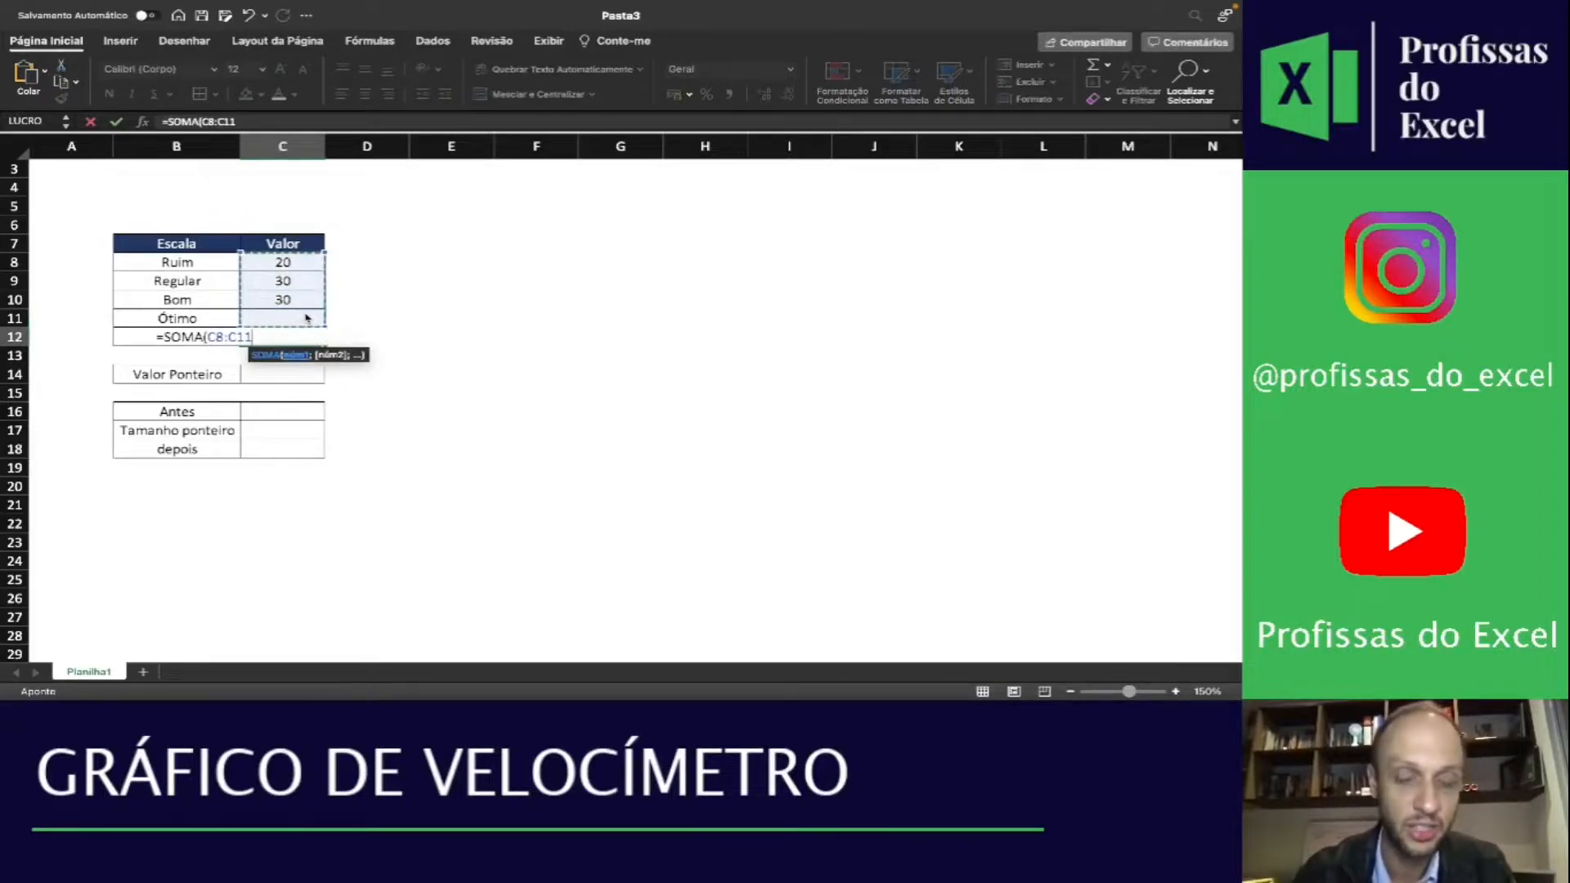
key(Return)
key(Up)
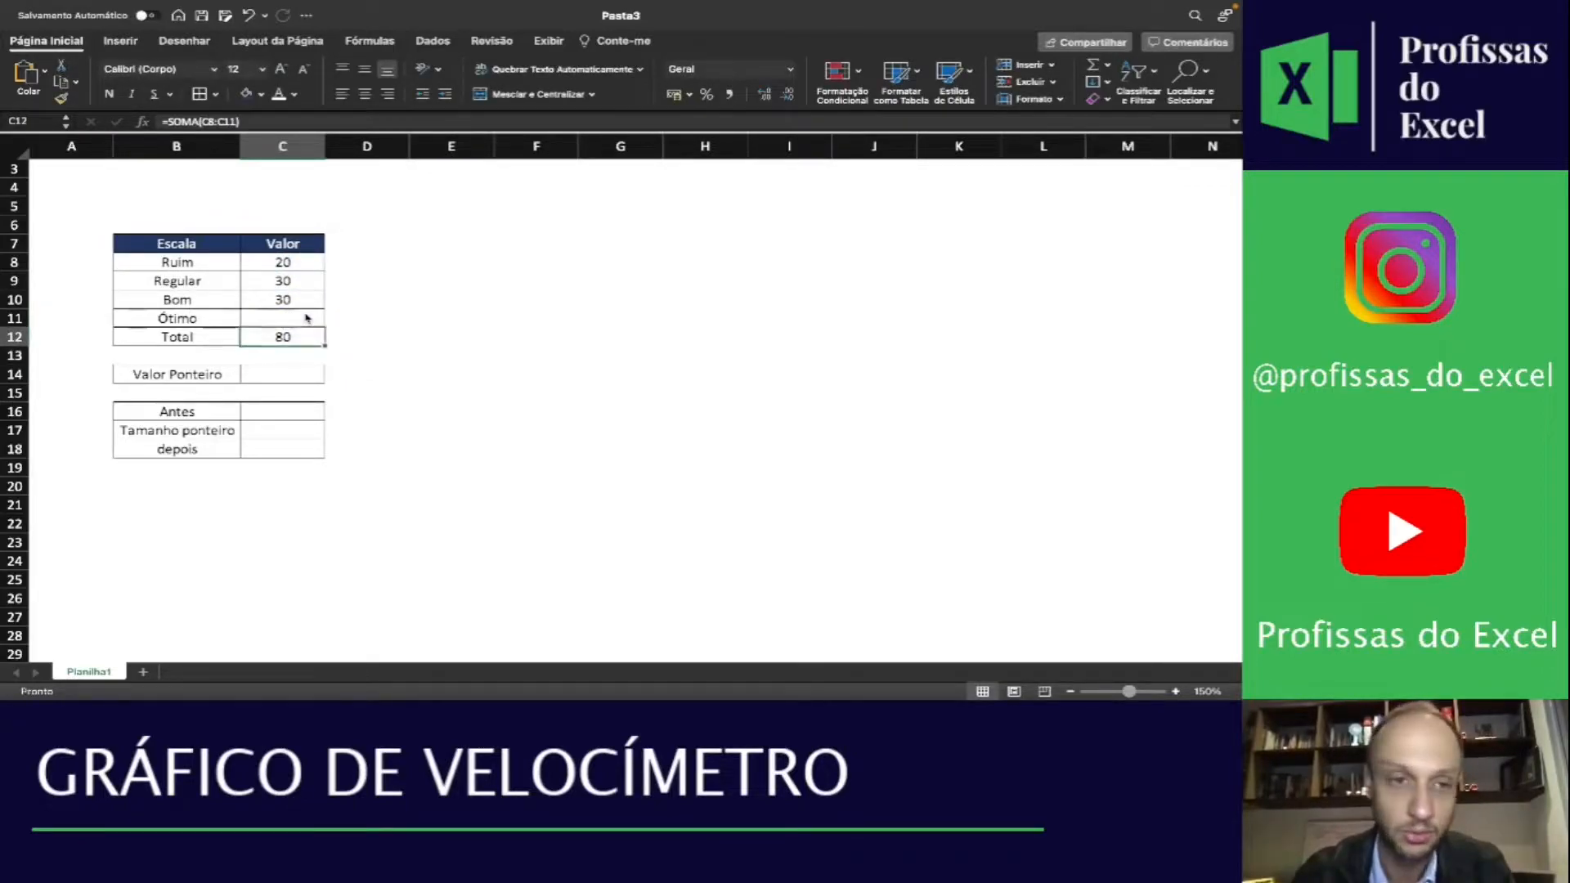
Enter 20 as the value for Ótimo
key(Up)
text(20)
key(Return)
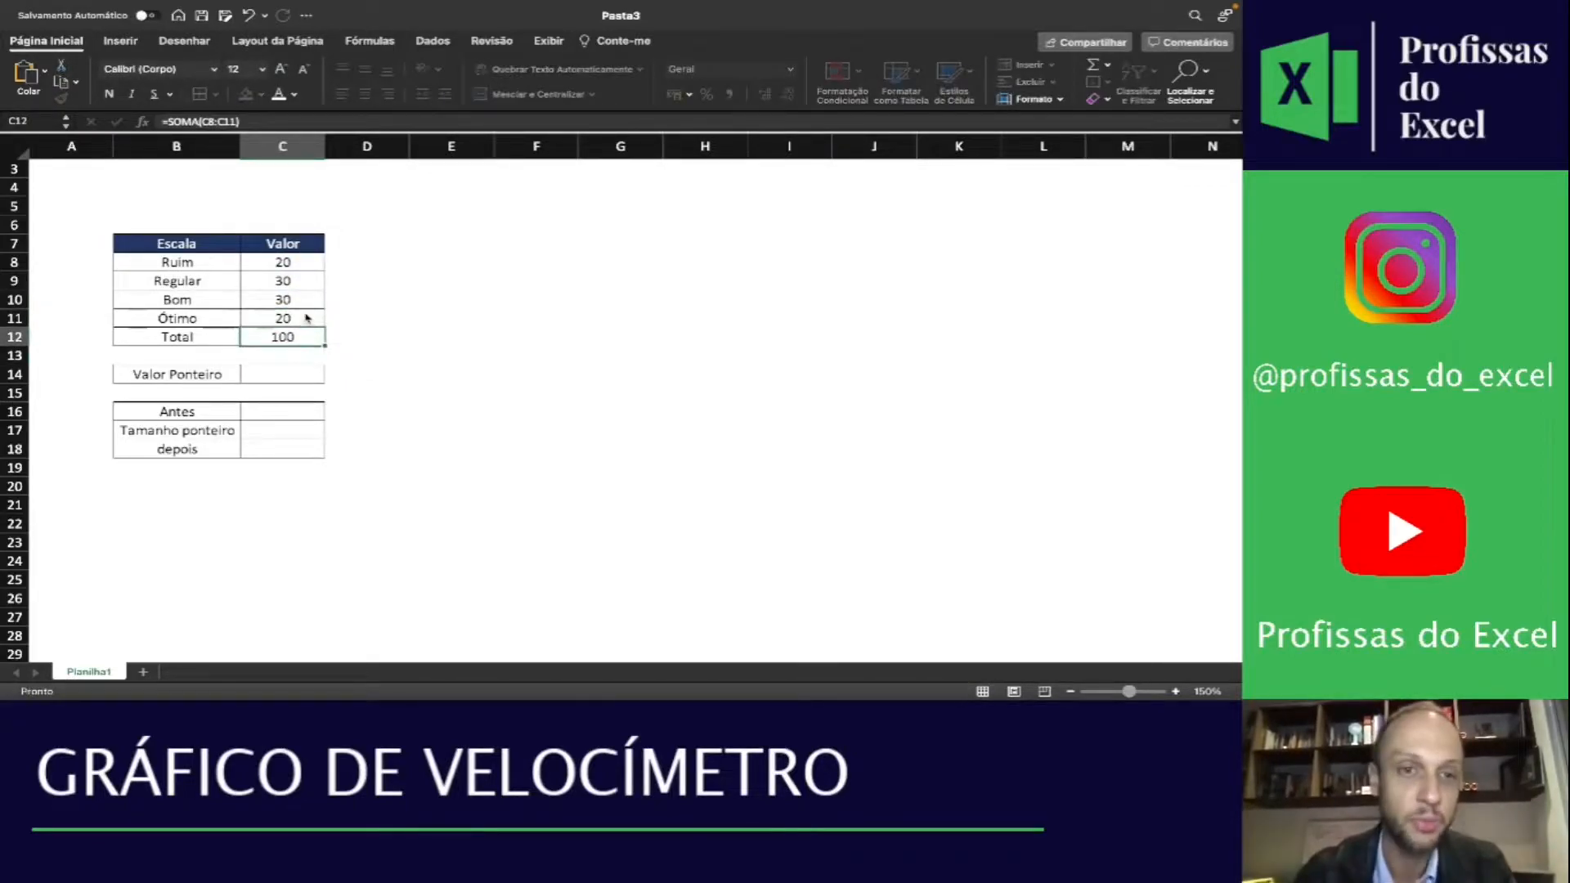
Insert a doughnut chart from the scale table B7:C12 and move it up beside the table
drag(296, 263, 302, 336)
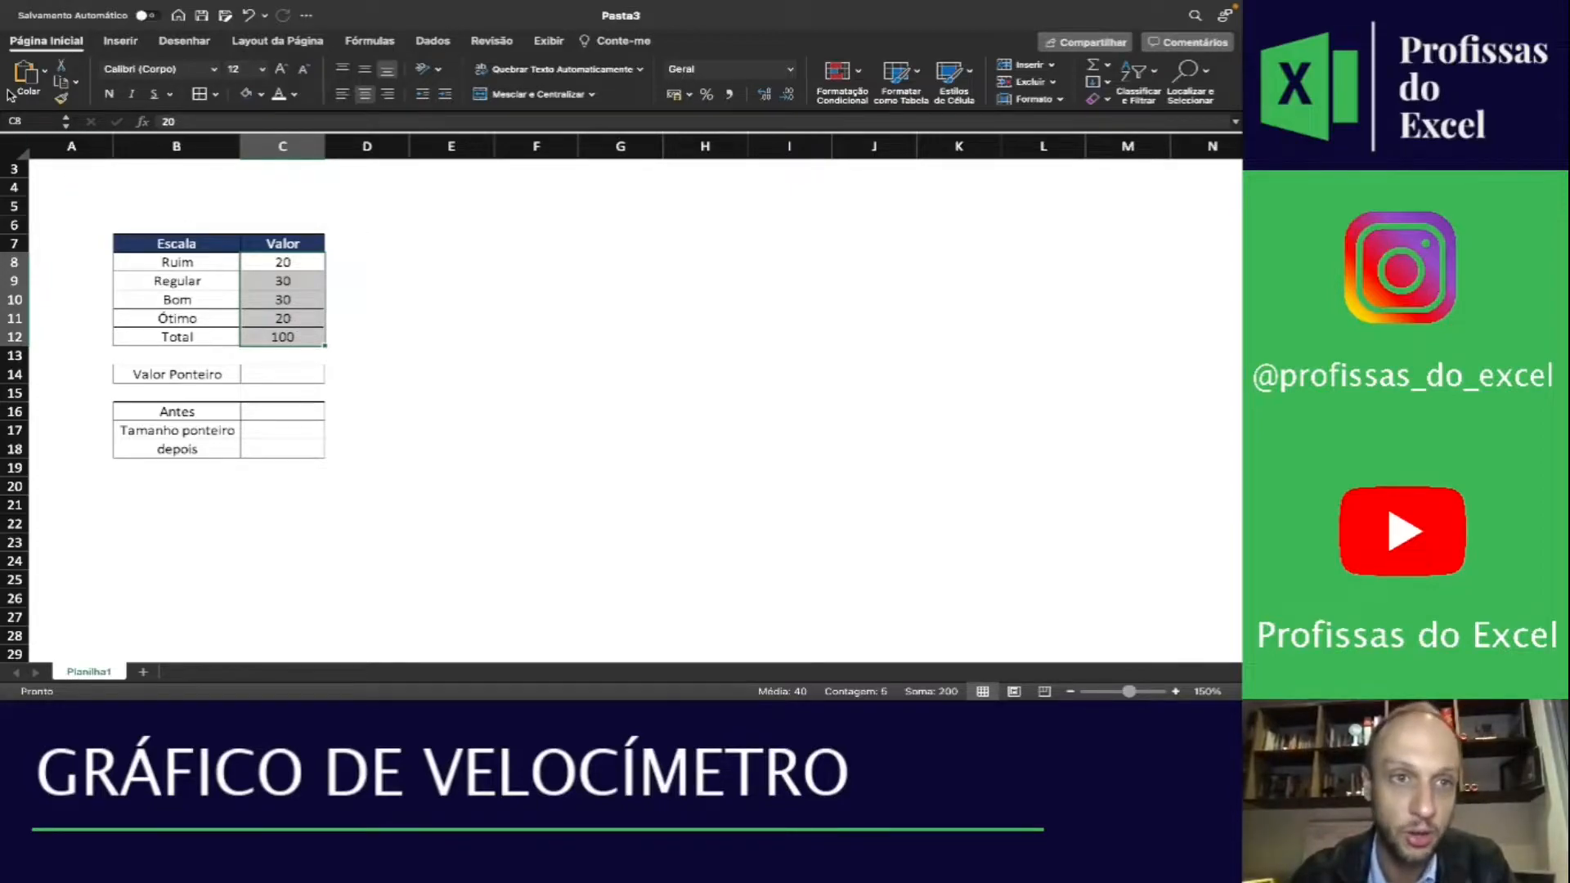
click(515, 262)
drag(217, 244, 292, 339)
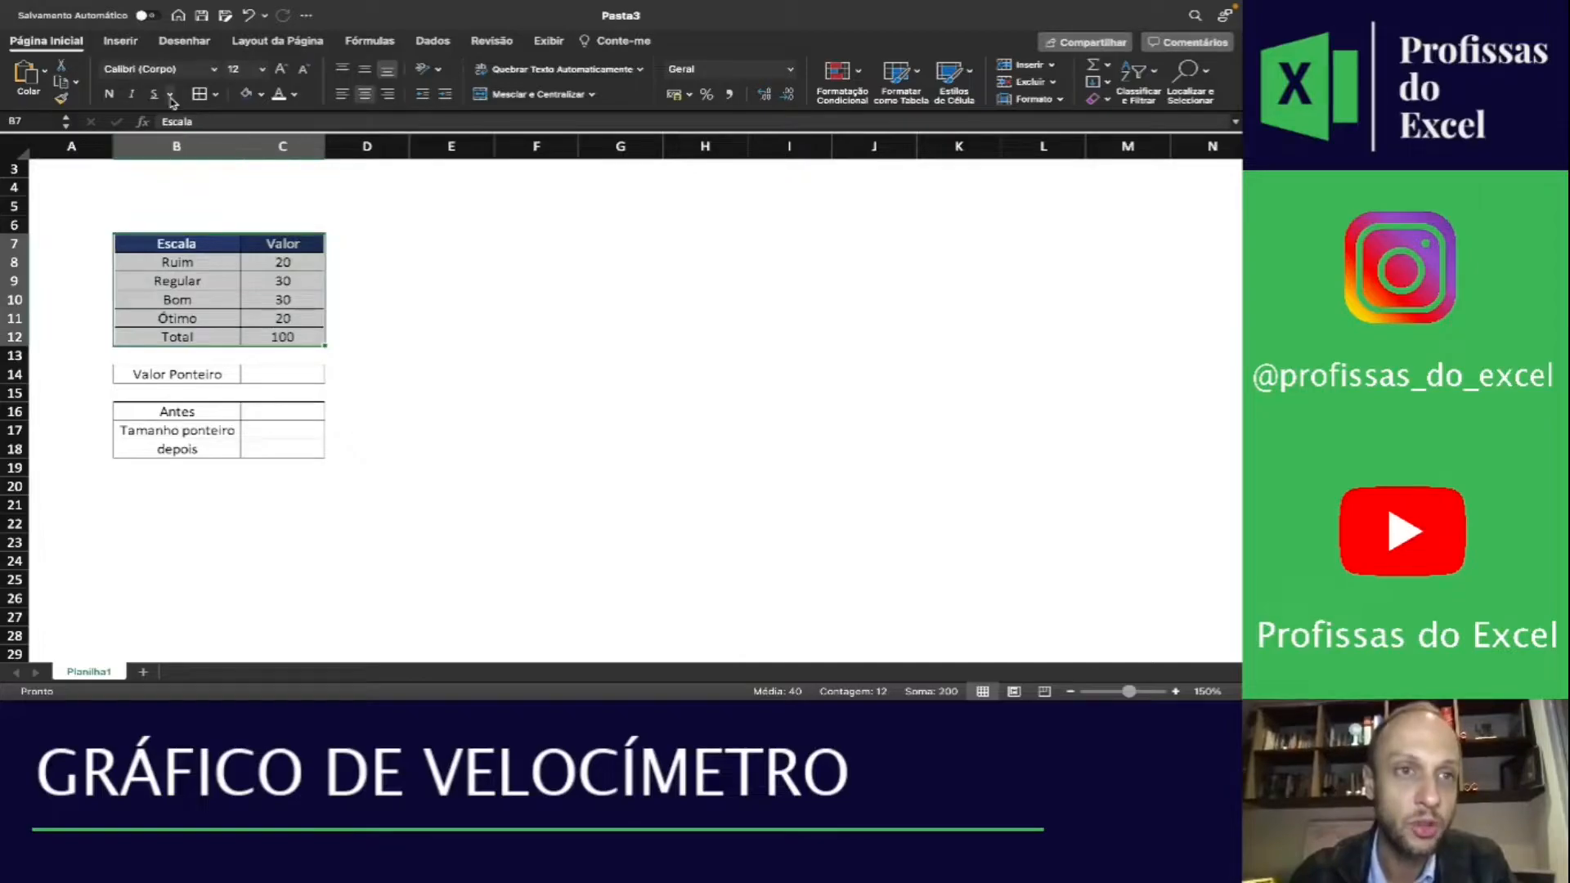
click(120, 41)
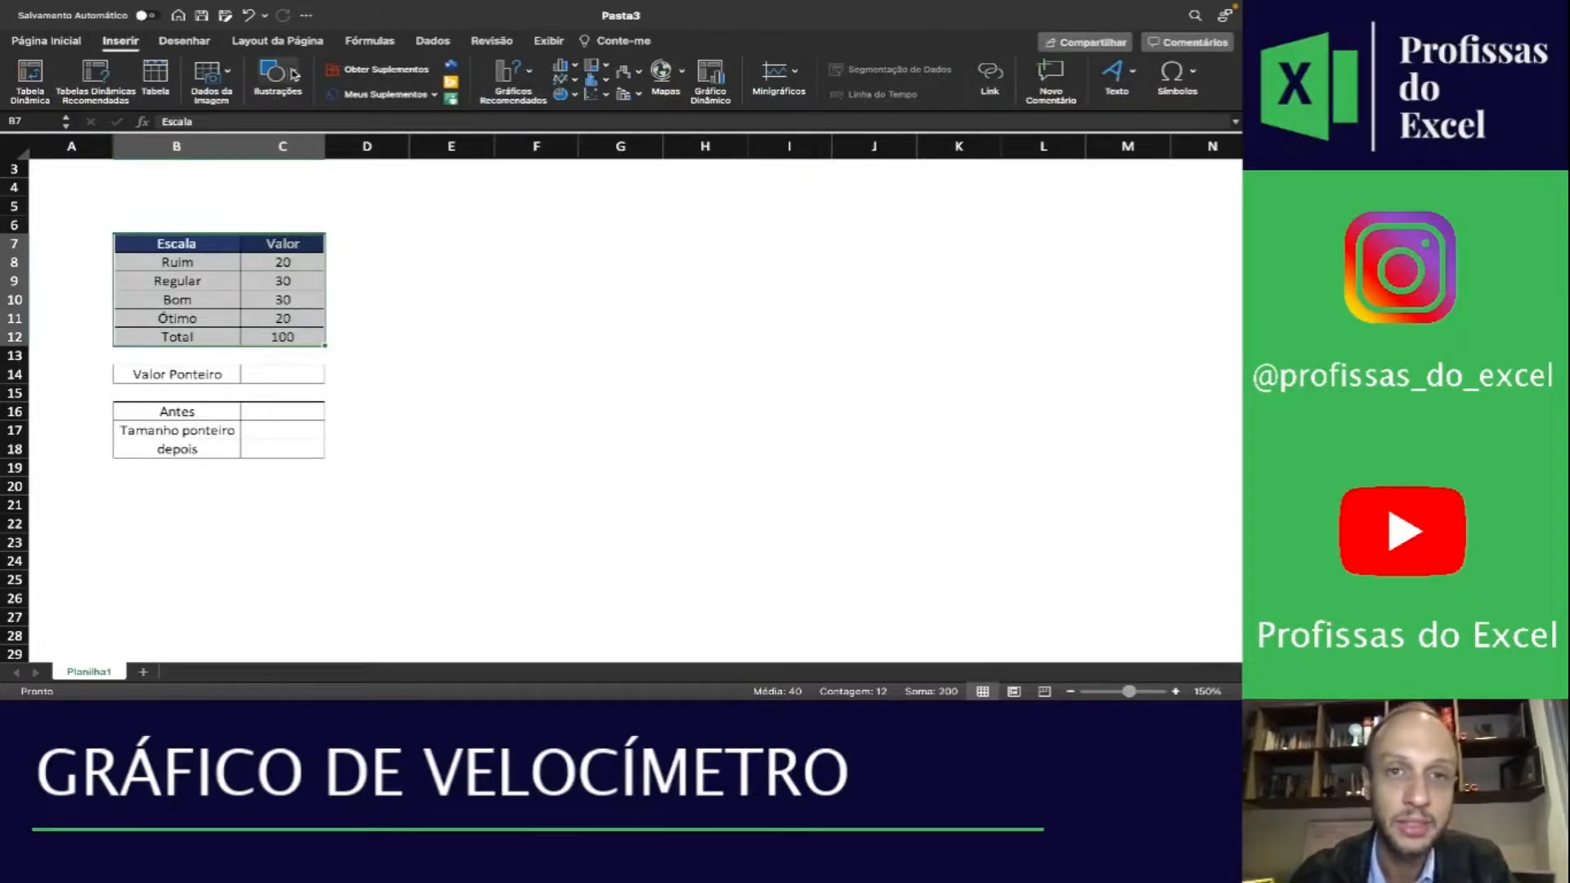
click(574, 94)
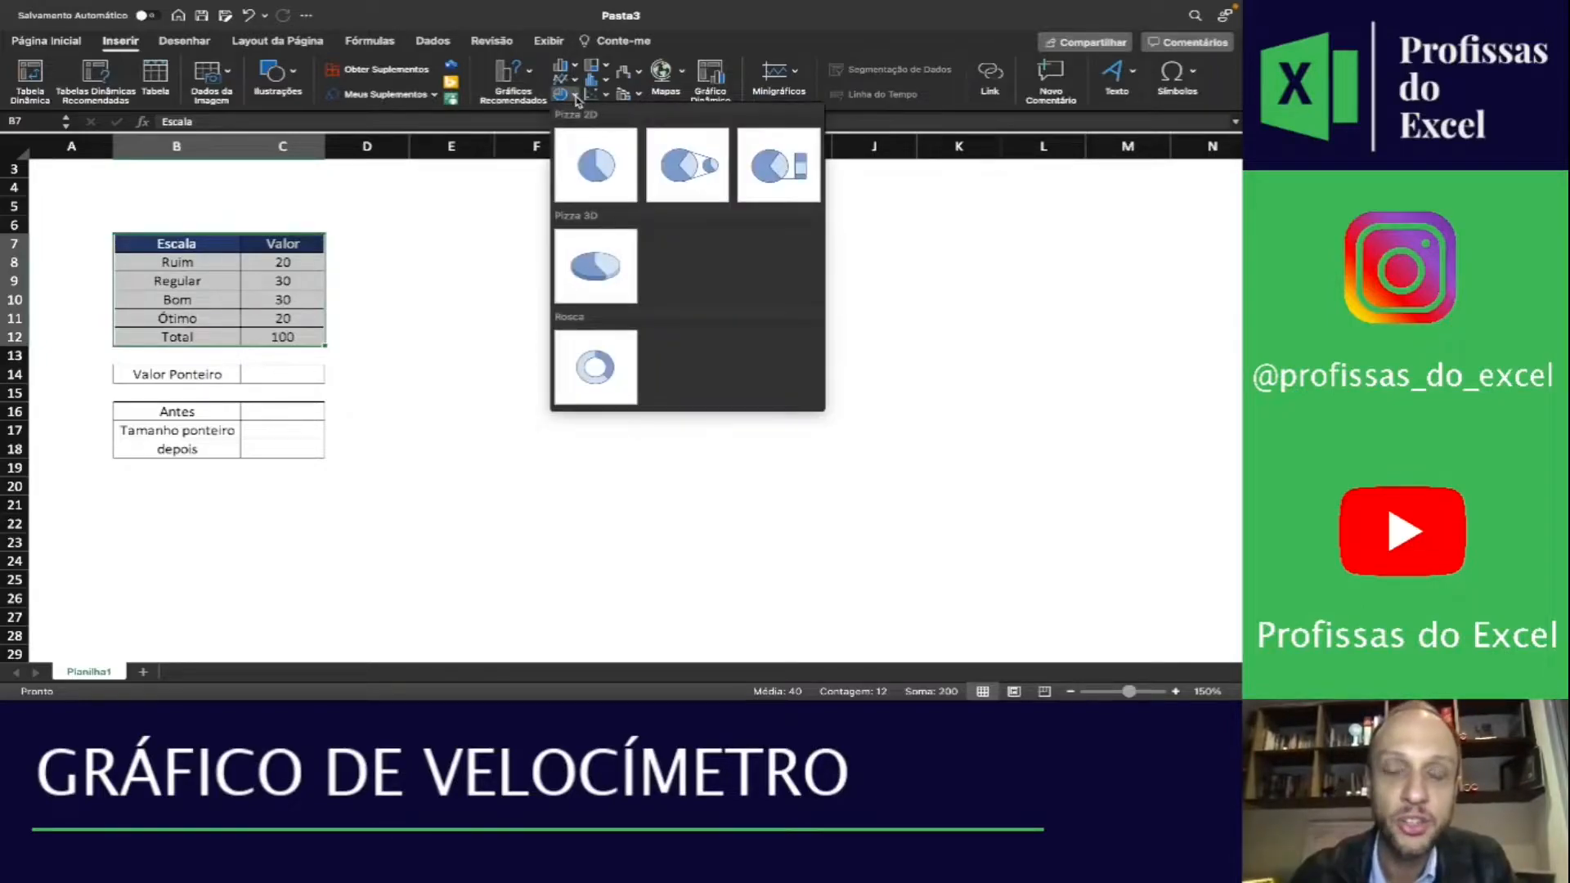
click(597, 359)
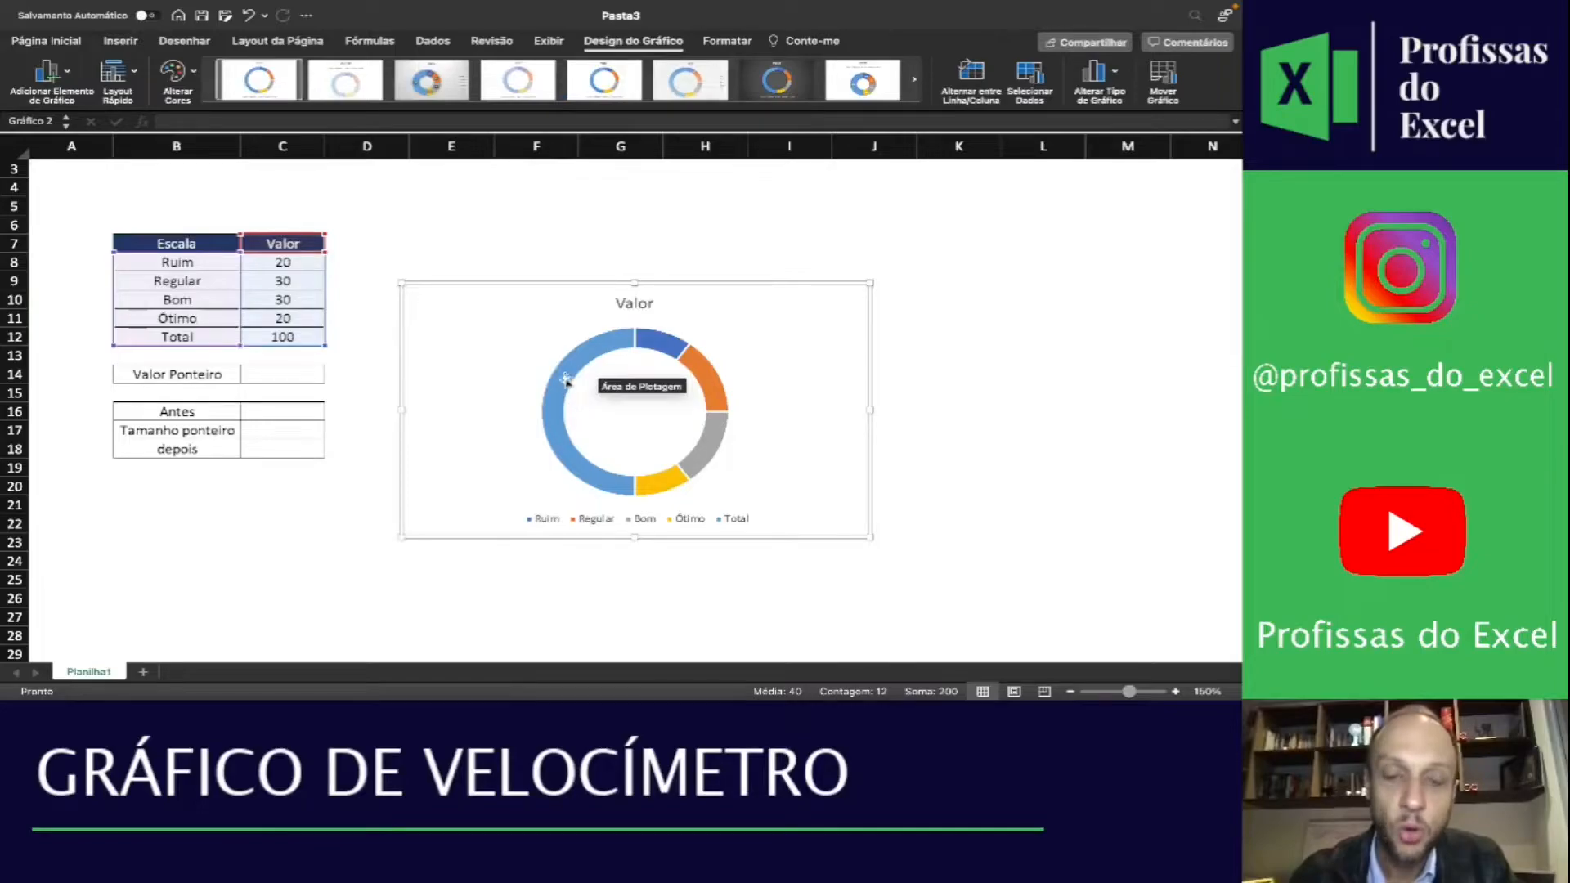
drag(700, 294, 695, 227)
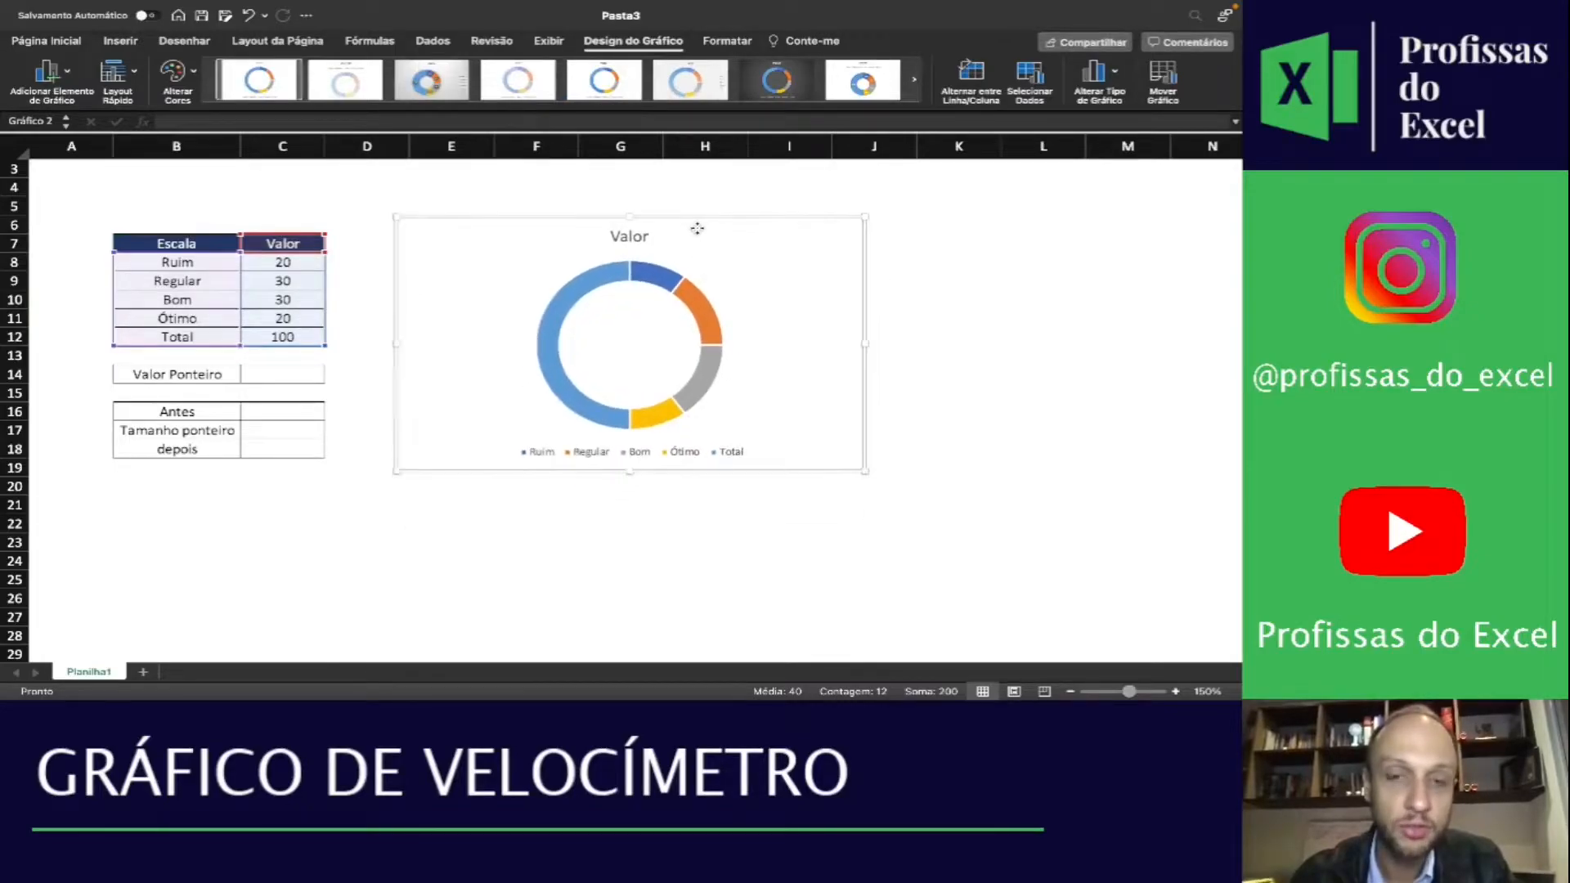
Open the data series formatting options for the doughnut ring
drag(314, 264, 307, 335)
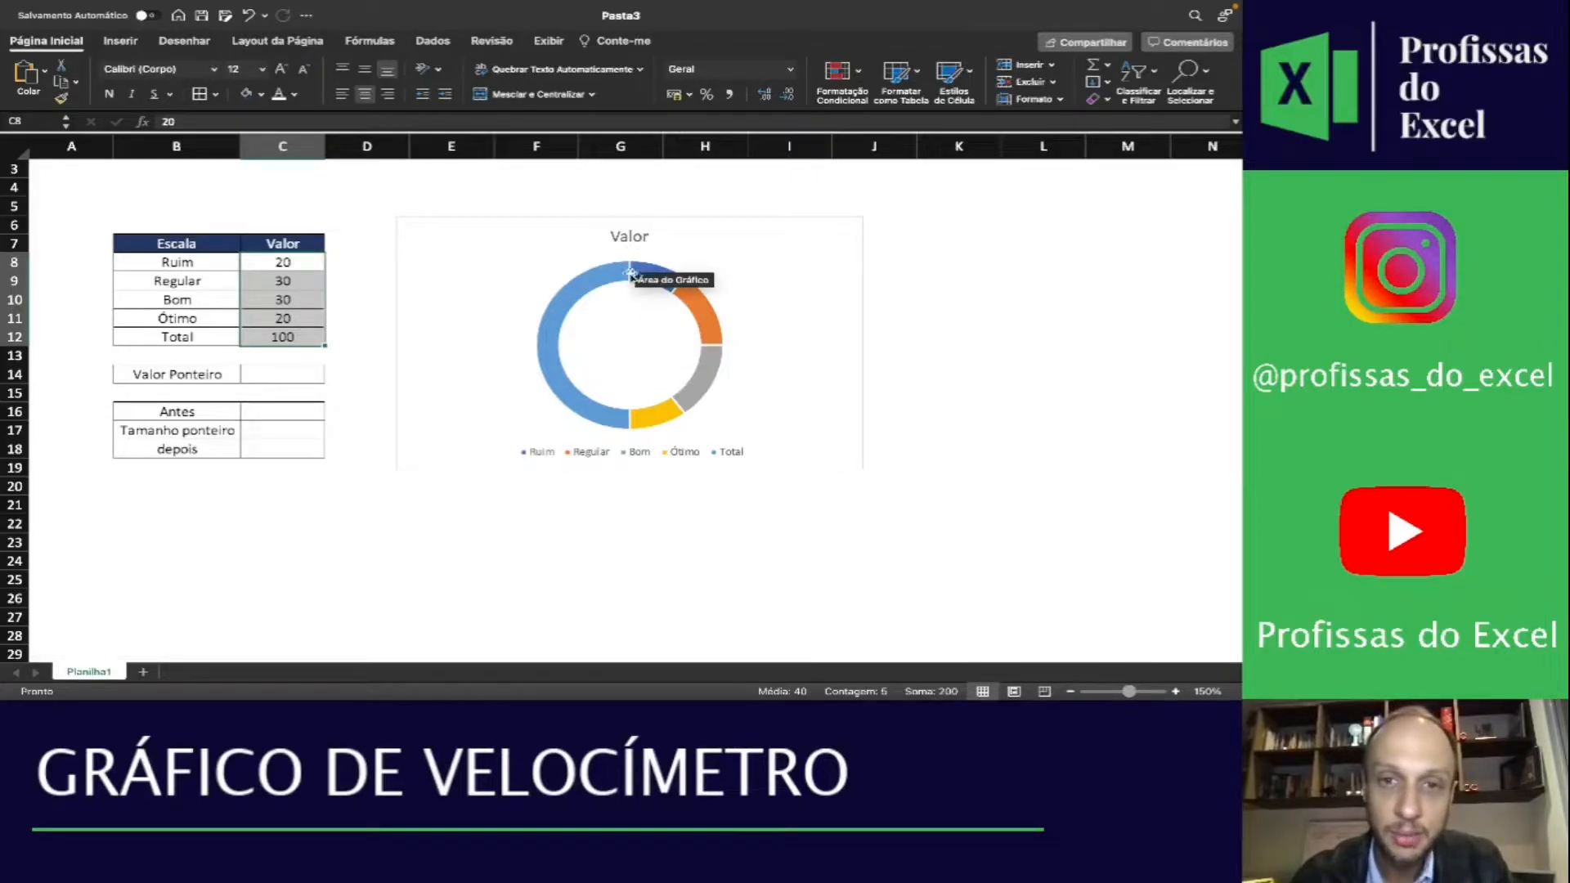
mouse_move(643, 264)
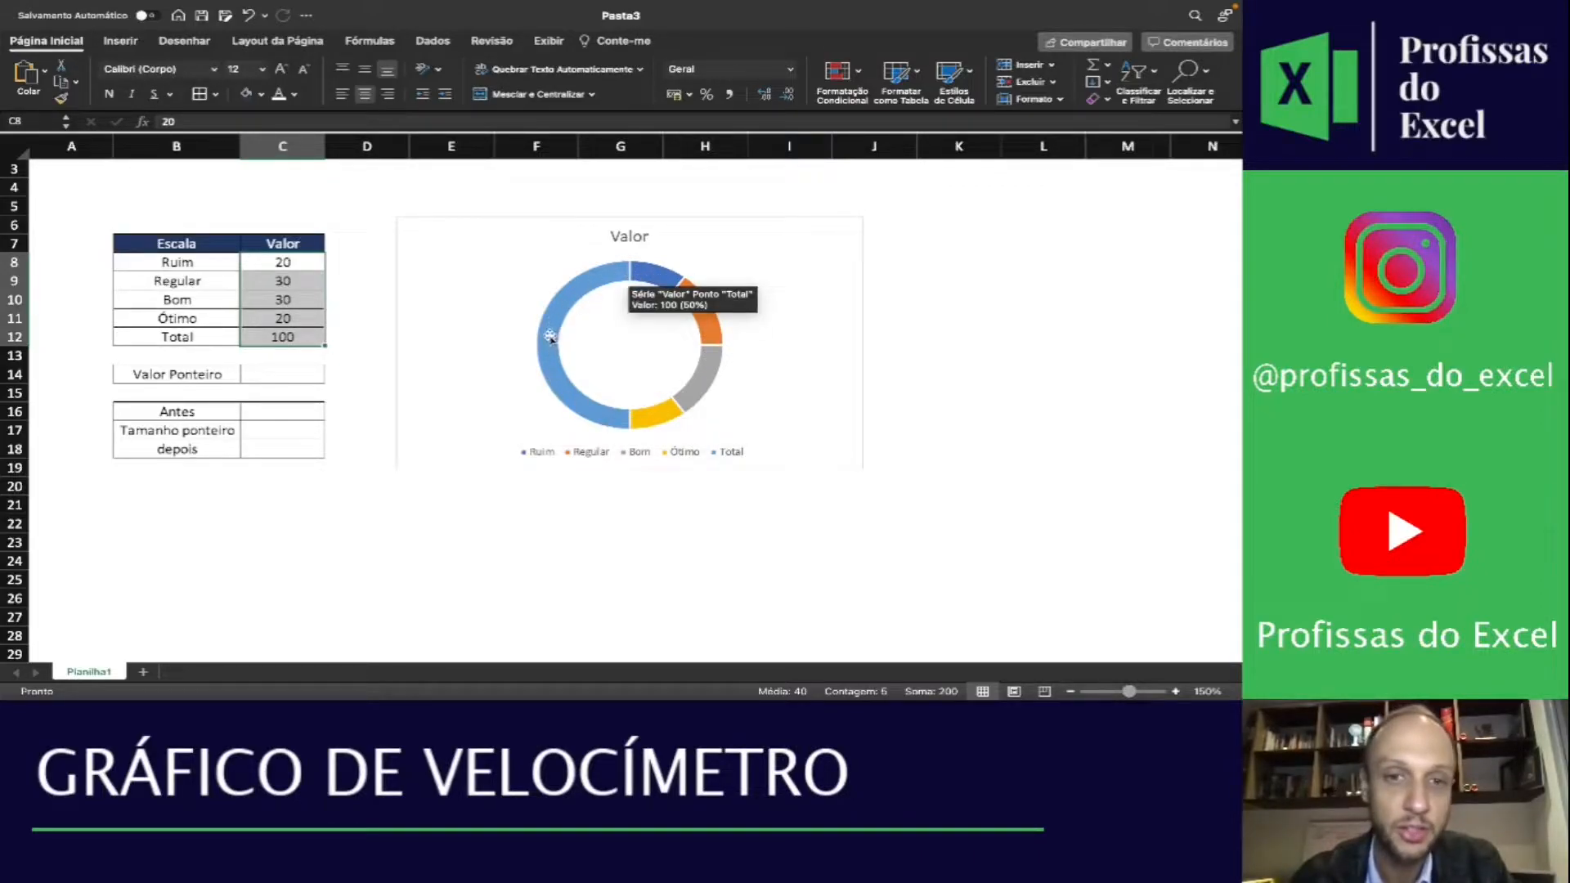
right_click(648, 275)
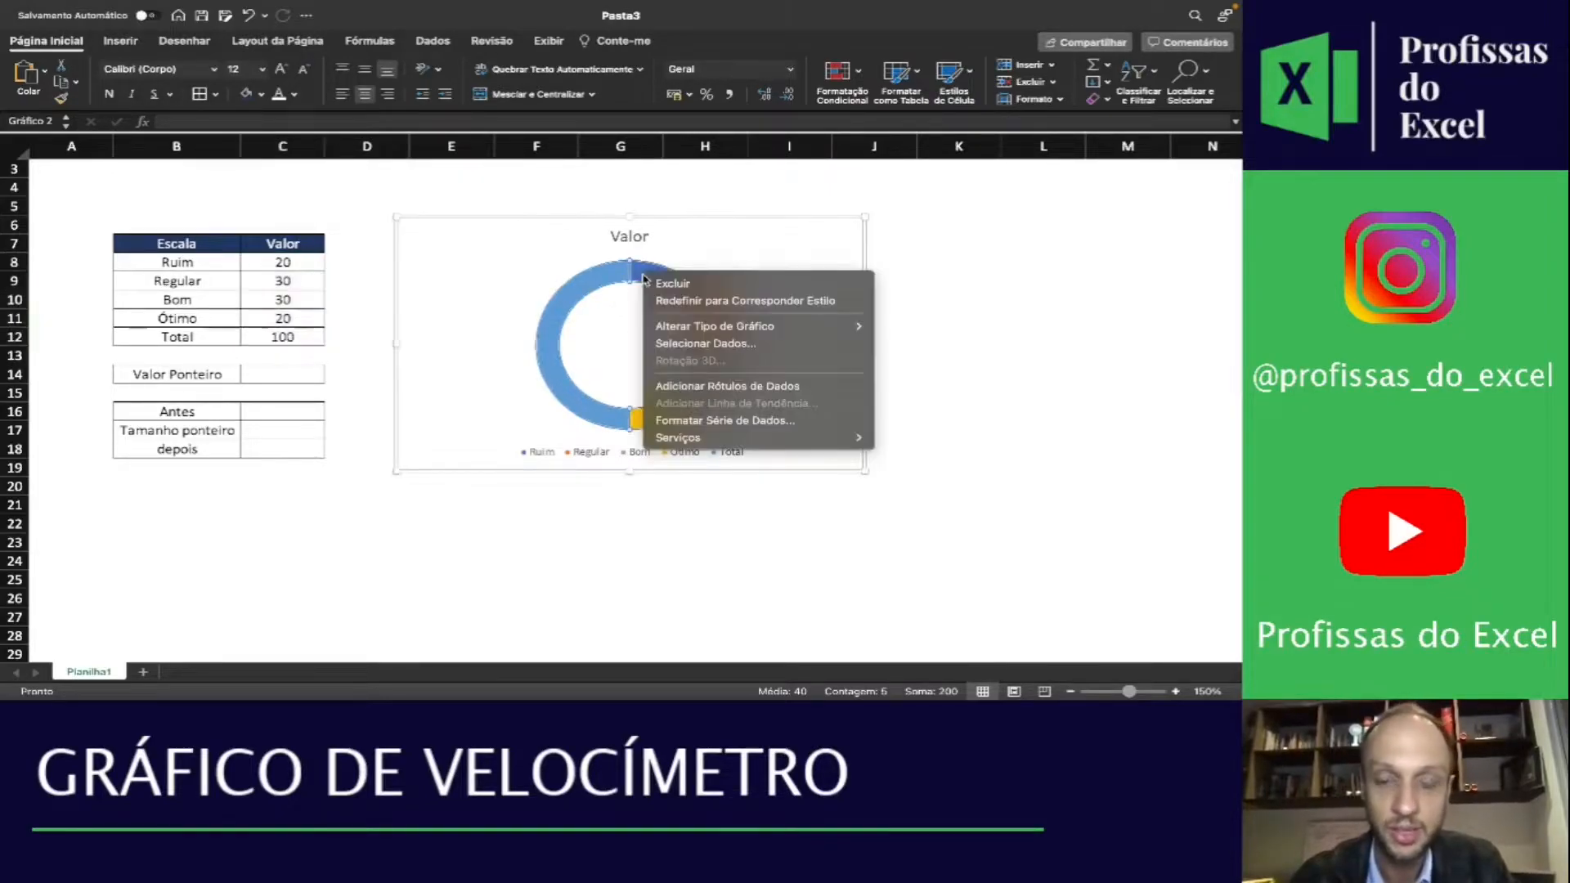
click(719, 420)
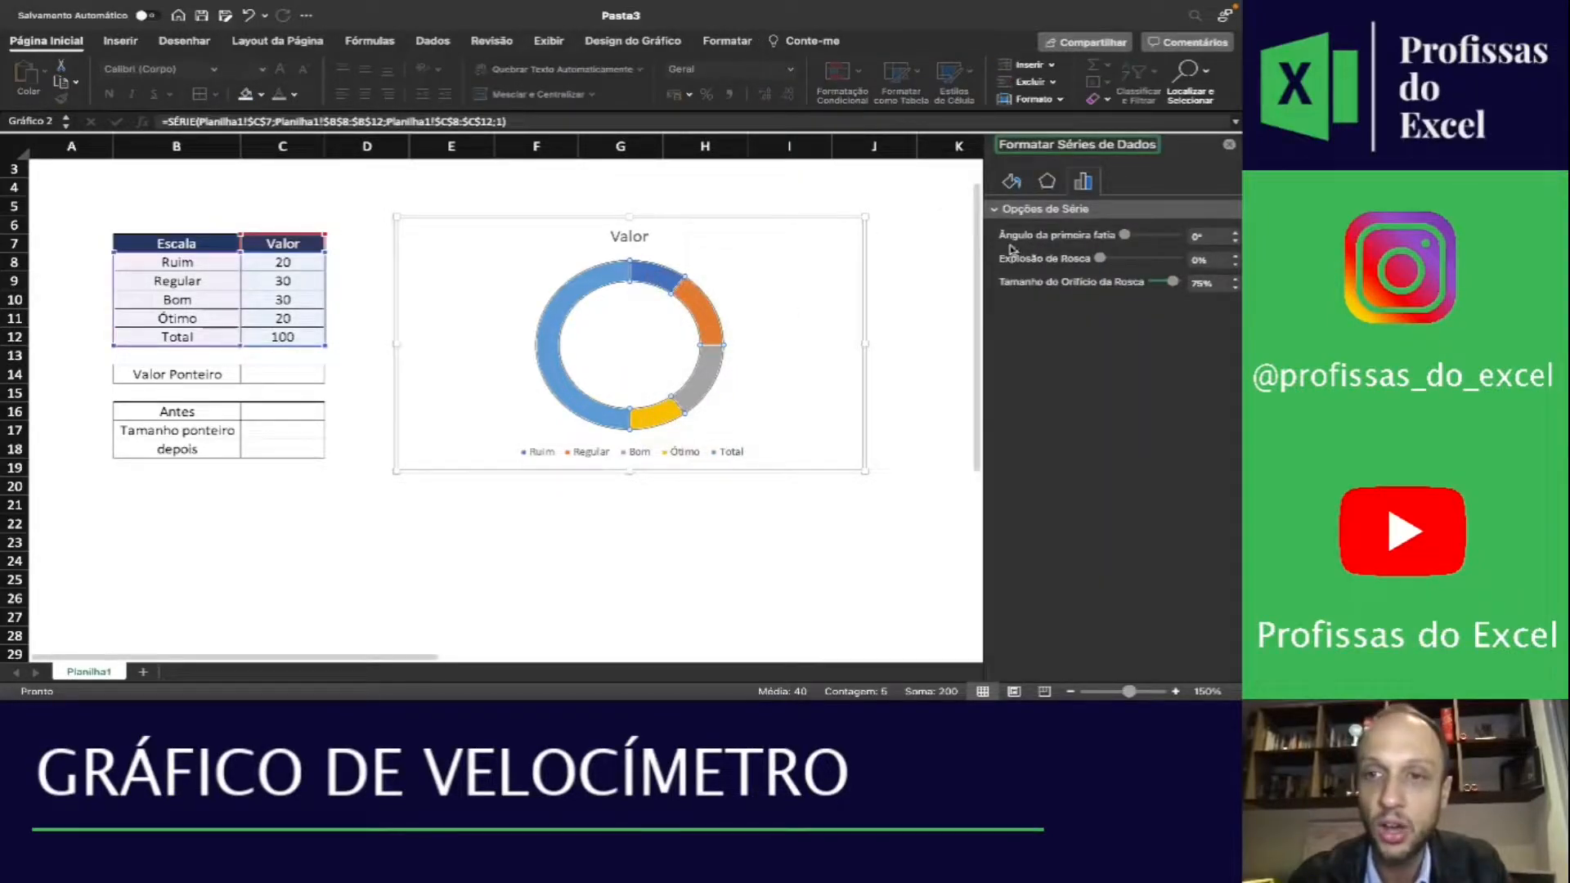
Increase the doughnut's angle of first slice to 90°
click(1235, 233)
click(1235, 234)
click(1235, 234)
click(1235, 234)
click(1235, 233)
click(1236, 234)
click(1235, 233)
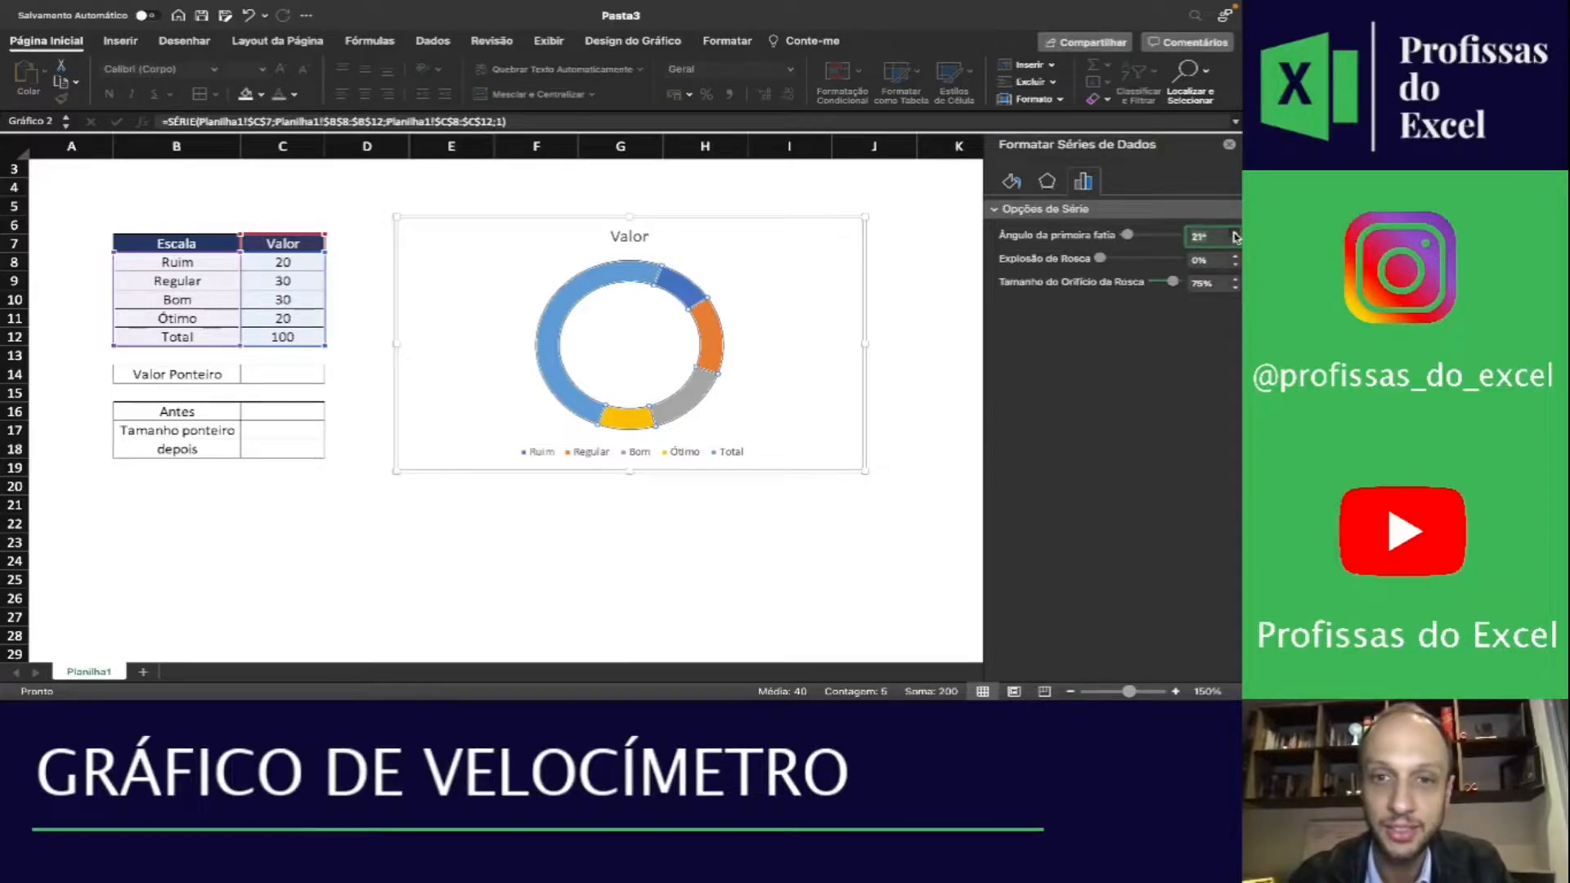
click(1235, 234)
click(1236, 234)
click(1235, 234)
click(1235, 234)
click(1235, 233)
click(1236, 234)
click(1235, 234)
click(1235, 234)
click(1235, 234)
click(1236, 234)
click(1235, 234)
click(1235, 234)
click(1235, 235)
click(1235, 235)
click(1235, 234)
click(1235, 234)
click(1235, 235)
click(1235, 235)
click(1235, 235)
click(1235, 235)
click(1235, 234)
click(1235, 234)
click(1236, 235)
click(1235, 234)
click(1235, 235)
click(1235, 234)
click(1236, 235)
click(1235, 234)
click(1236, 235)
click(1236, 235)
click(1236, 235)
click(1236, 235)
click(1236, 235)
click(1235, 235)
click(1235, 235)
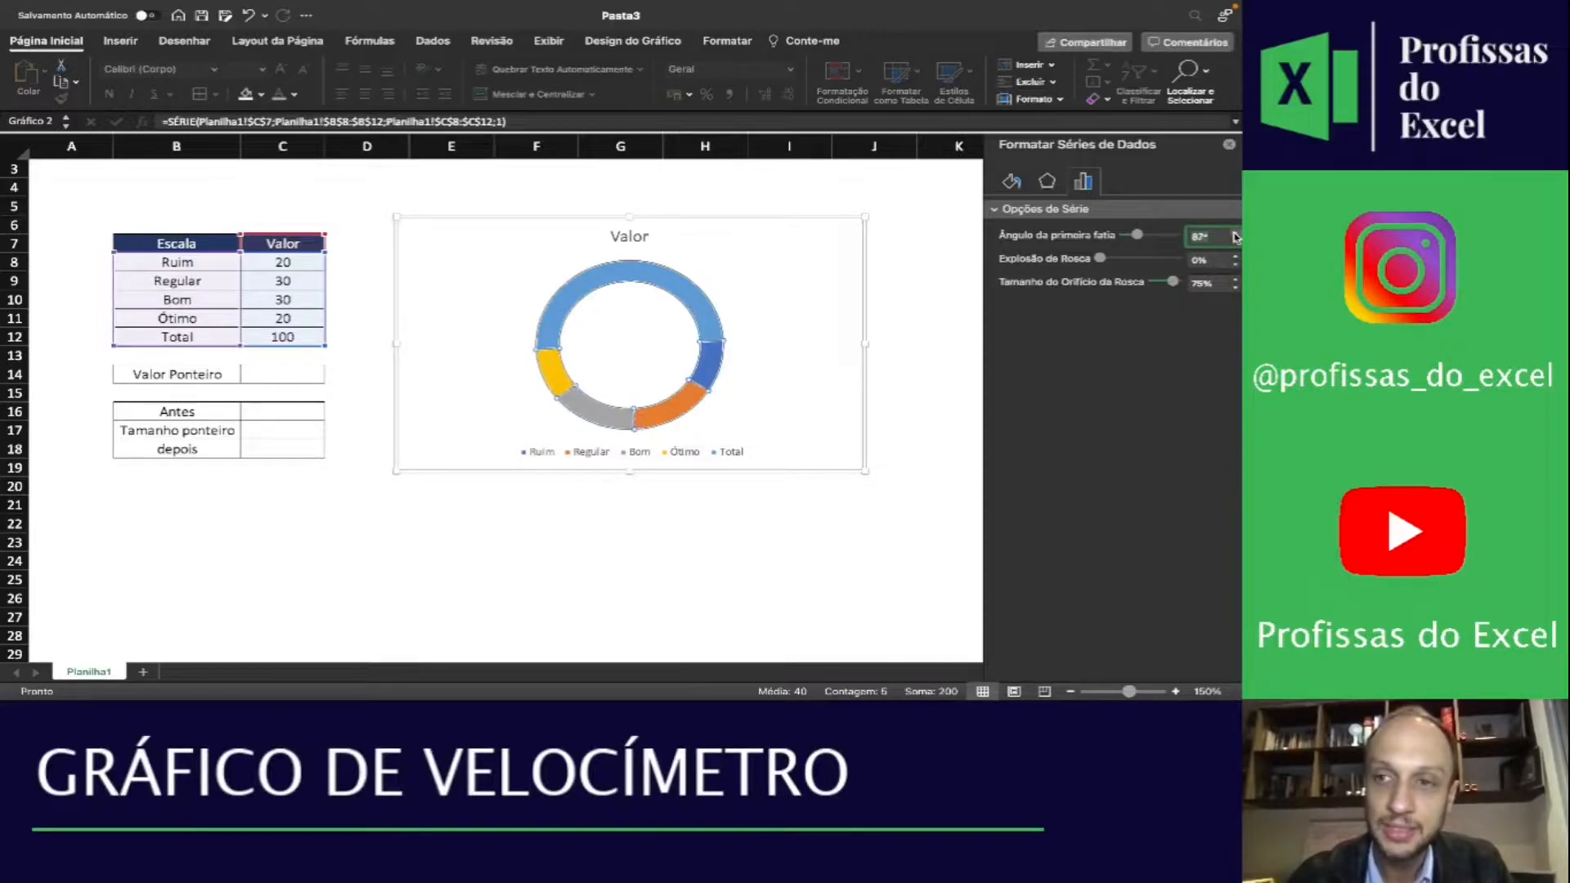
click(1235, 235)
click(1236, 235)
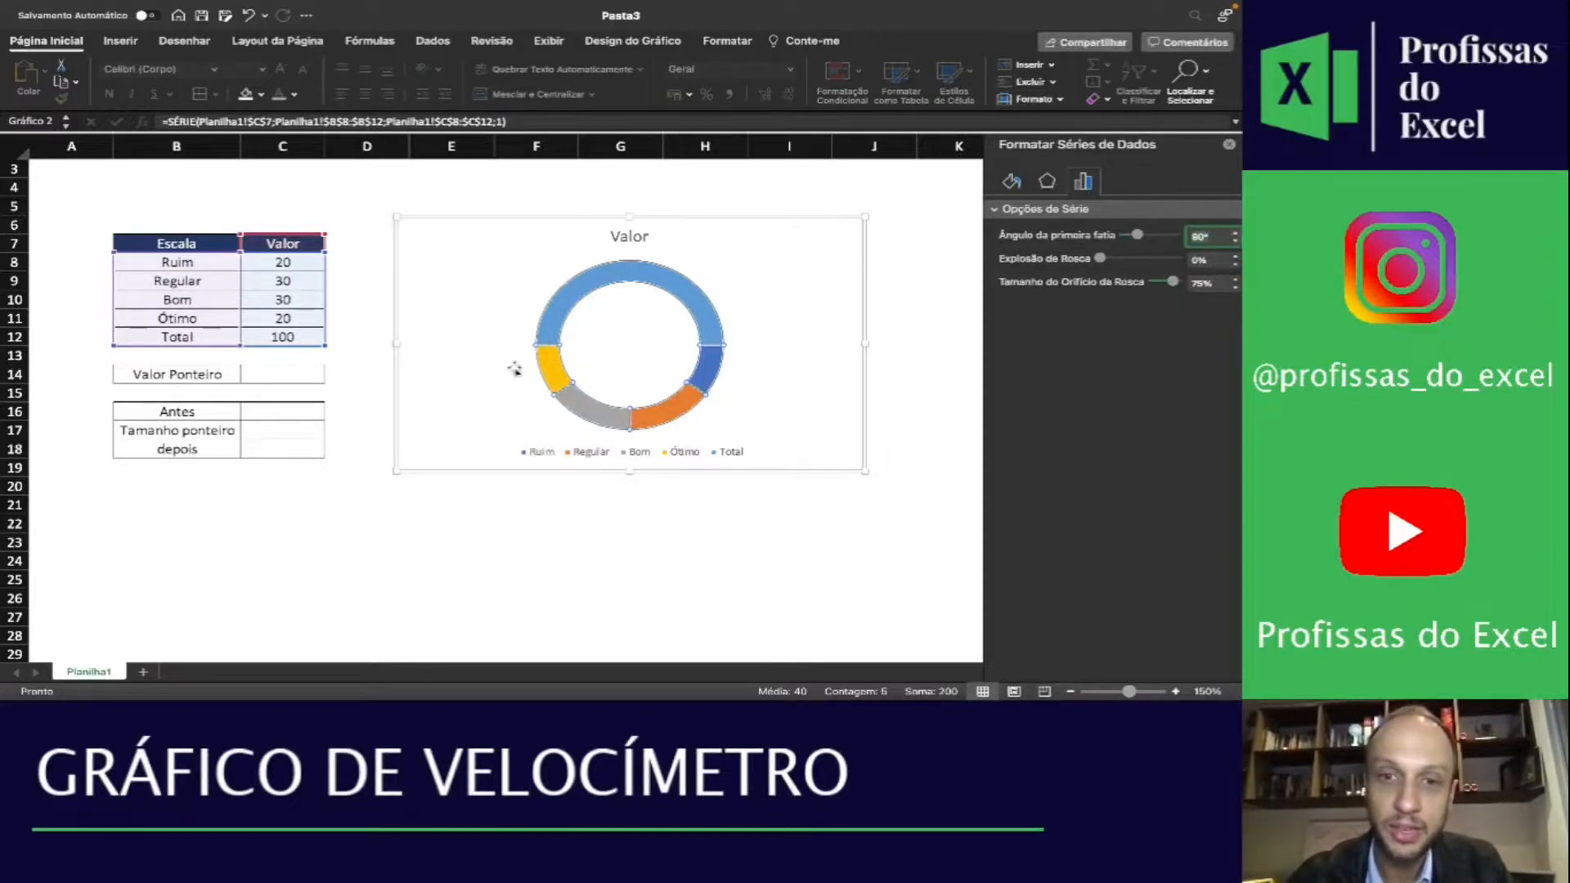
Set the doughnut's angle of first slice to 270°, so the Total slice forms the lower half
click(708, 367)
click(713, 351)
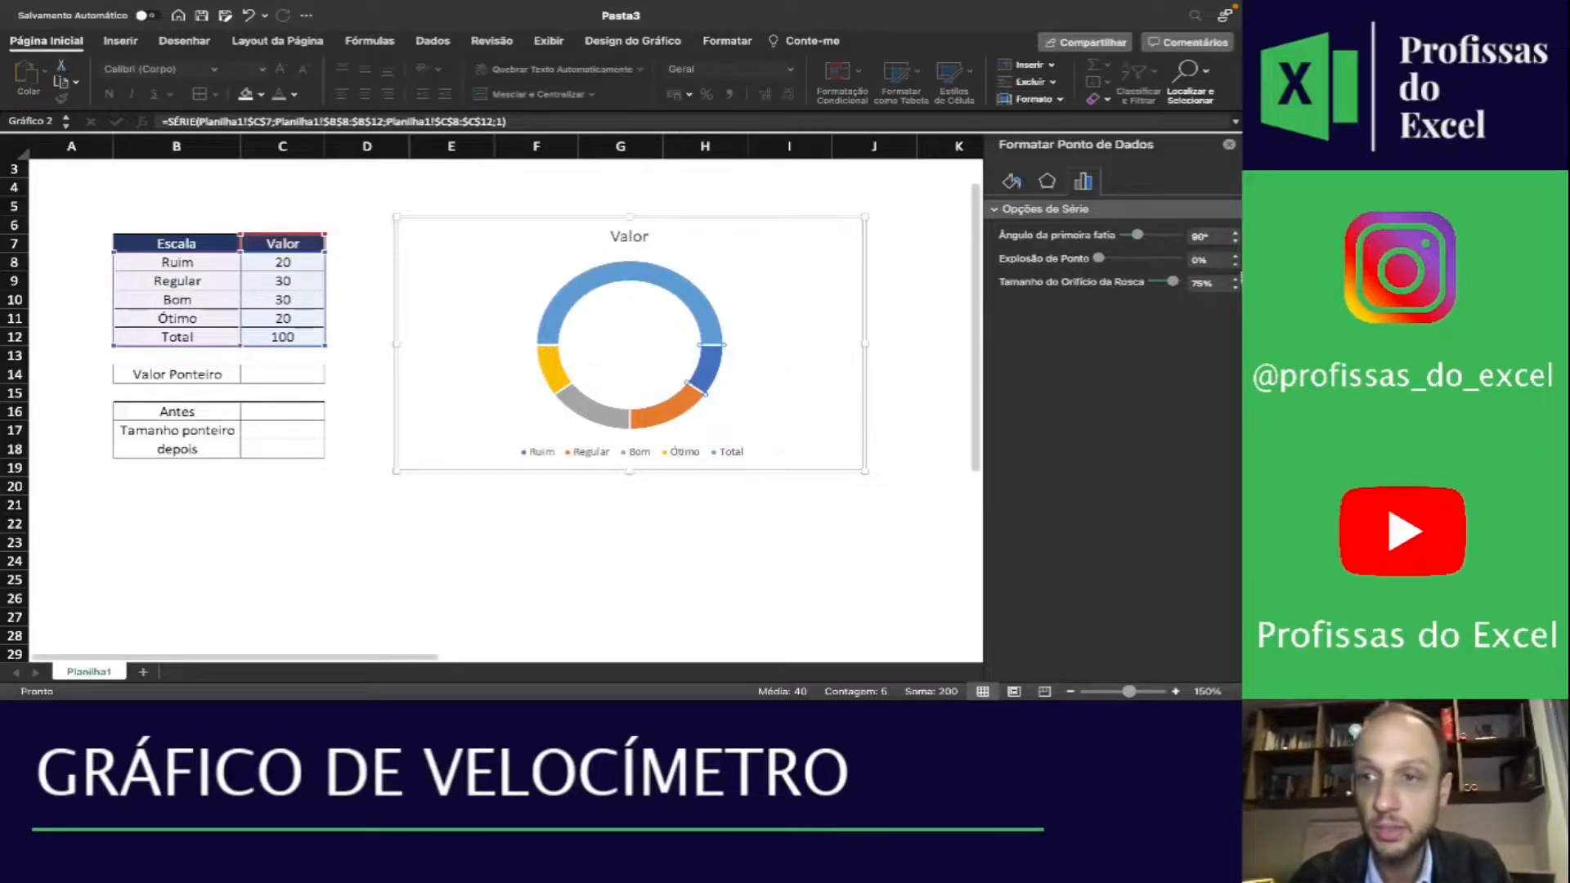
click(1236, 233)
click(1235, 234)
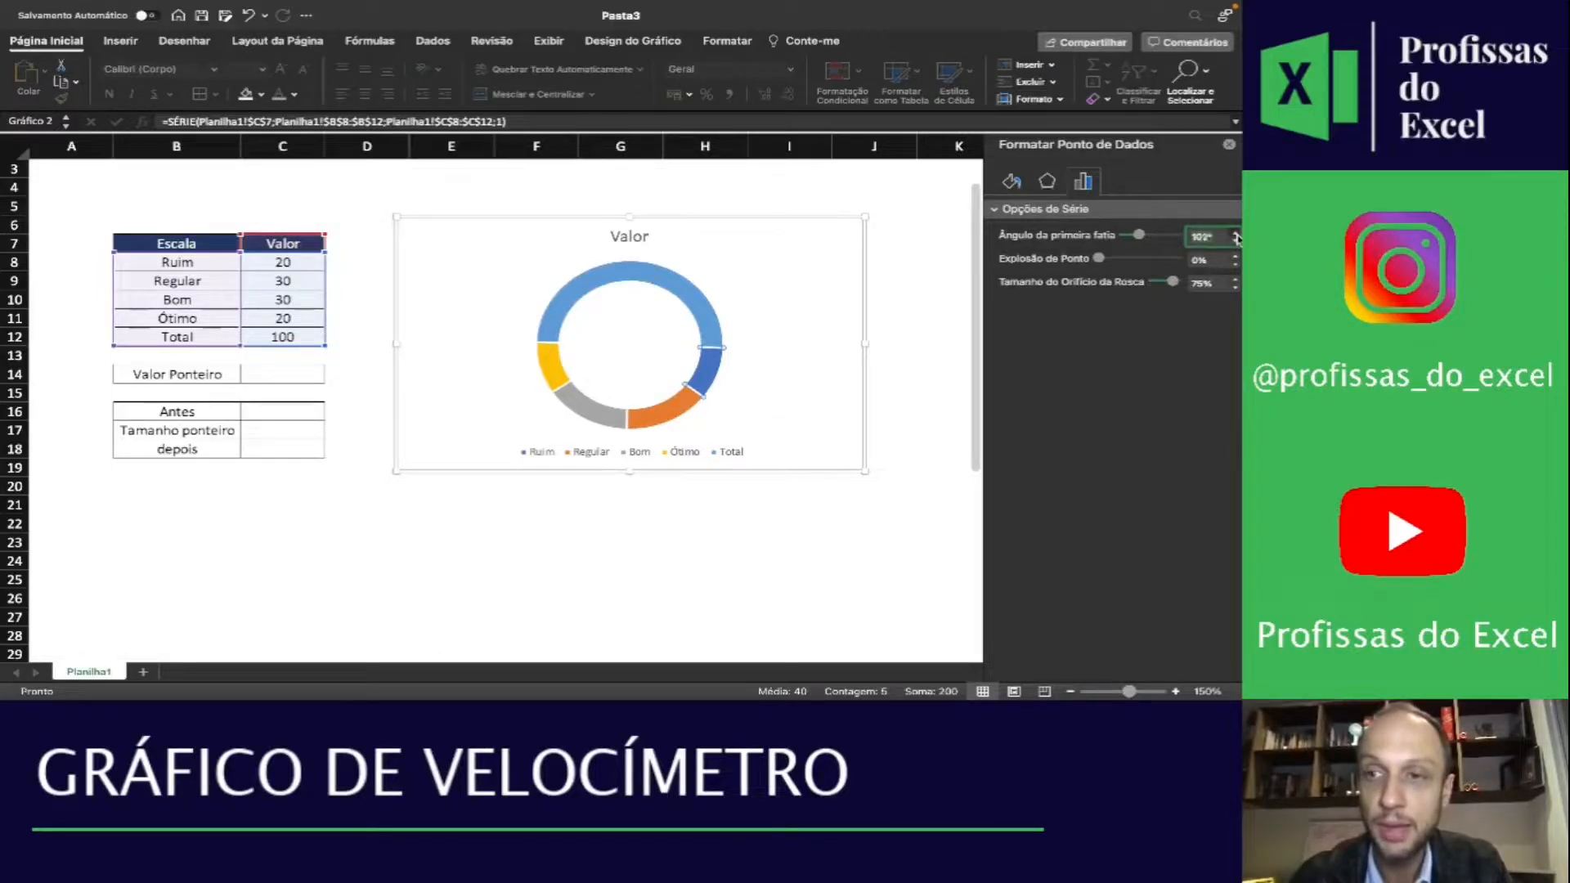
click(1236, 234)
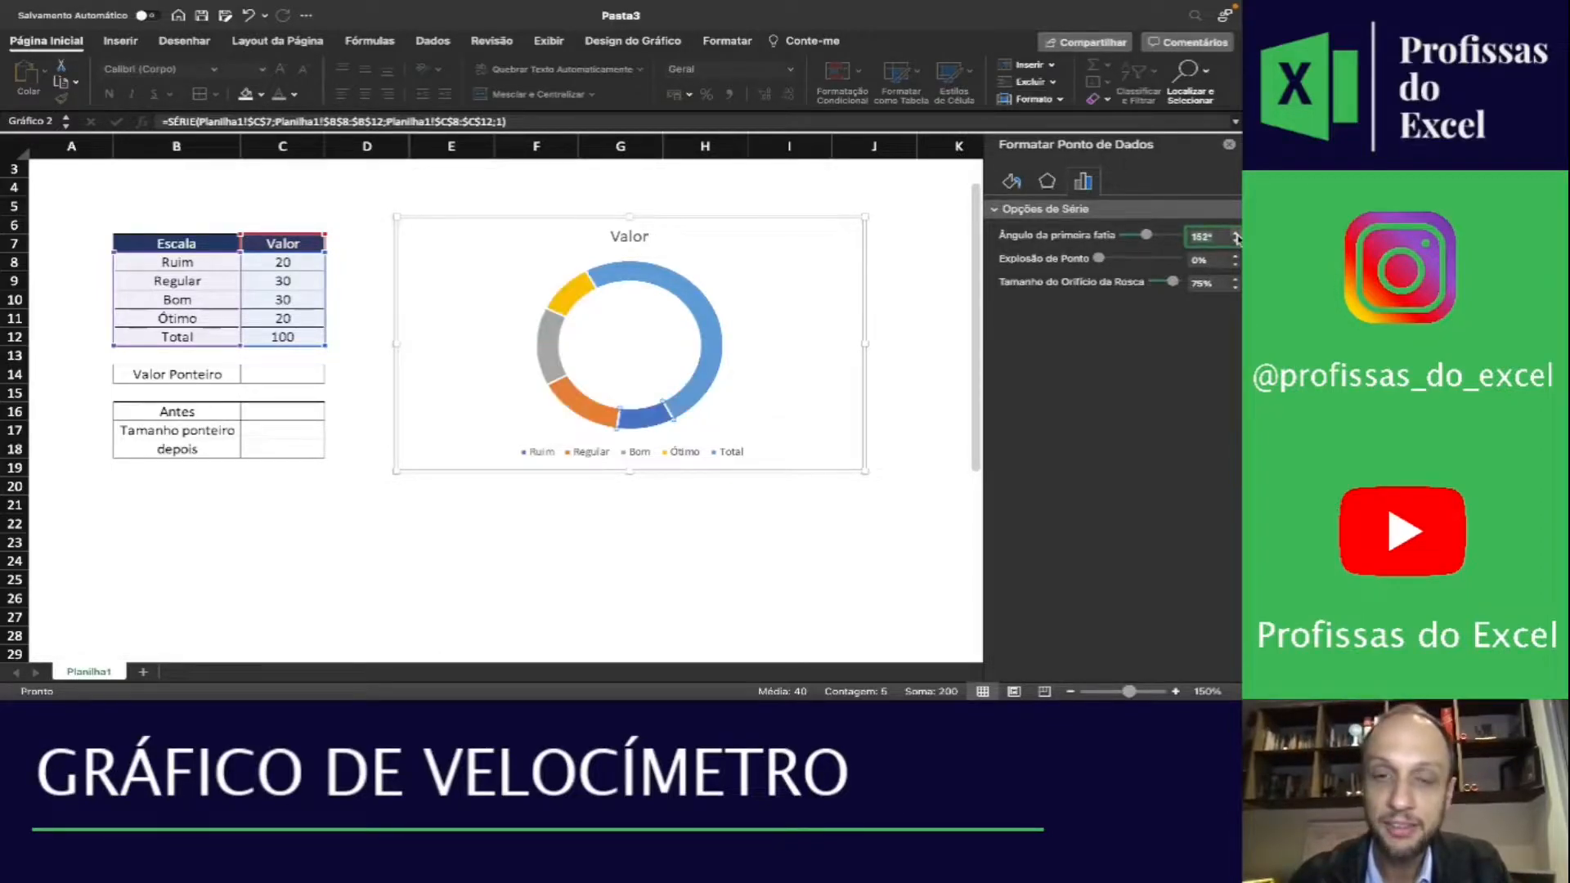
double_click(1212, 237)
text(270)
key(Return)
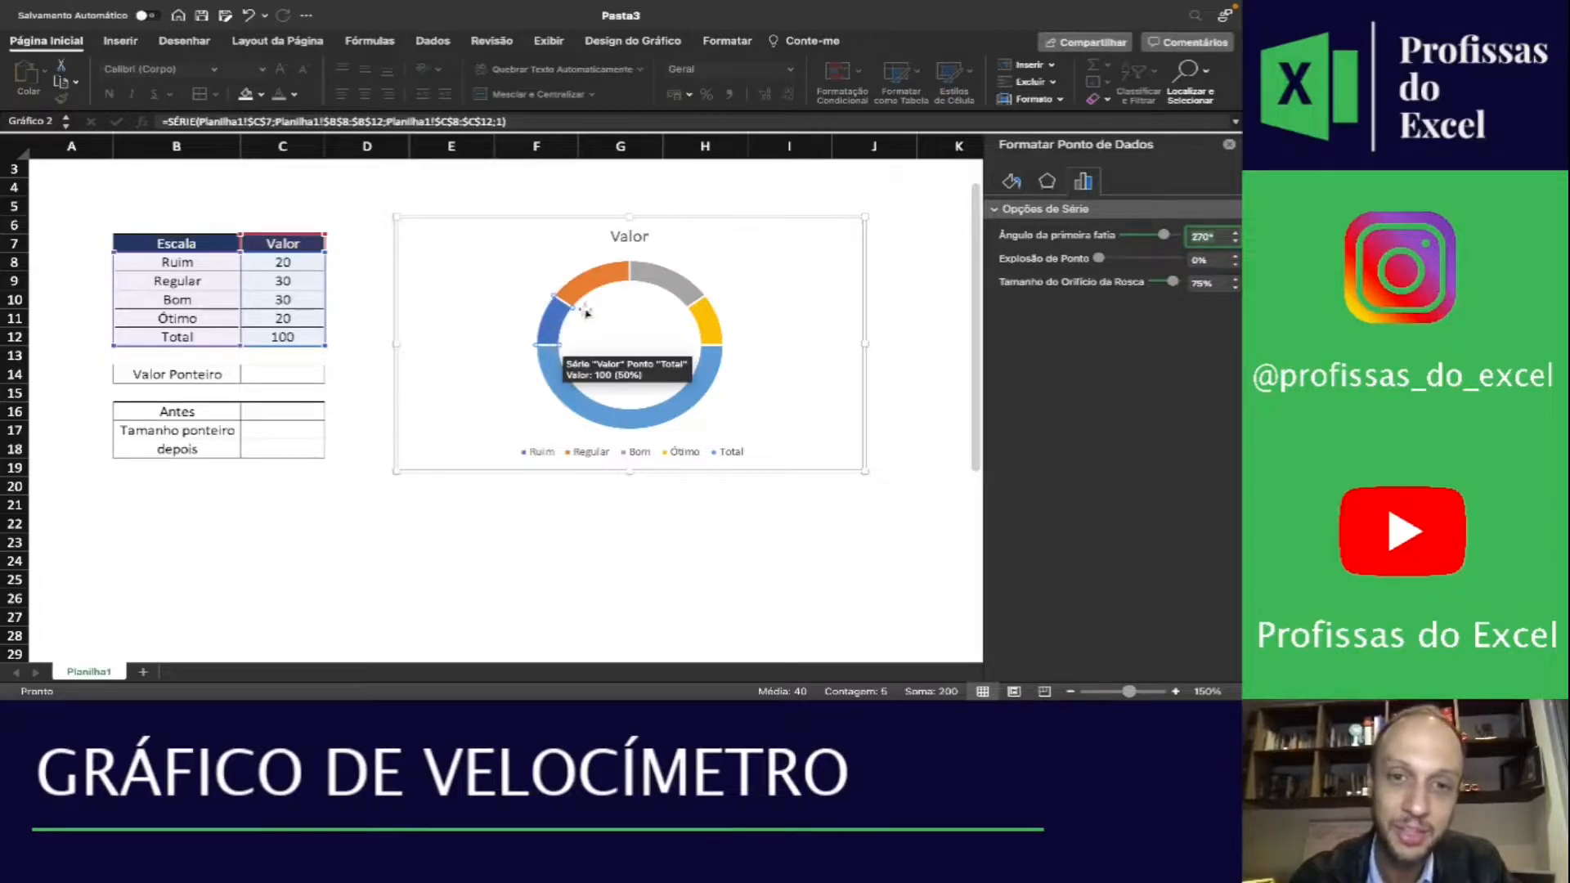
Remove the shape fill from the Total slice of the doughnut, leaving only the upper half-ring
click(764, 354)
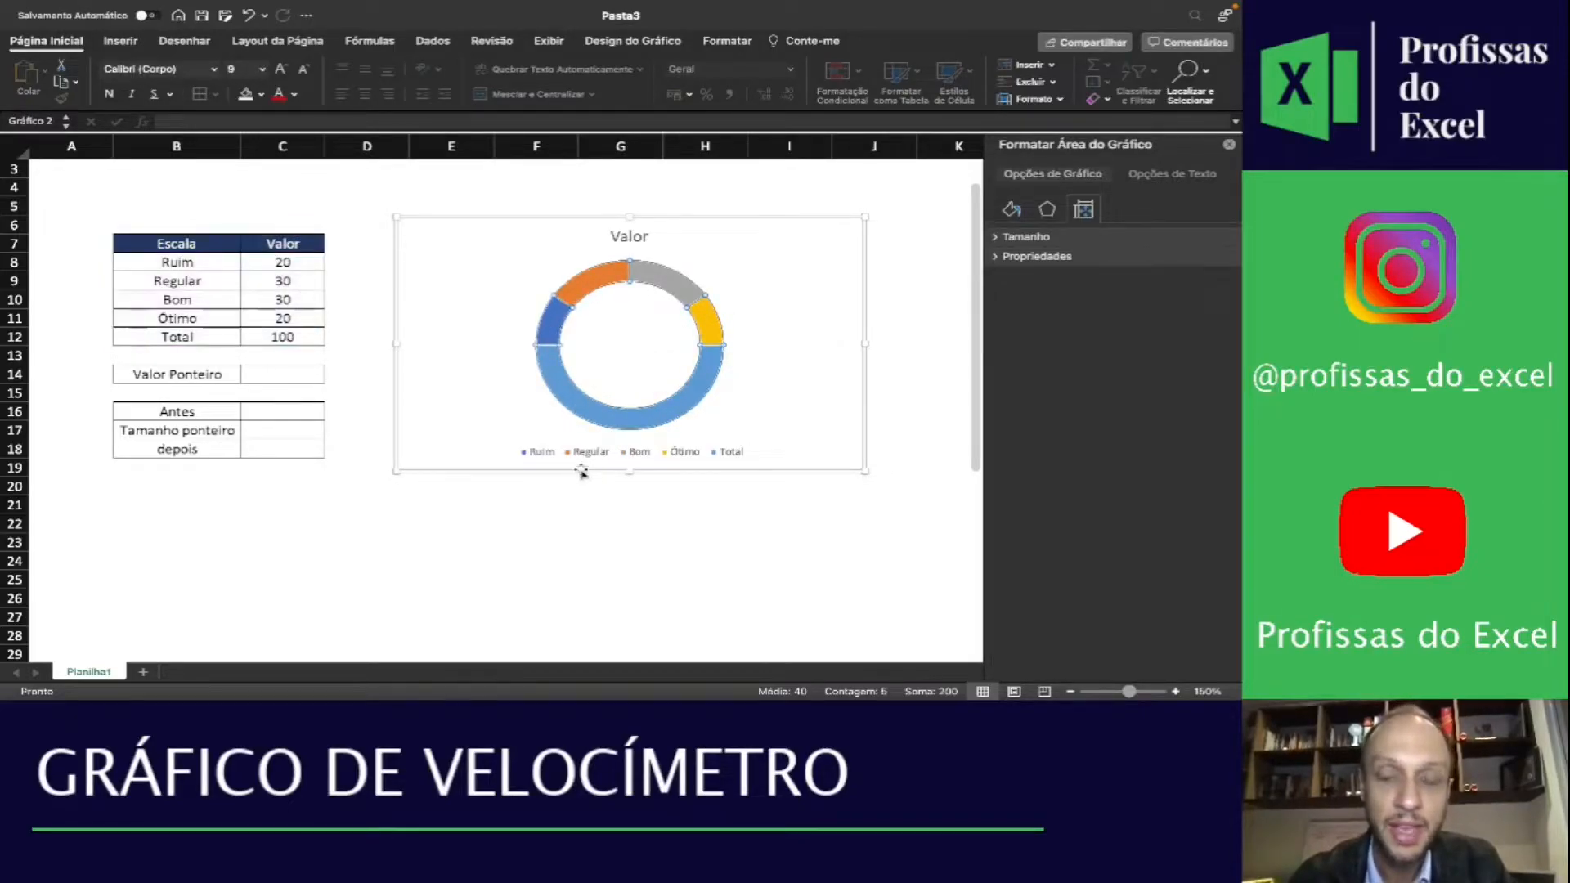
click(556, 377)
click(555, 378)
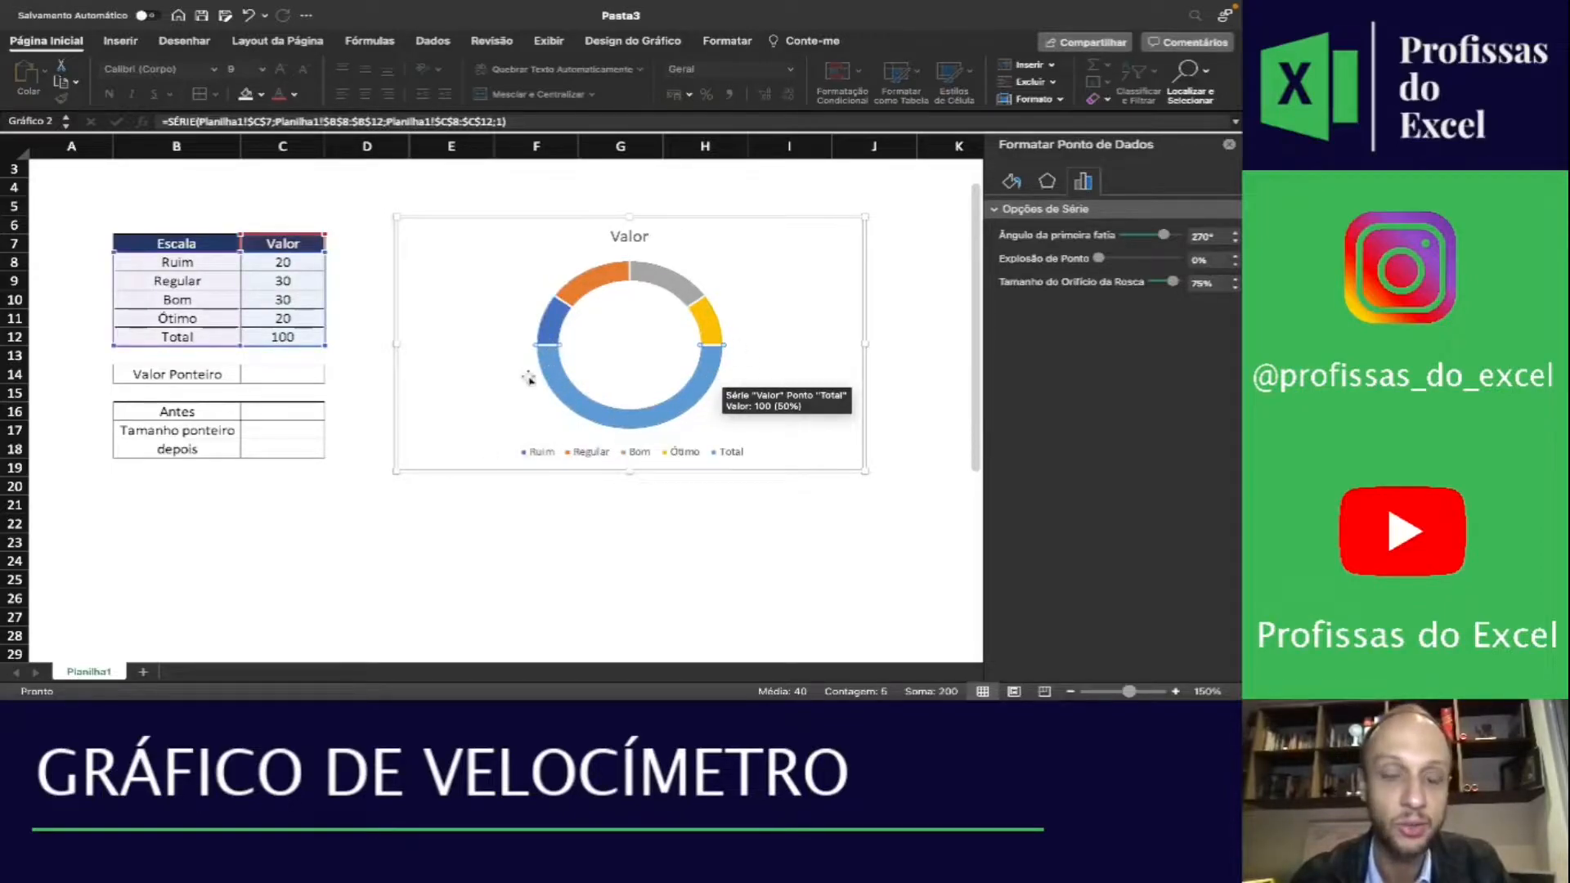
click(728, 43)
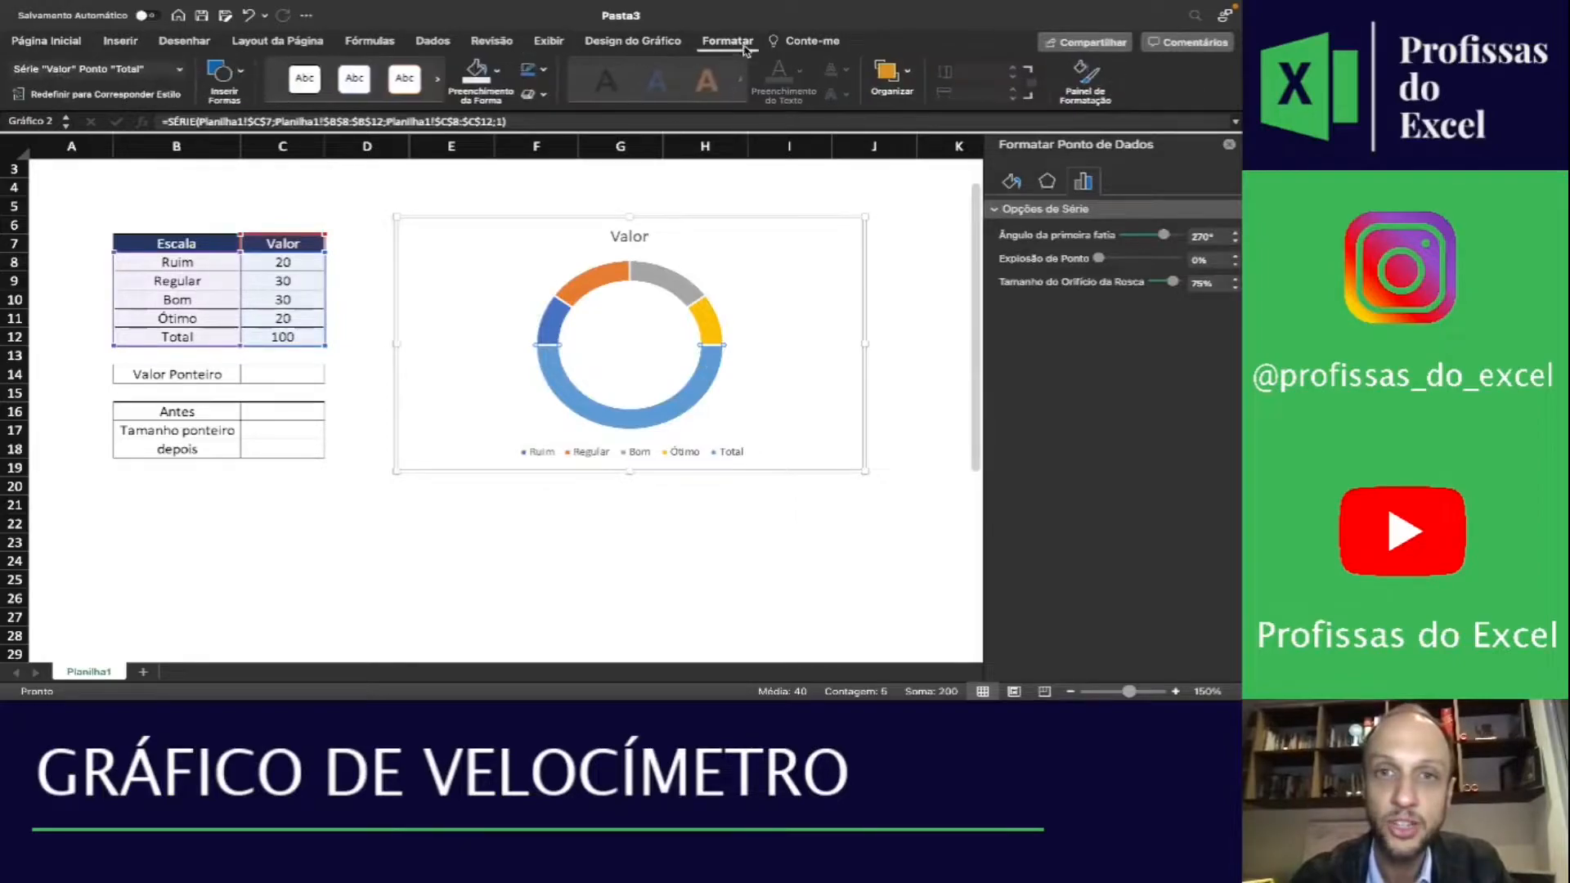
click(496, 71)
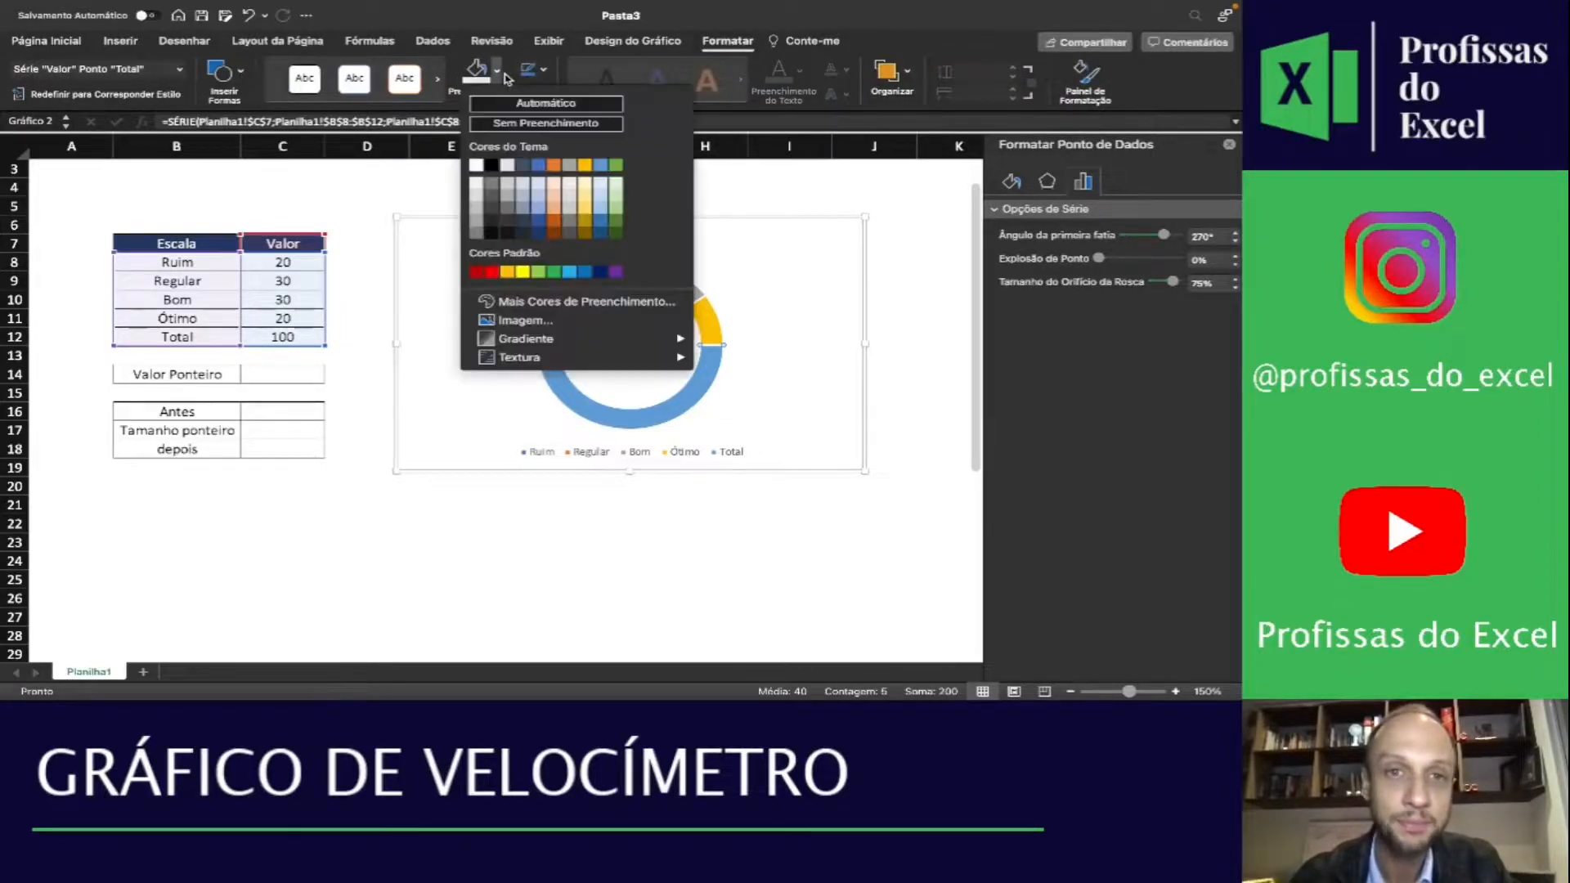
click(545, 122)
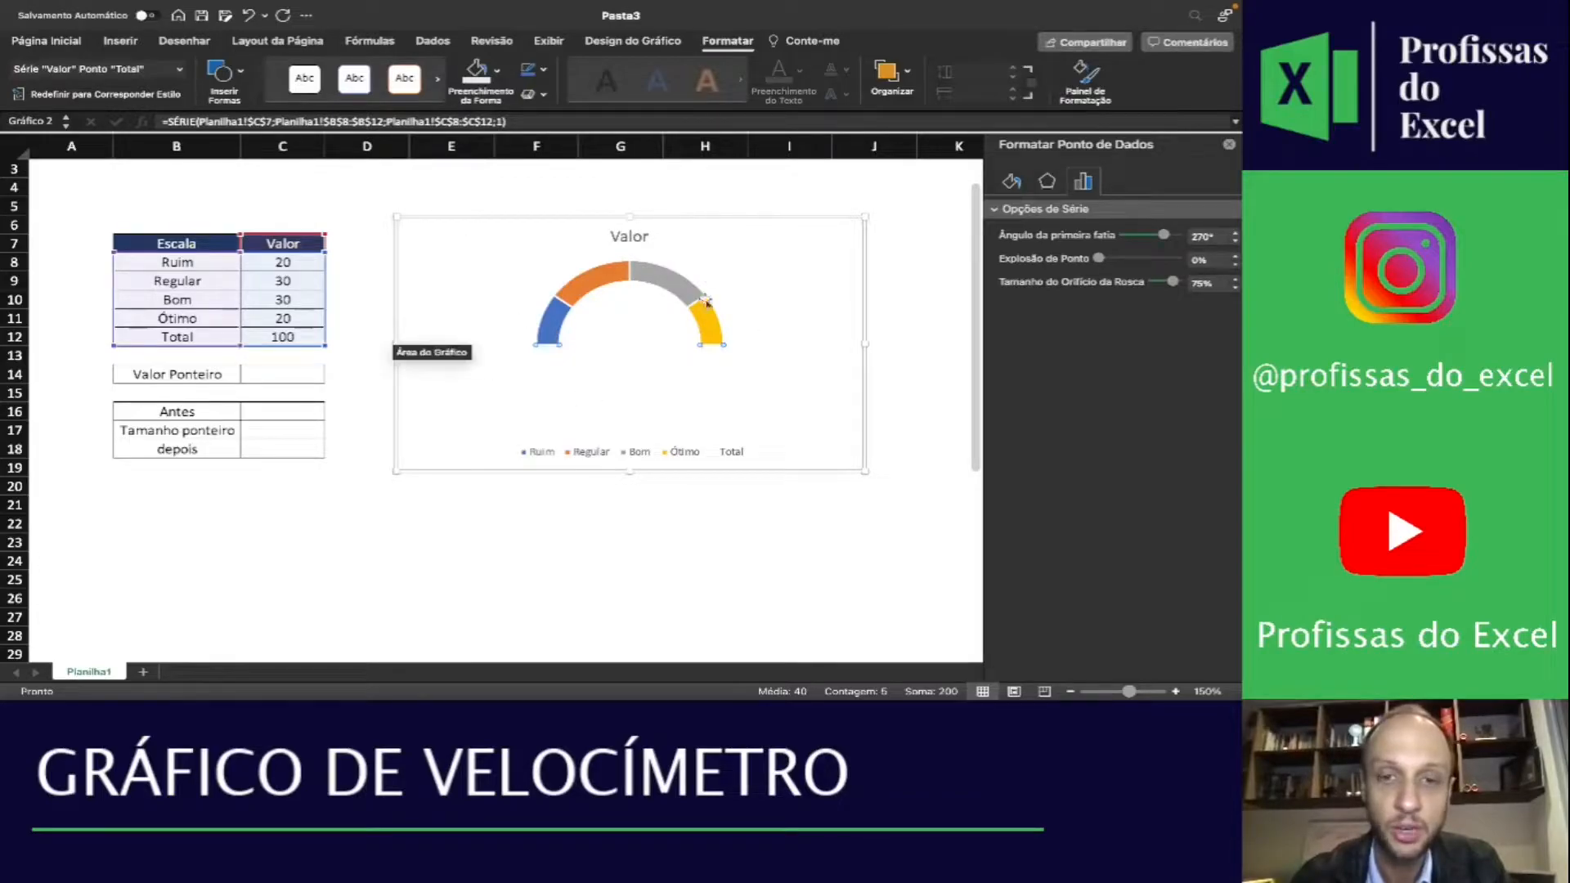
Move the chart slightly down and closer to the scale table
click(670, 405)
click(600, 383)
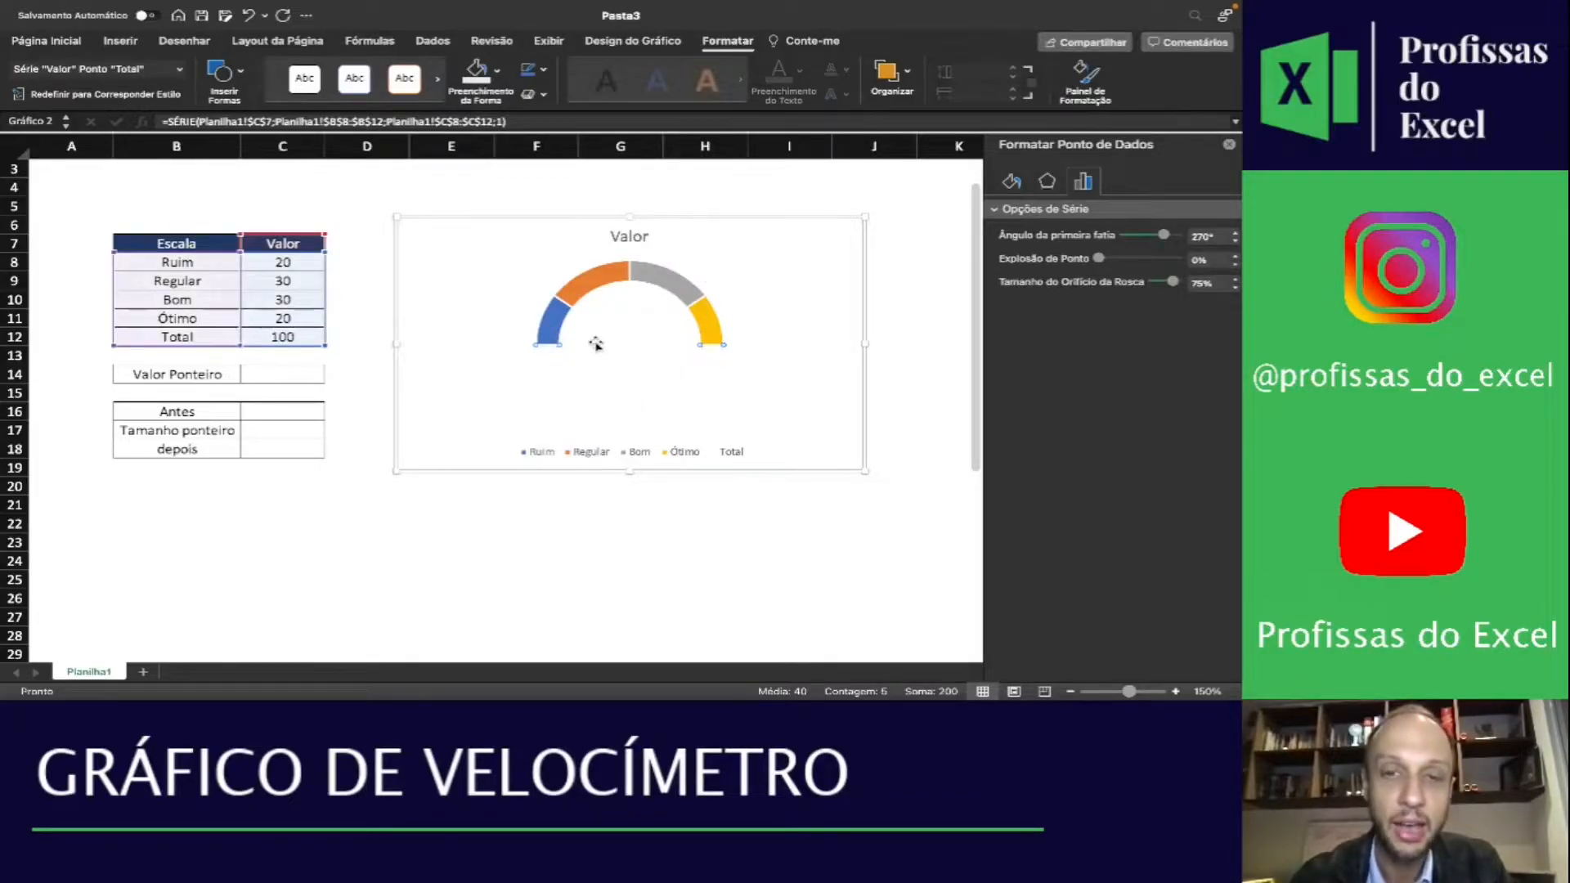
click(577, 225)
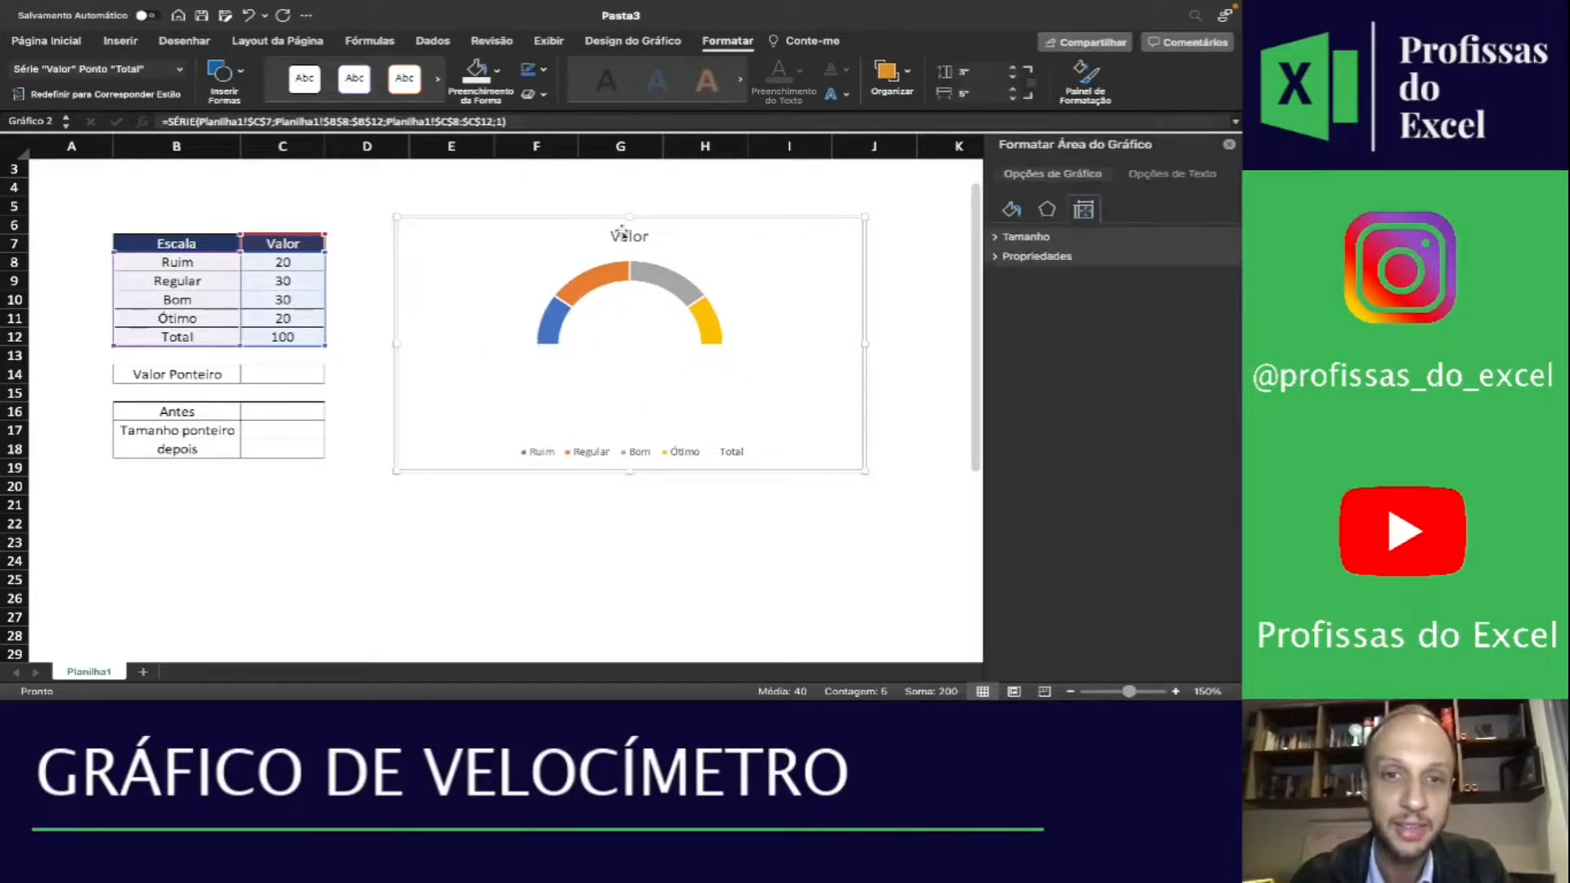
drag(578, 219, 554, 244)
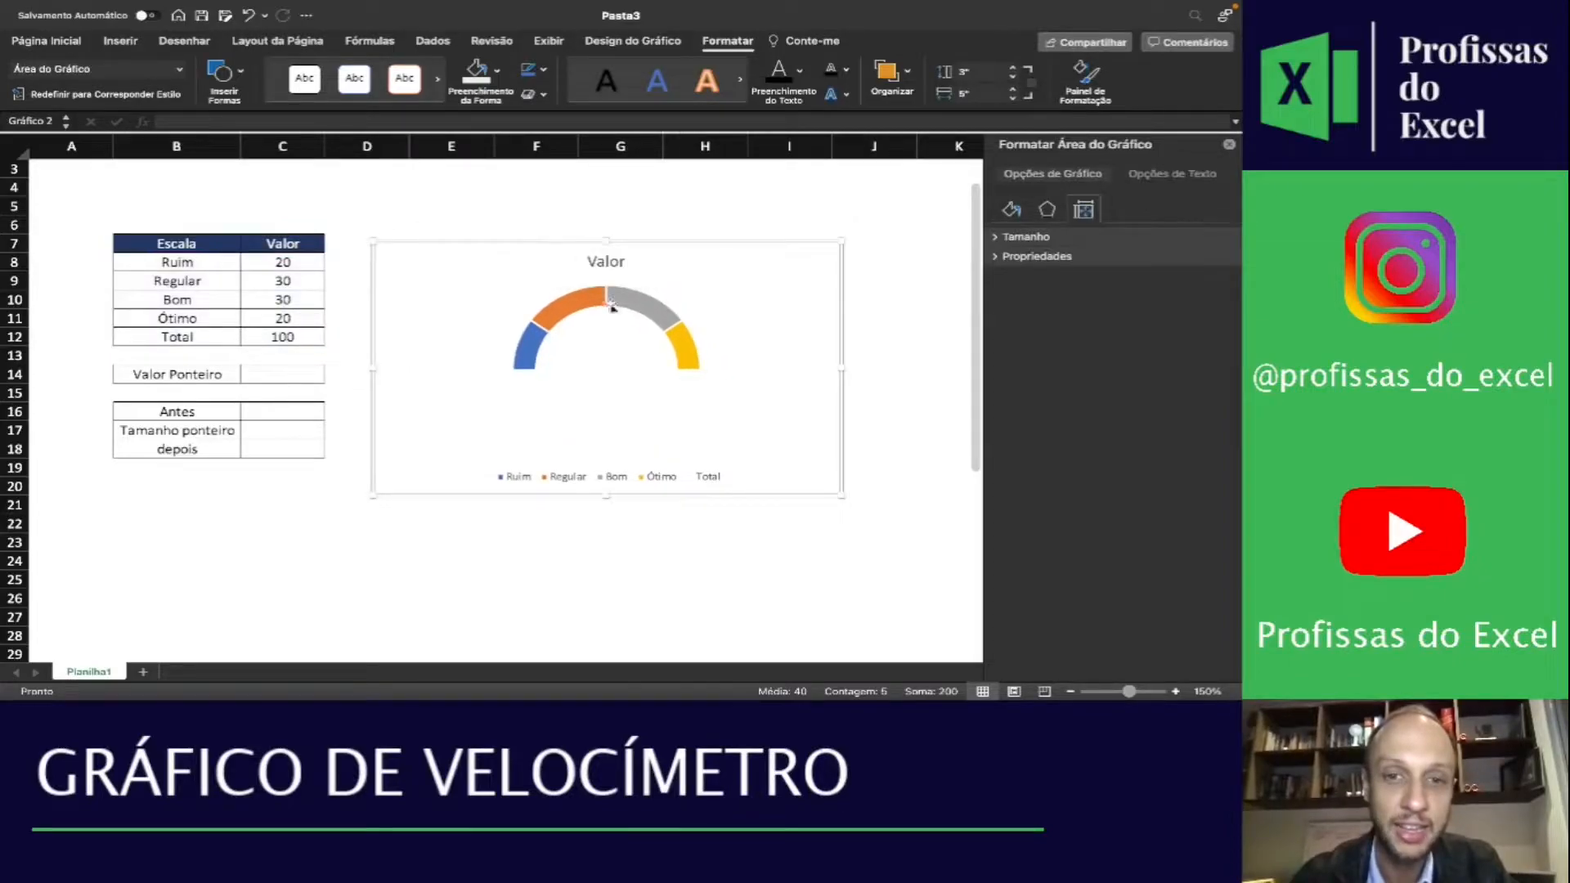
Fill the Ruim slice of the half-ring with red and the Regular slice with golden orange
click(637, 395)
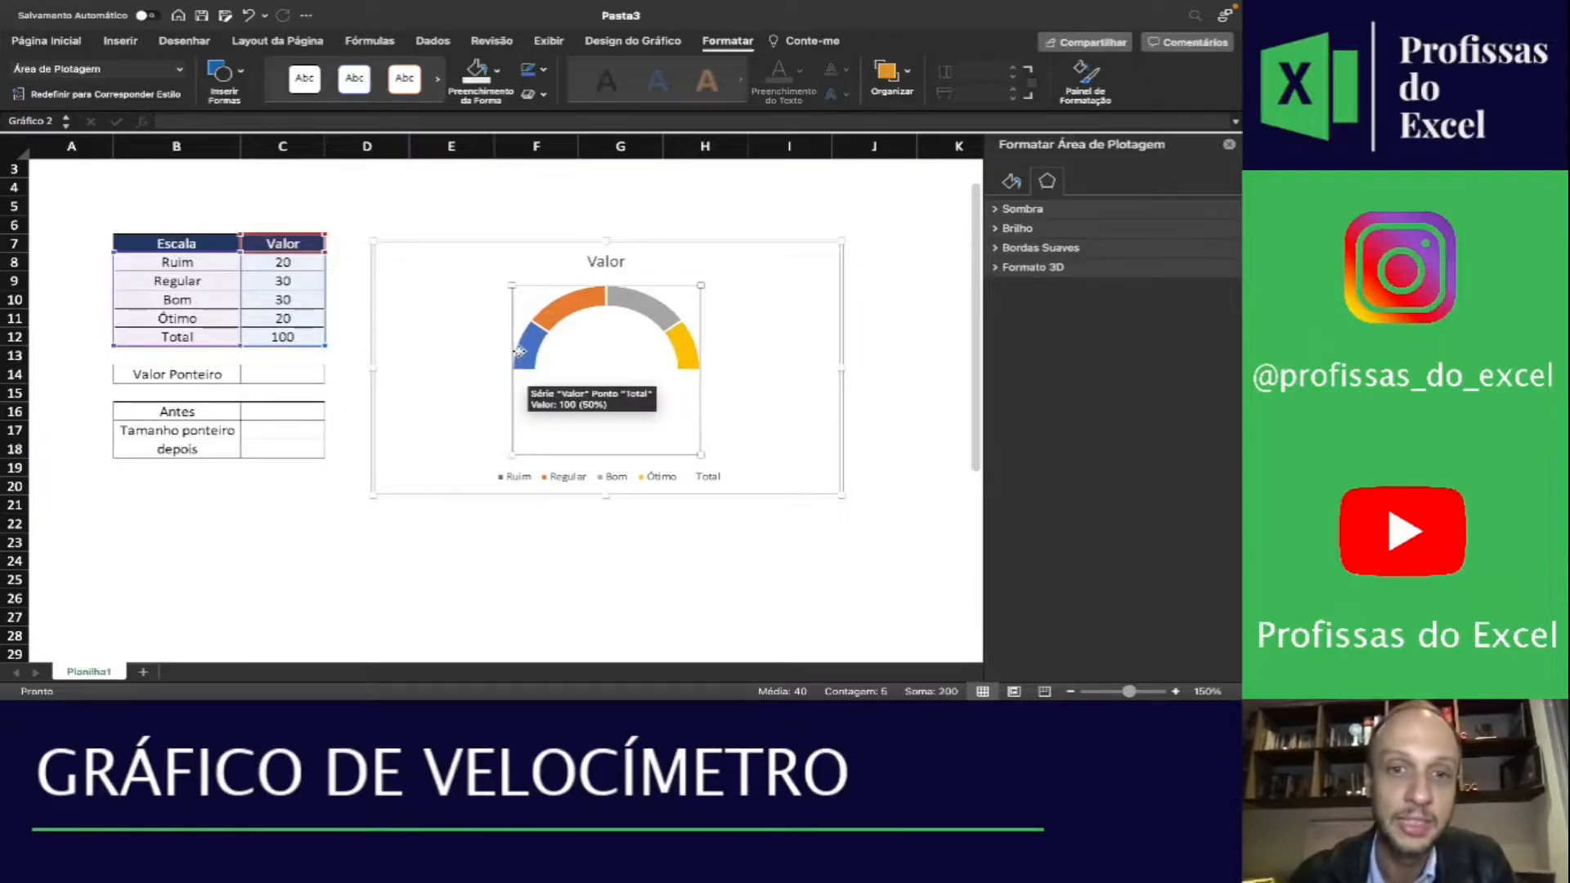
click(519, 359)
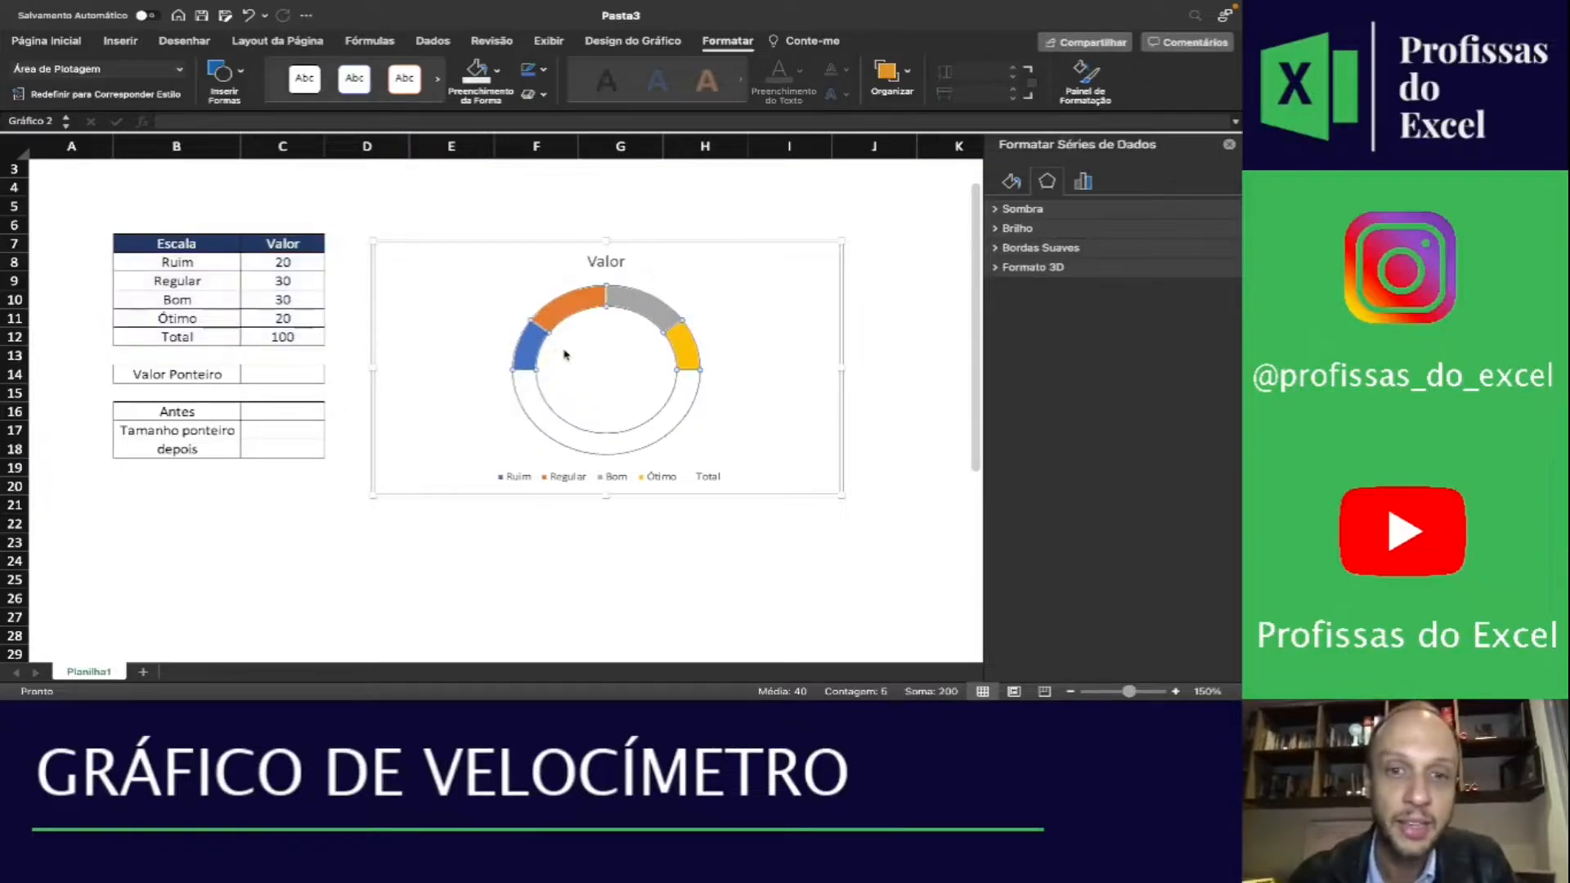
click(496, 71)
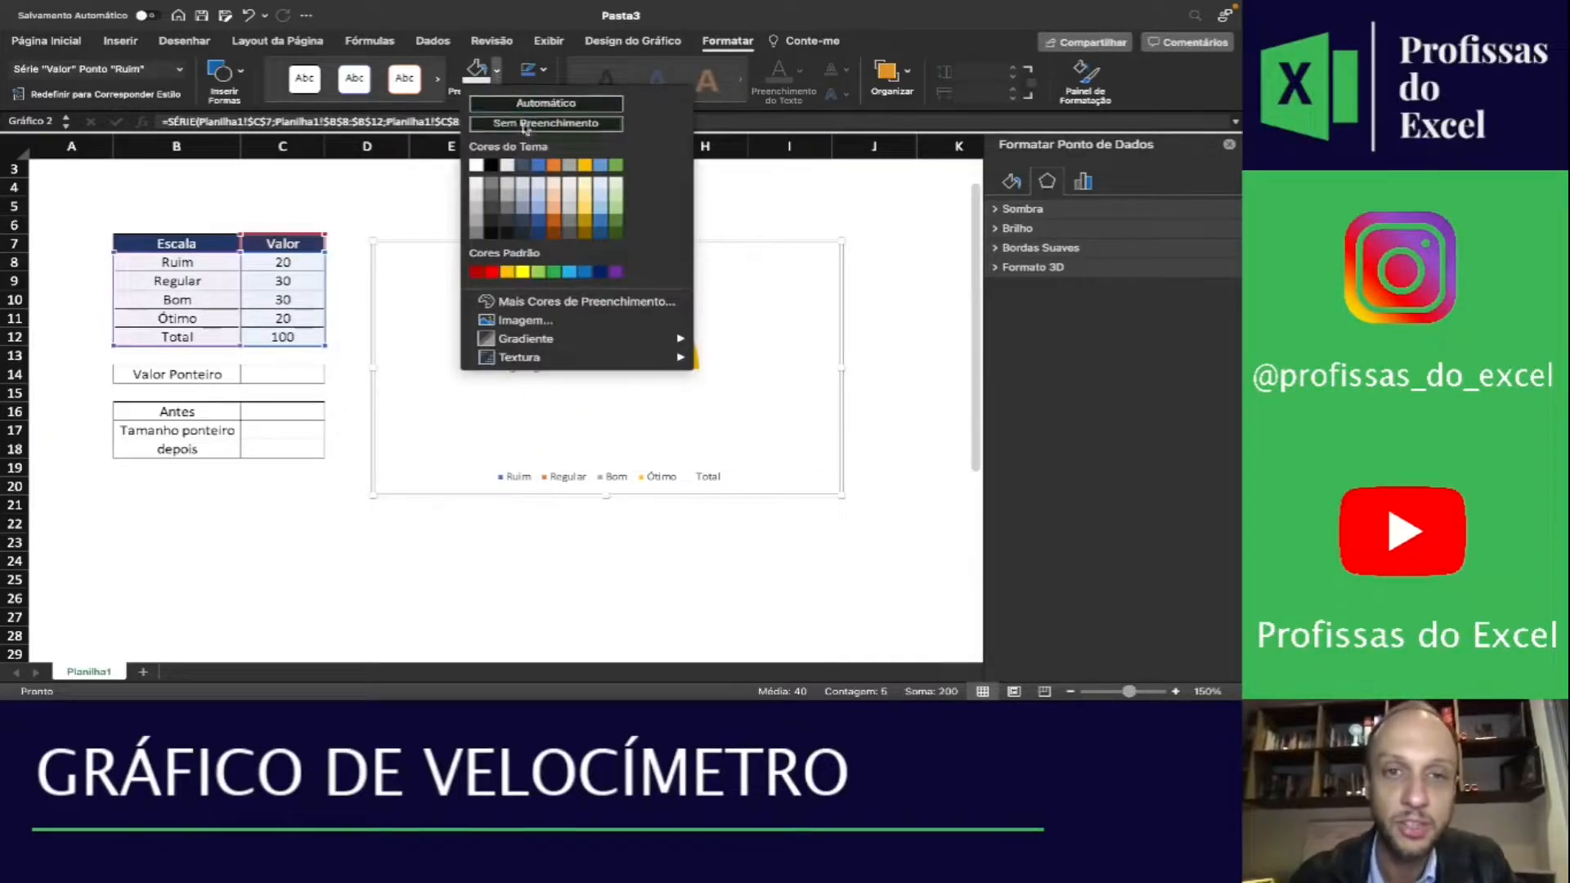
click(491, 271)
click(565, 307)
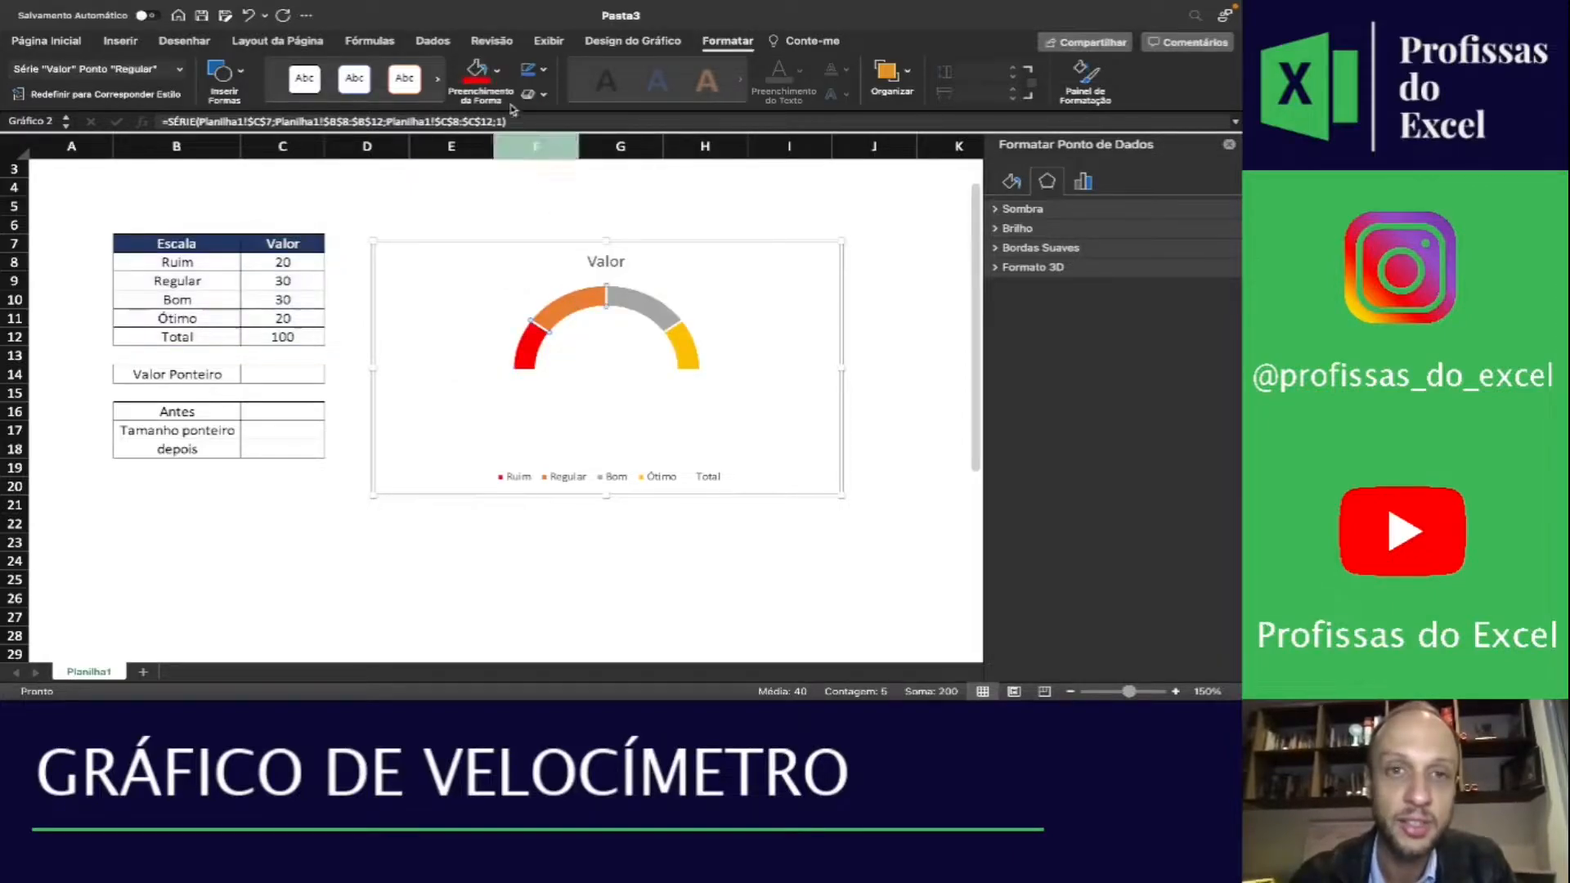
click(496, 71)
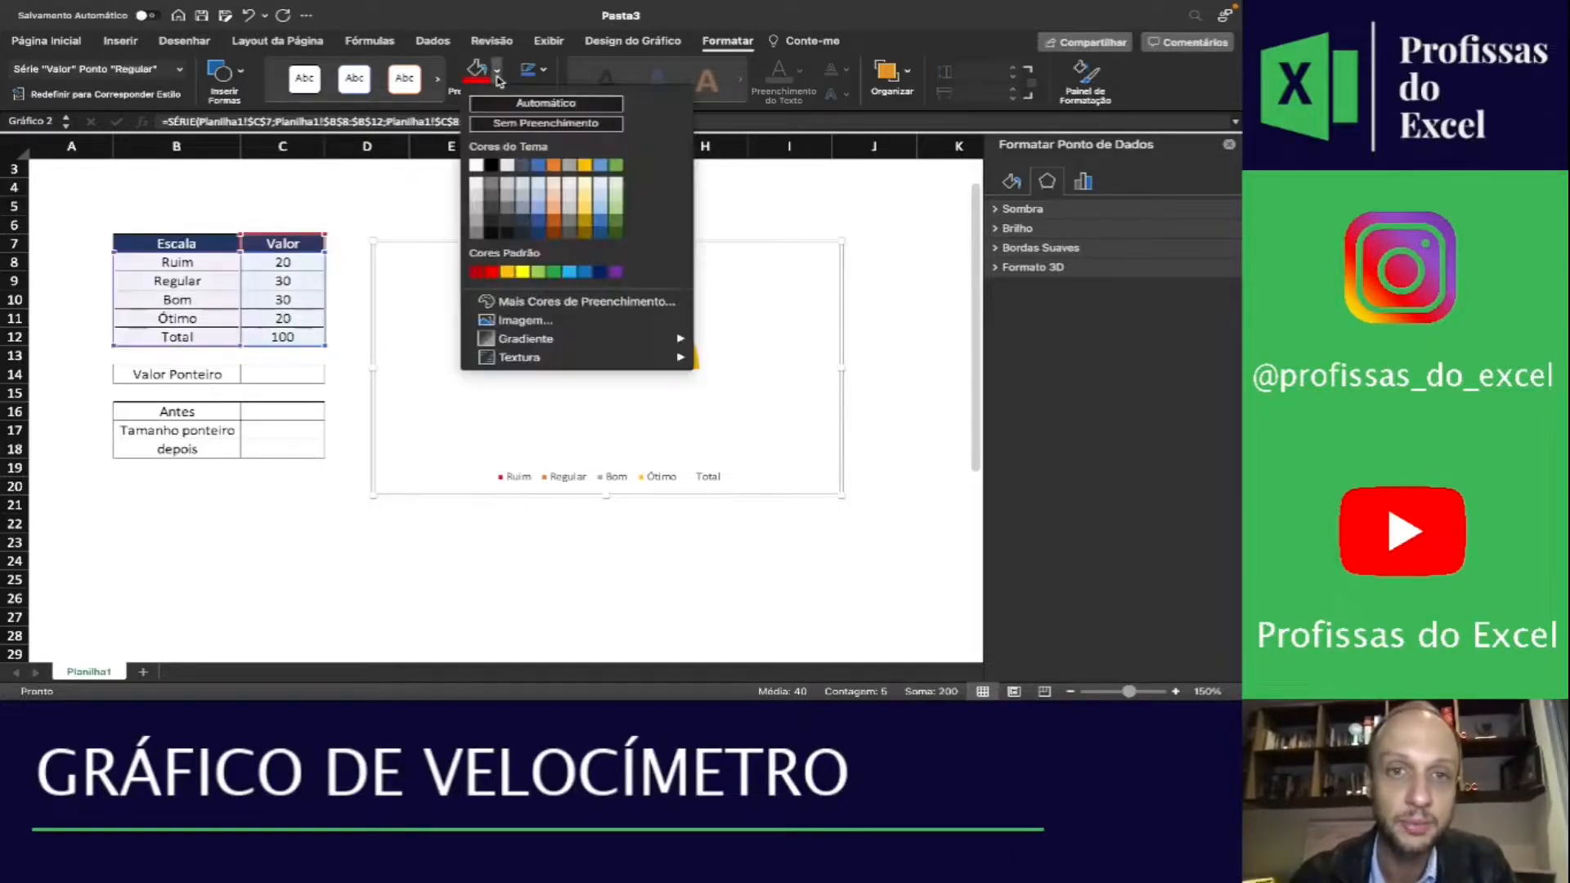
click(510, 272)
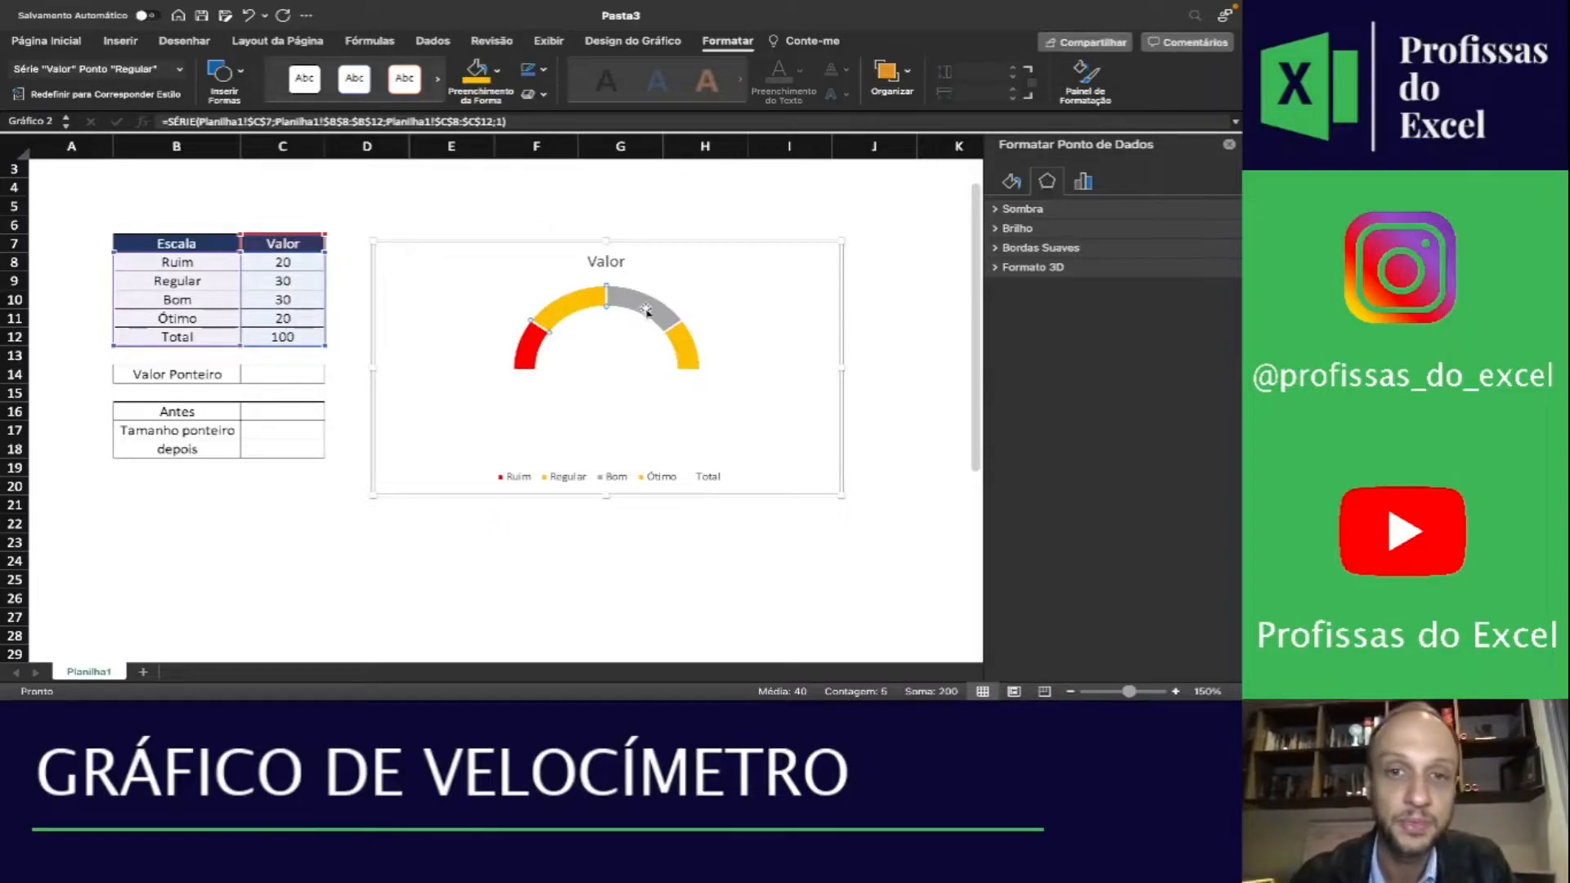
Fill the Bom slice of the half-ring with light green and the Ótimo slice with dark green
key(Right)
click(496, 71)
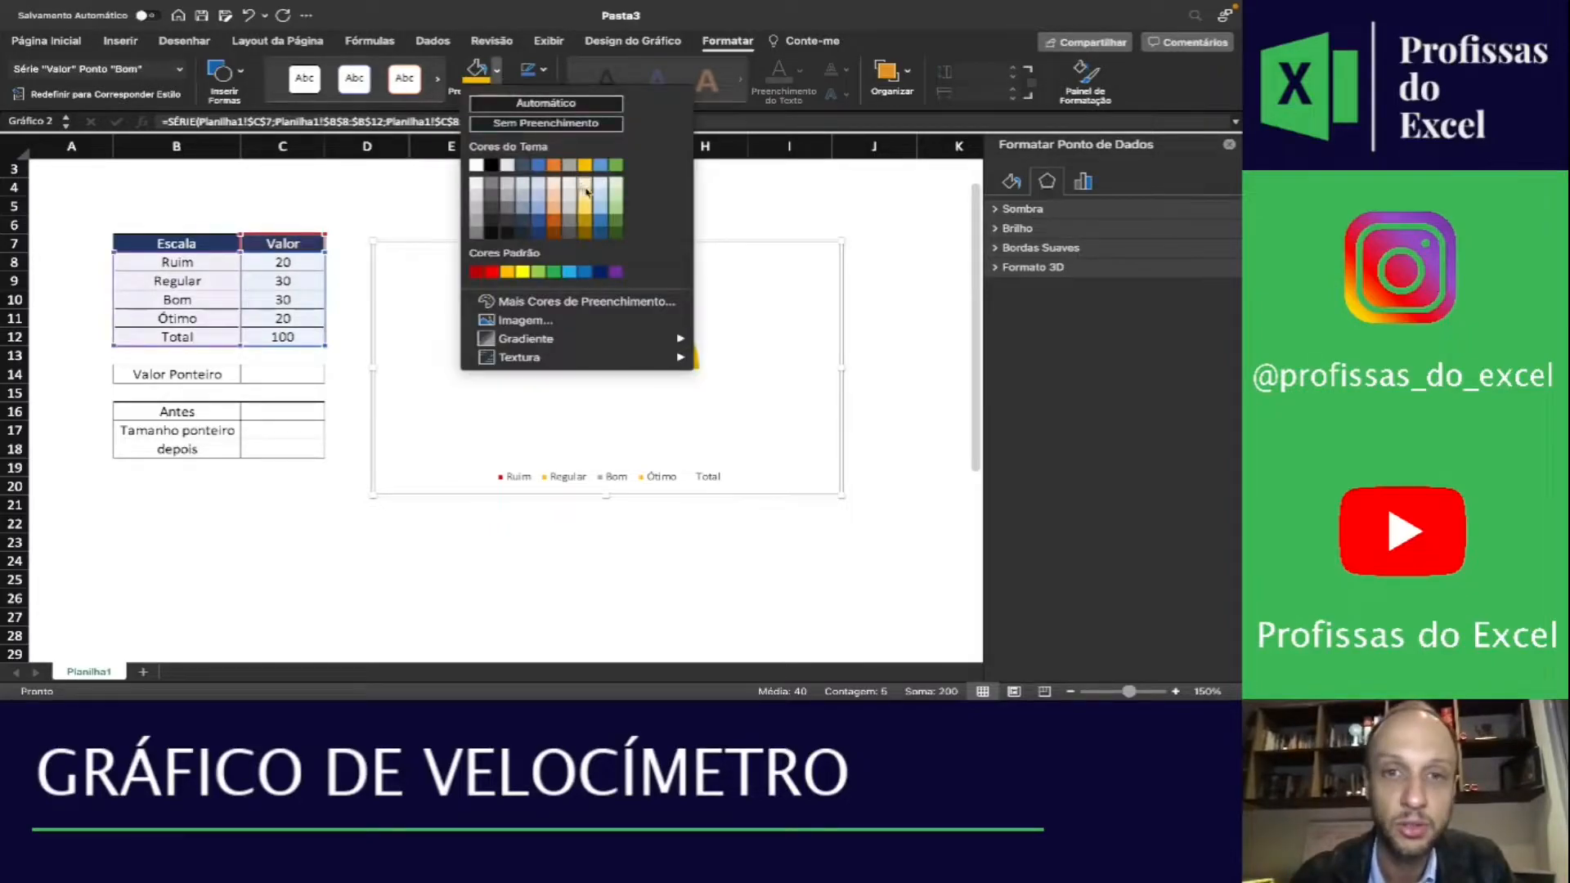
click(618, 199)
click(683, 343)
click(499, 79)
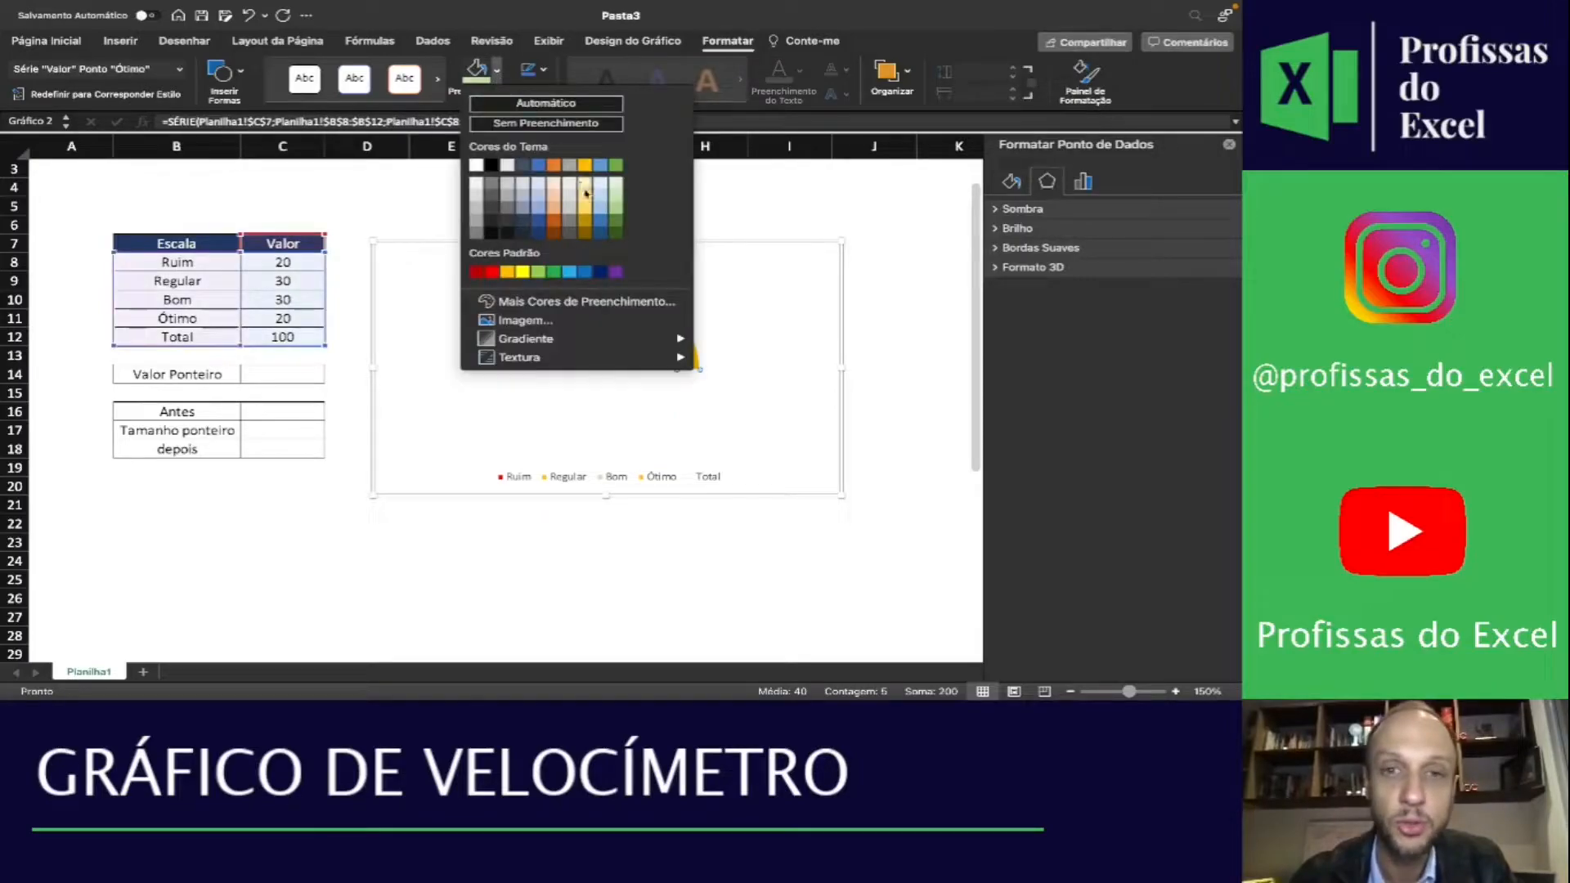
click(615, 235)
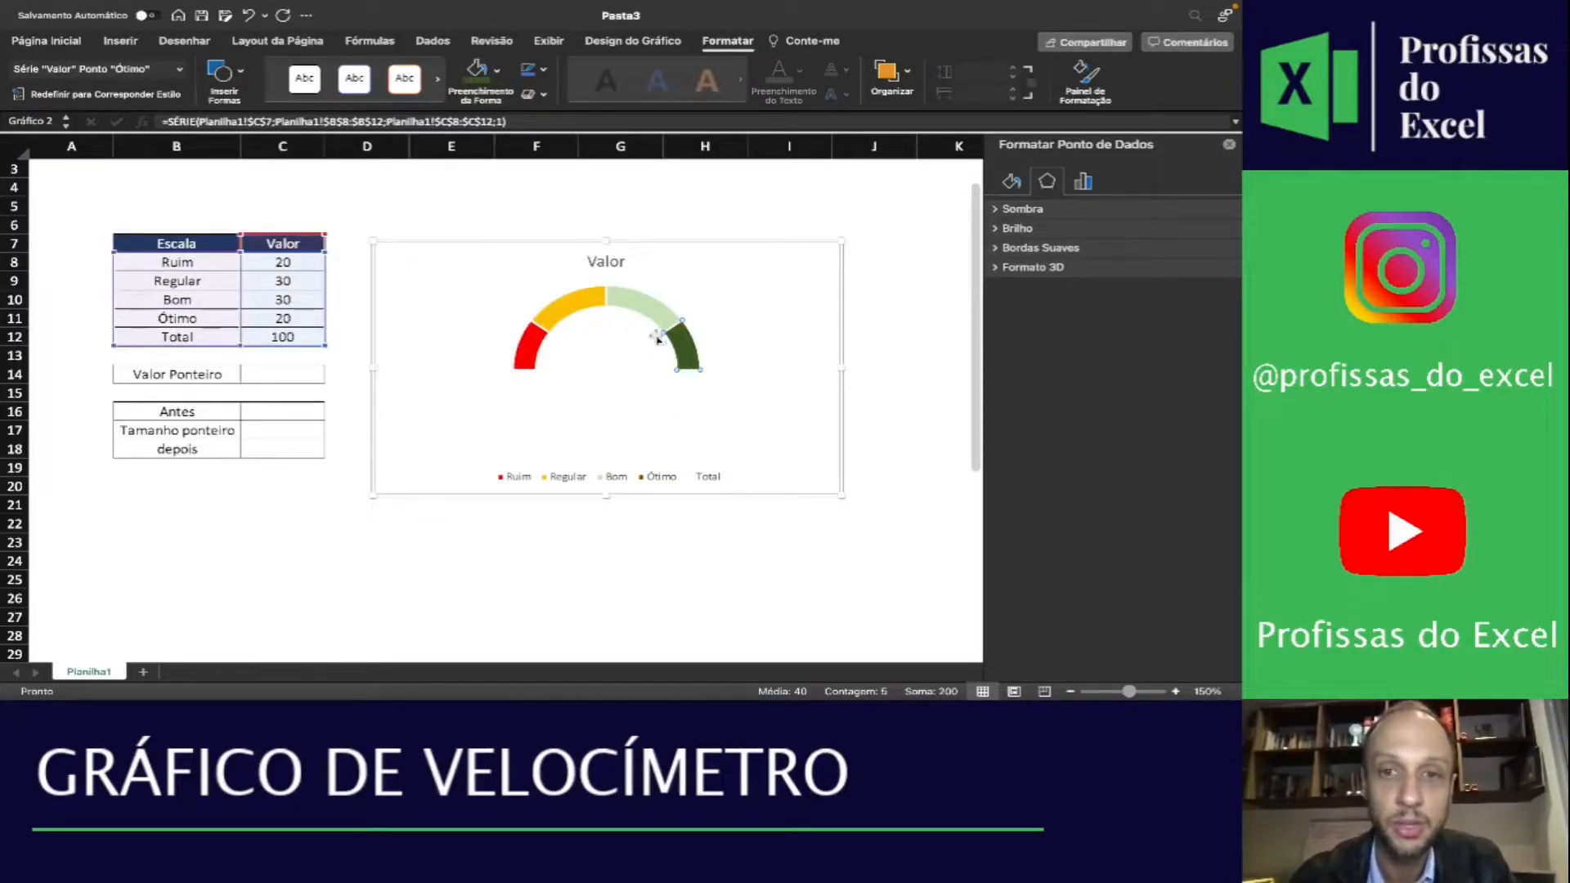
click(736, 432)
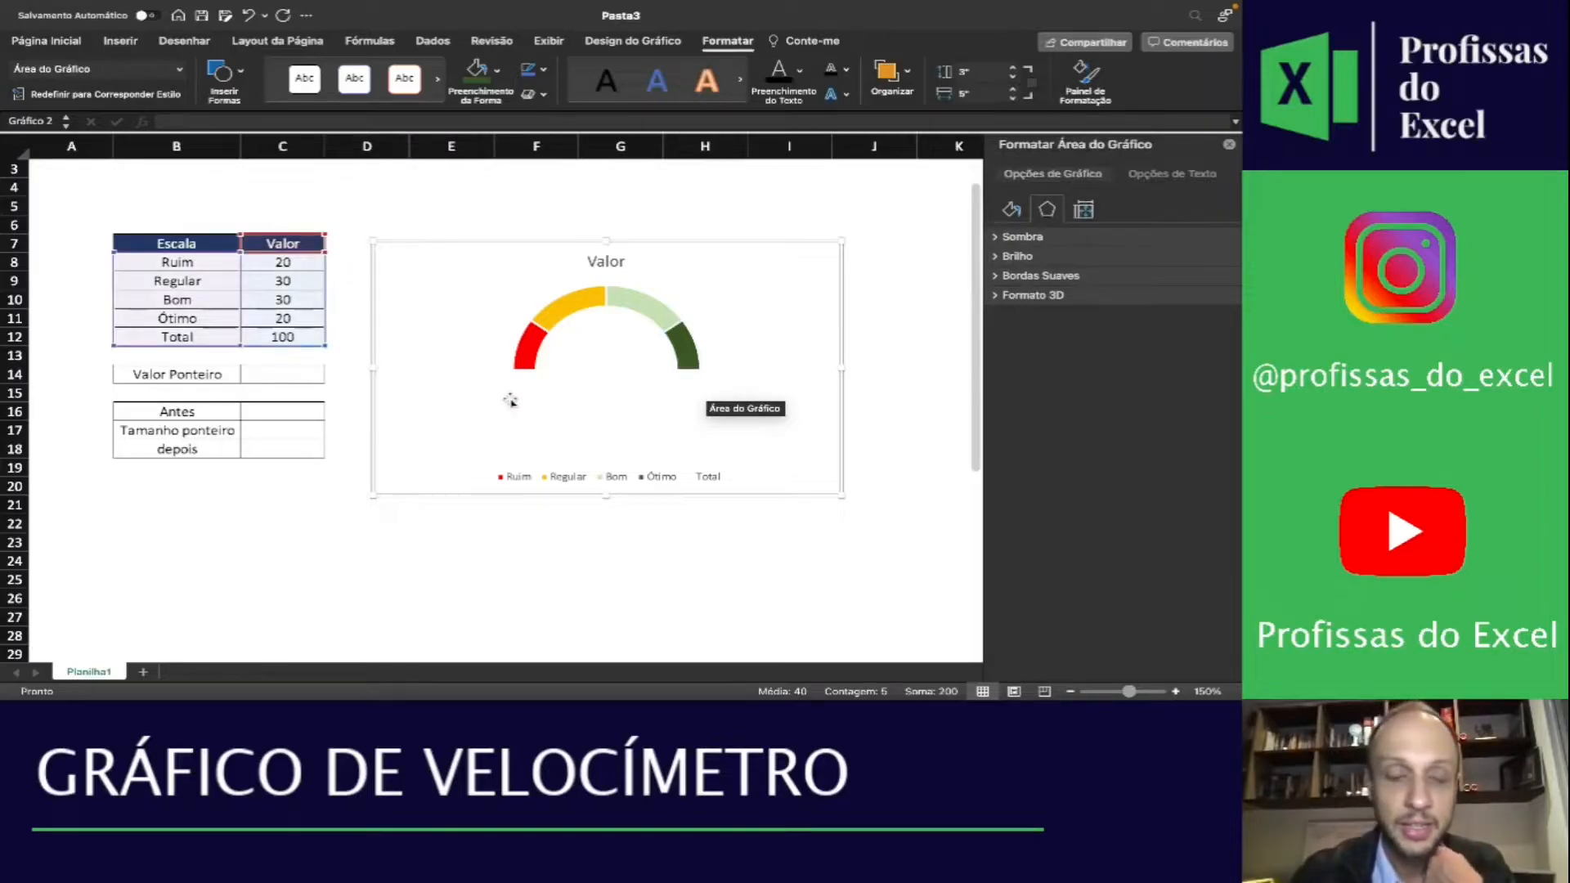
Delete only the Total entry from the chart legend, keeping Ruim, Regular, Bom and Ótimo
click(710, 482)
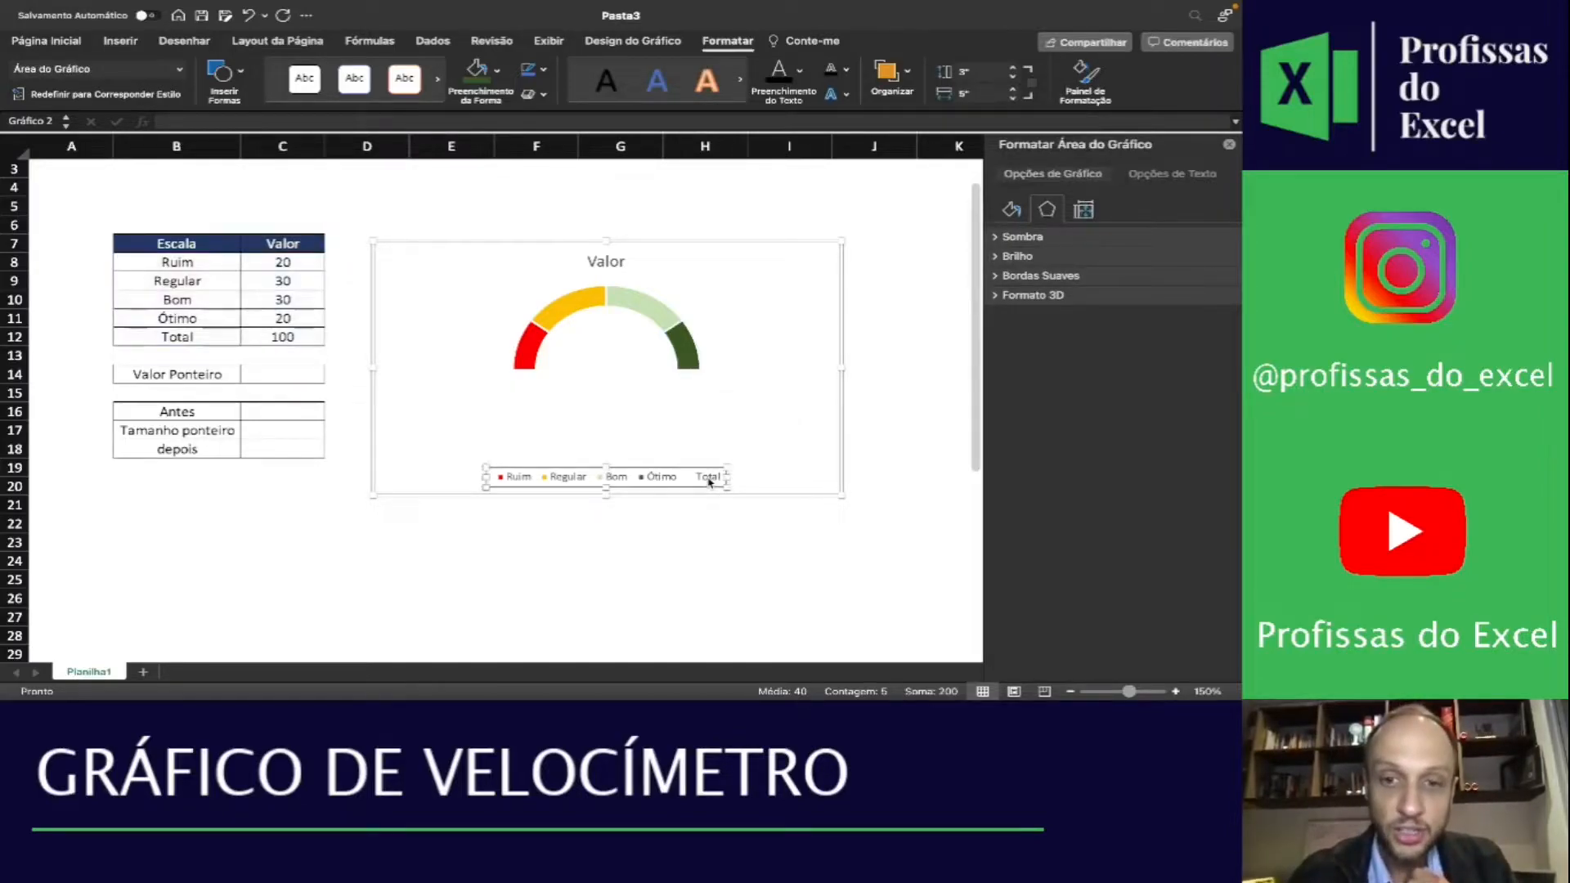
click(708, 478)
key(Delete)
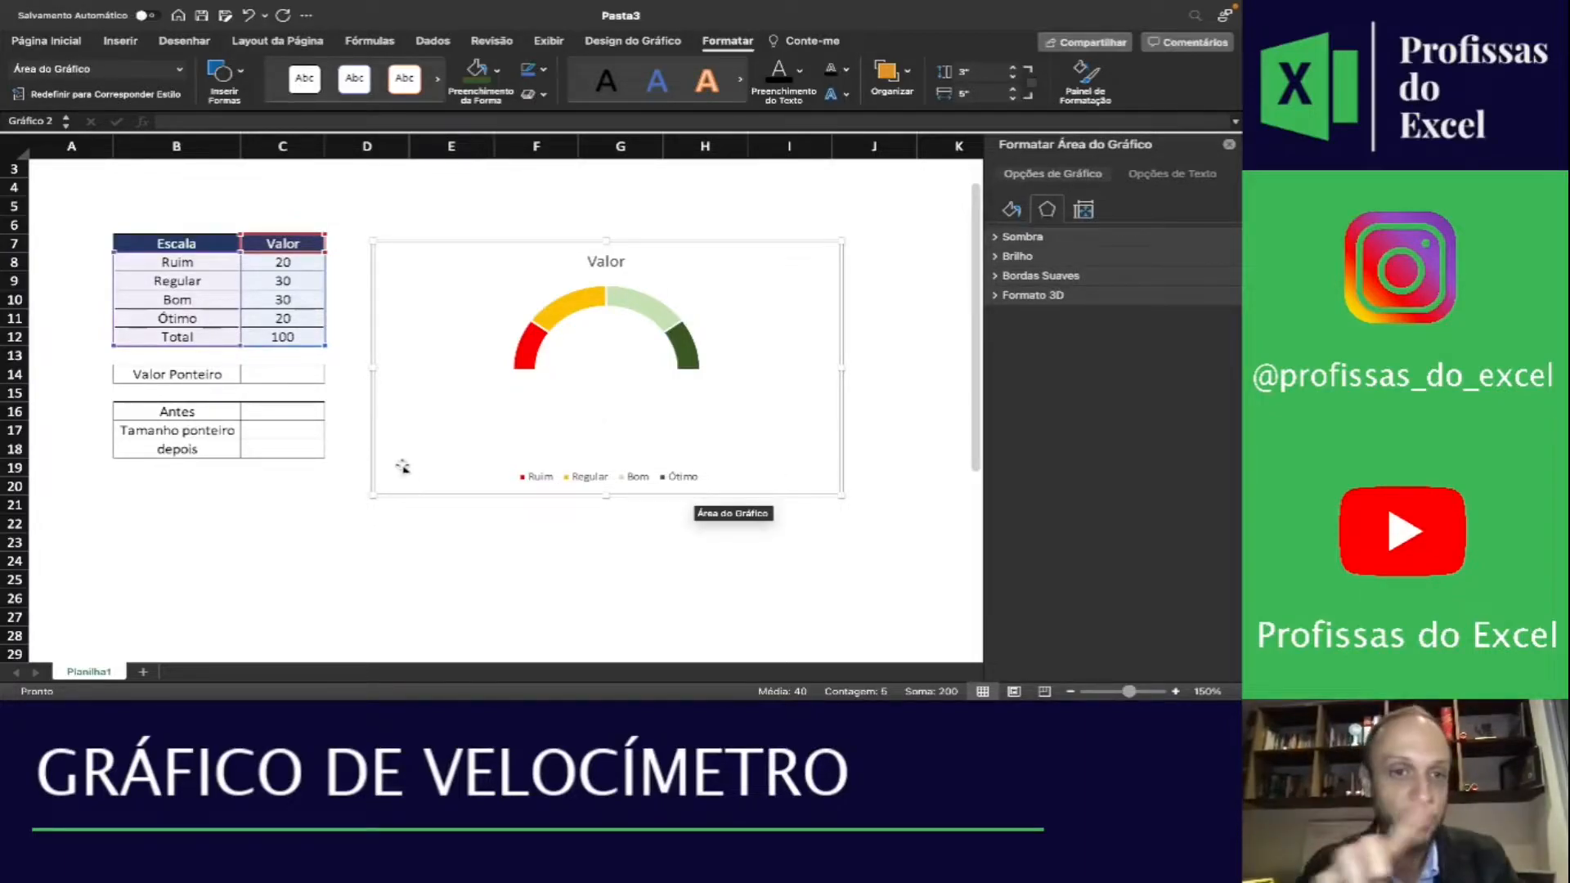
click(341, 396)
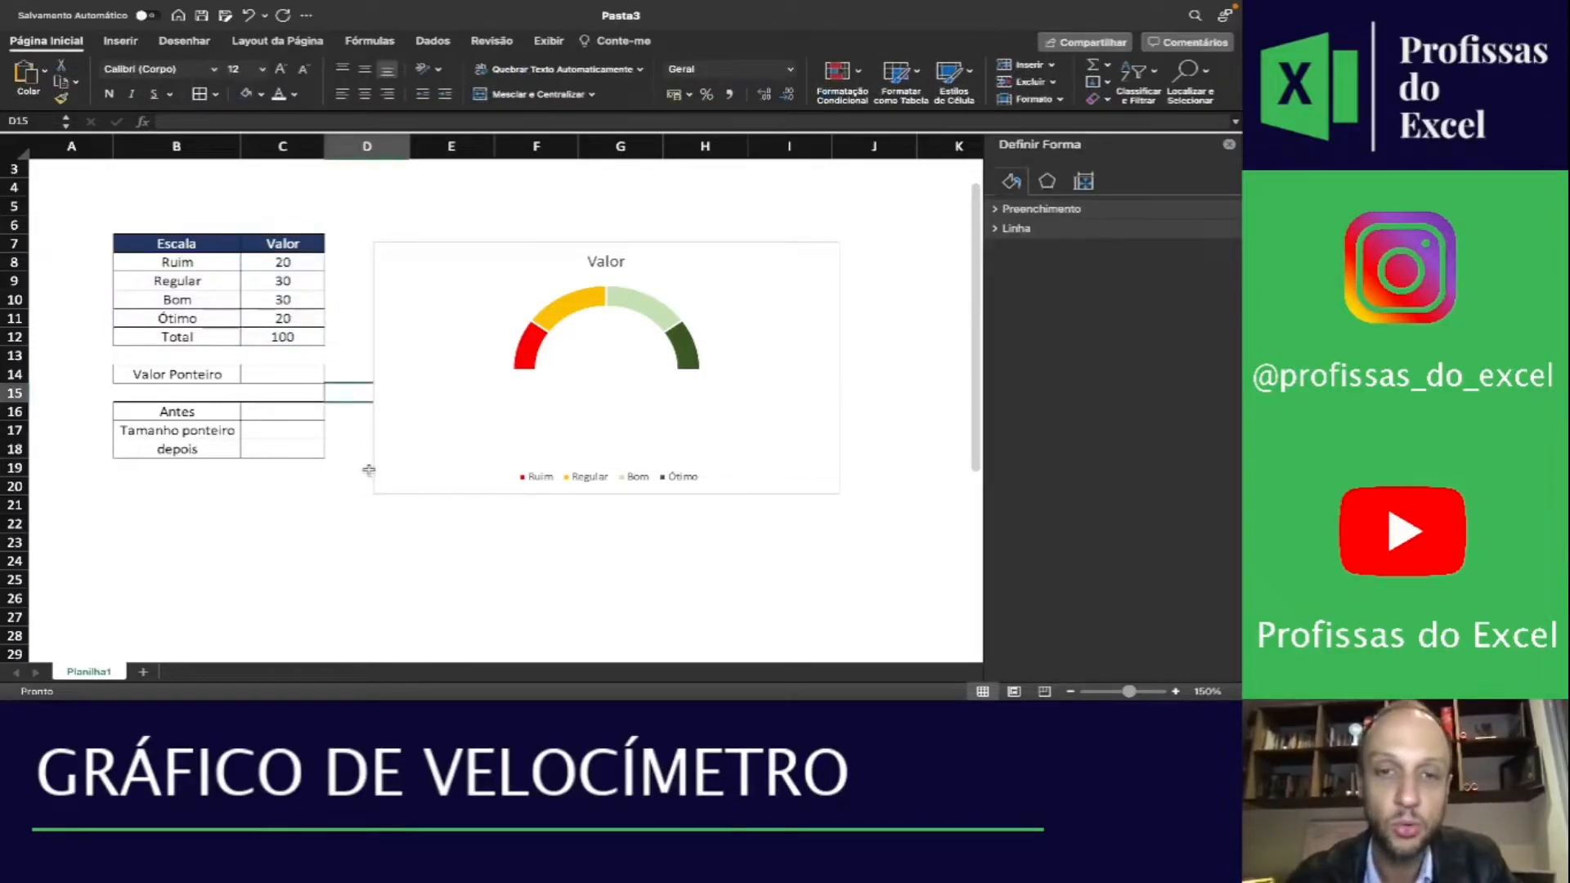
Change the chart title to VELOCÍMETRO
click(614, 260)
double_click(605, 260)
text(VELOCÍMETRO)
click(769, 326)
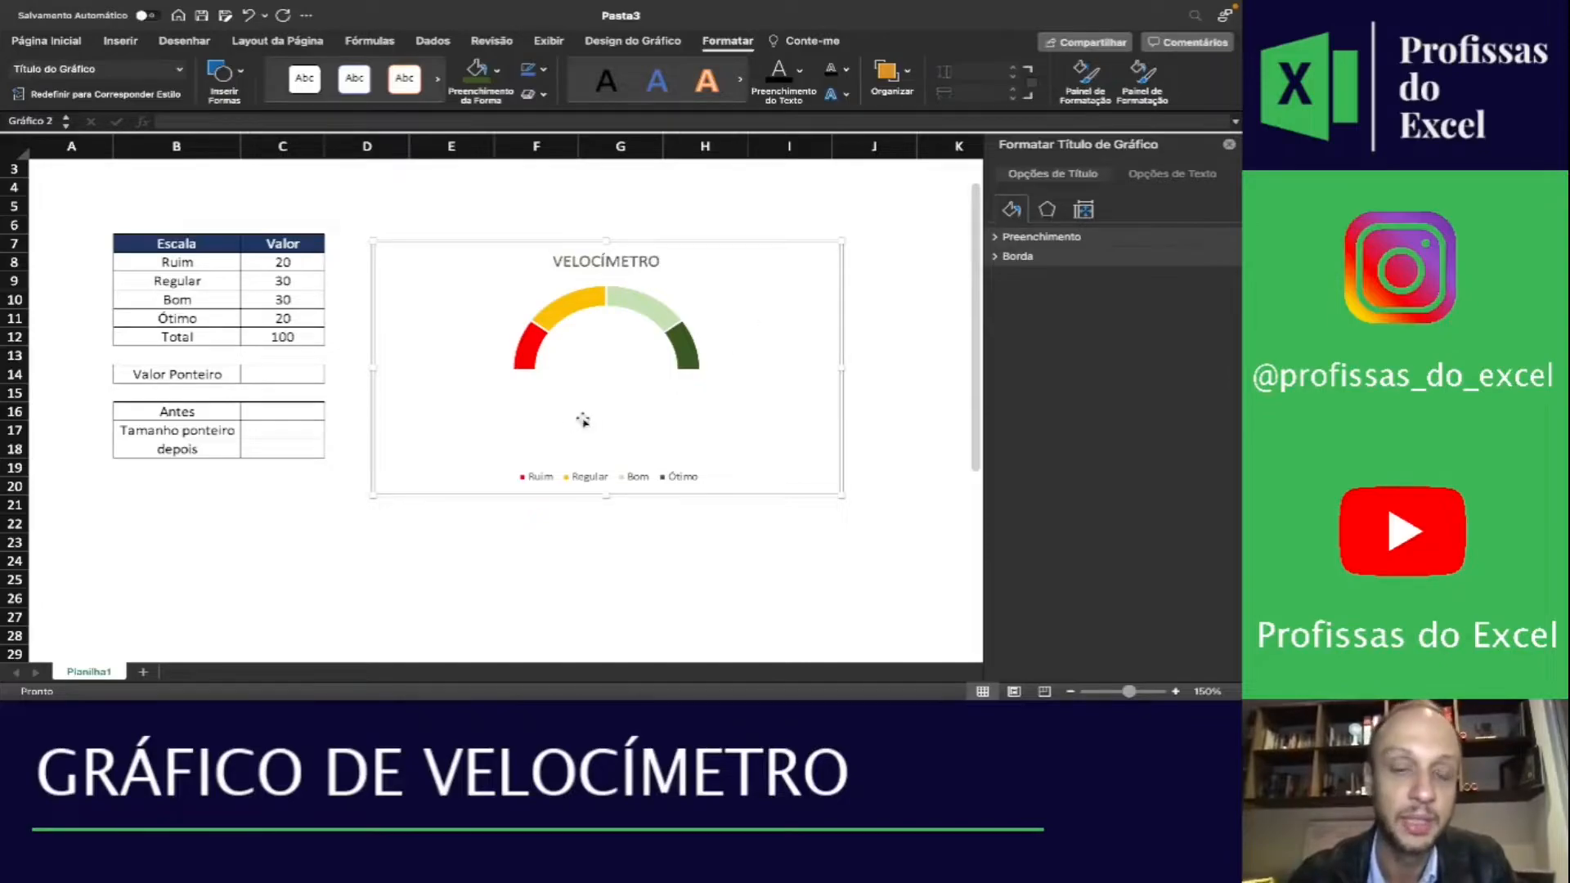
click(583, 419)
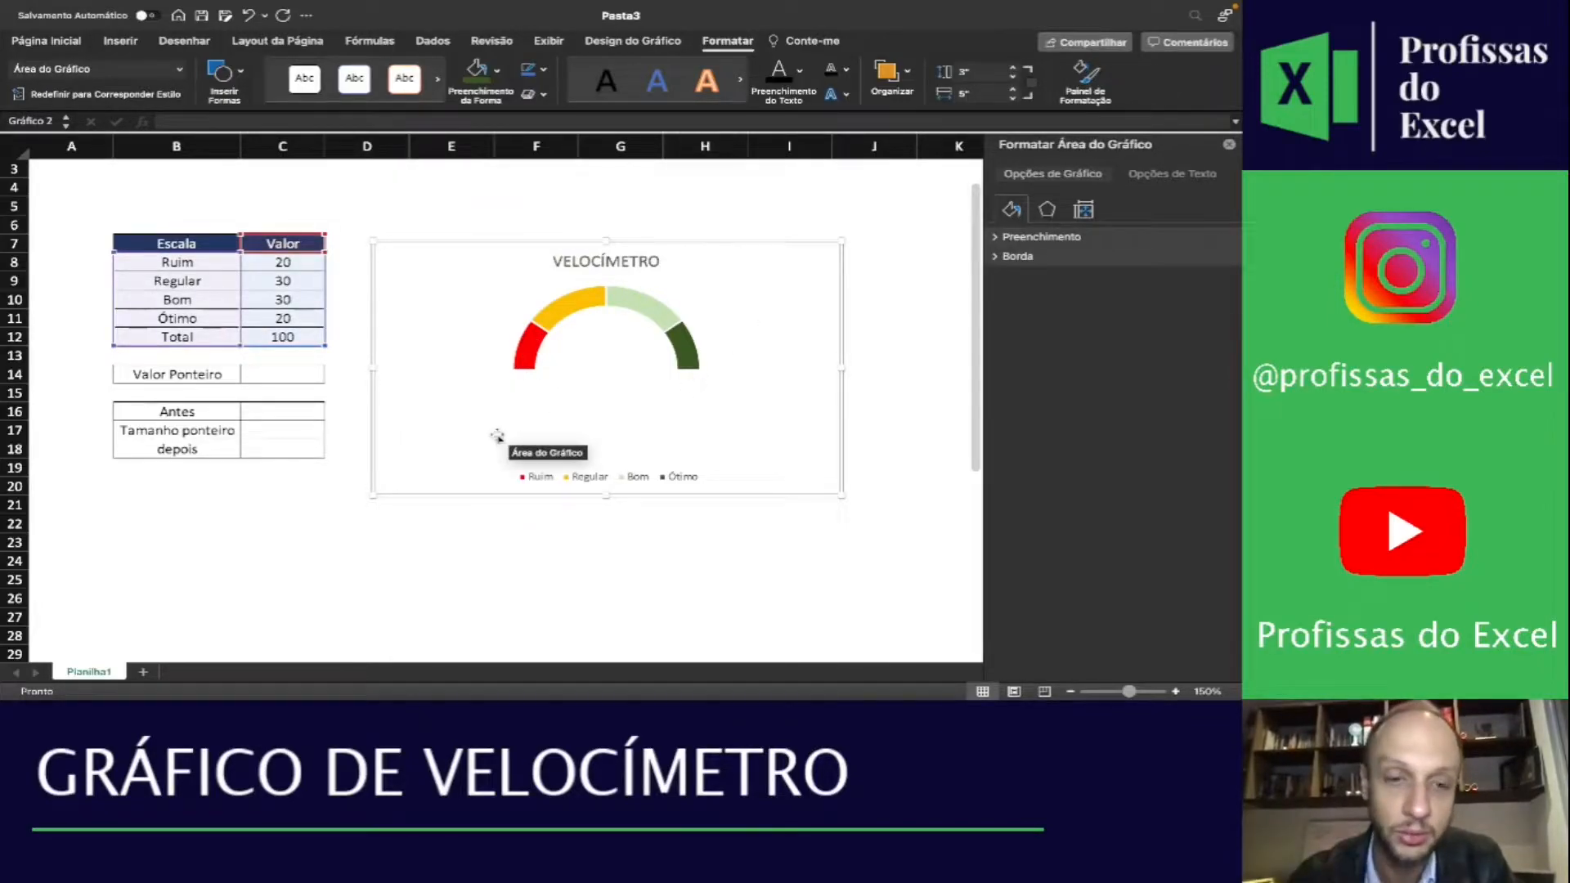
Enter 50 as the Valor Ponteiro in C14 and center it in the cell
click(309, 410)
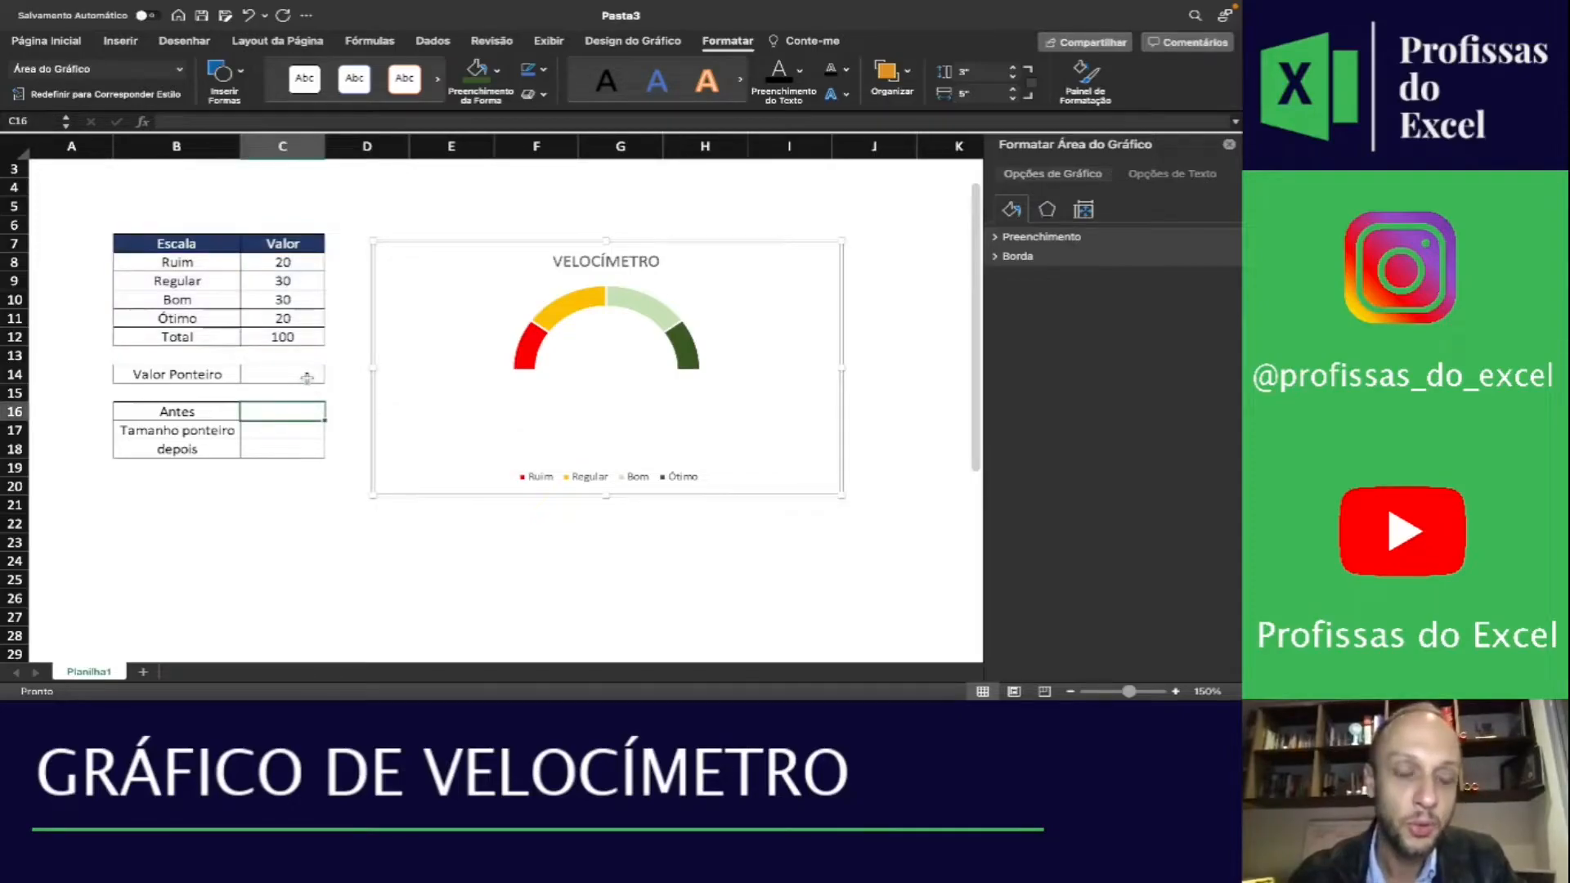
click(306, 377)
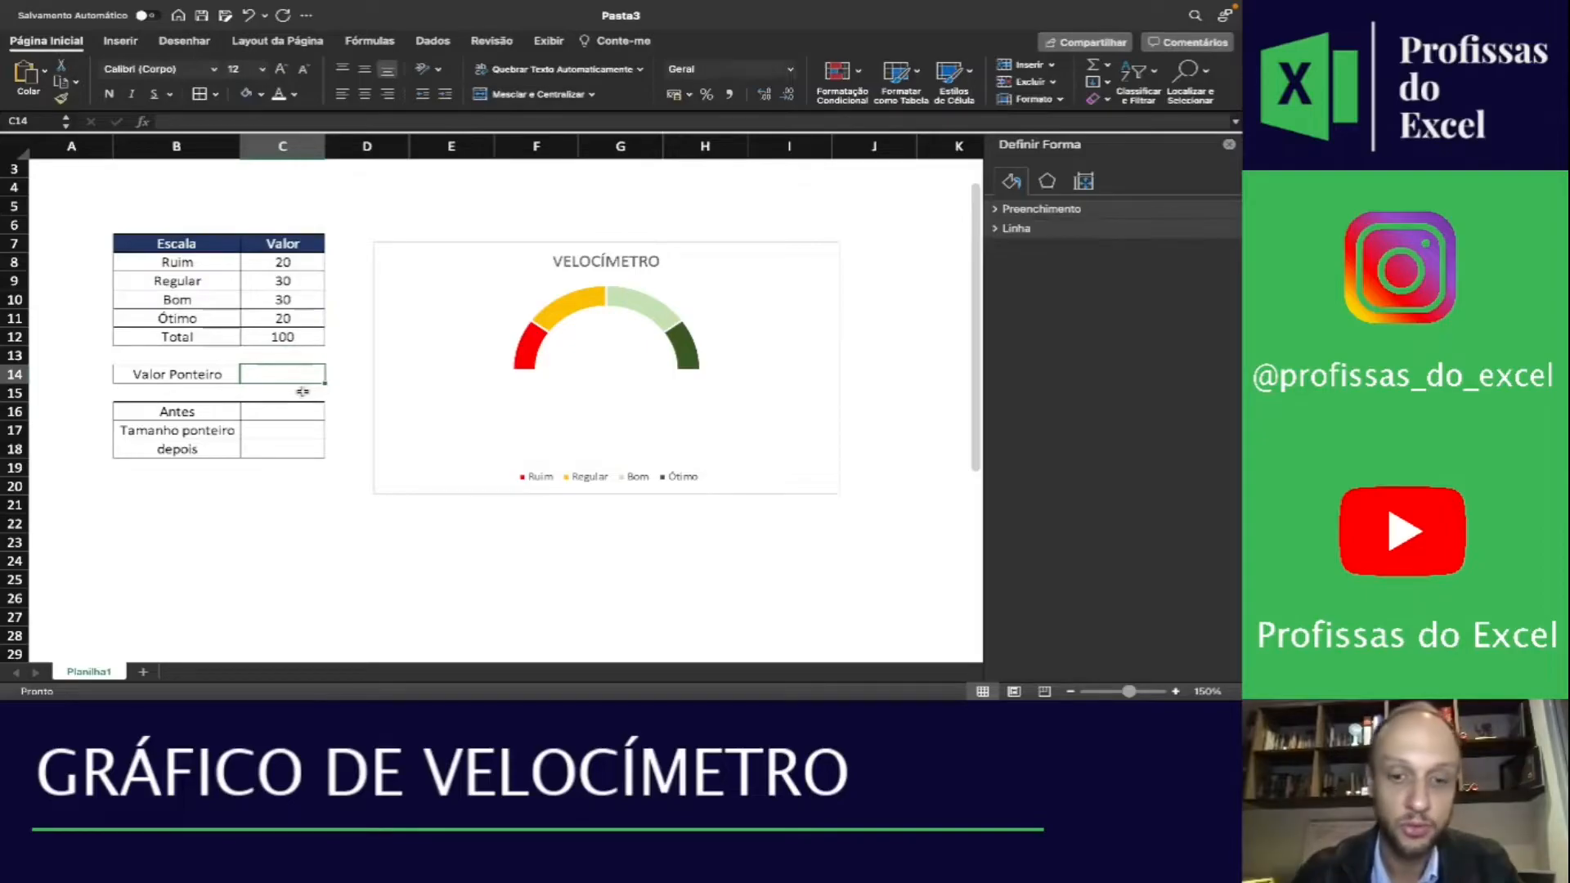
text(50)
key(Return)
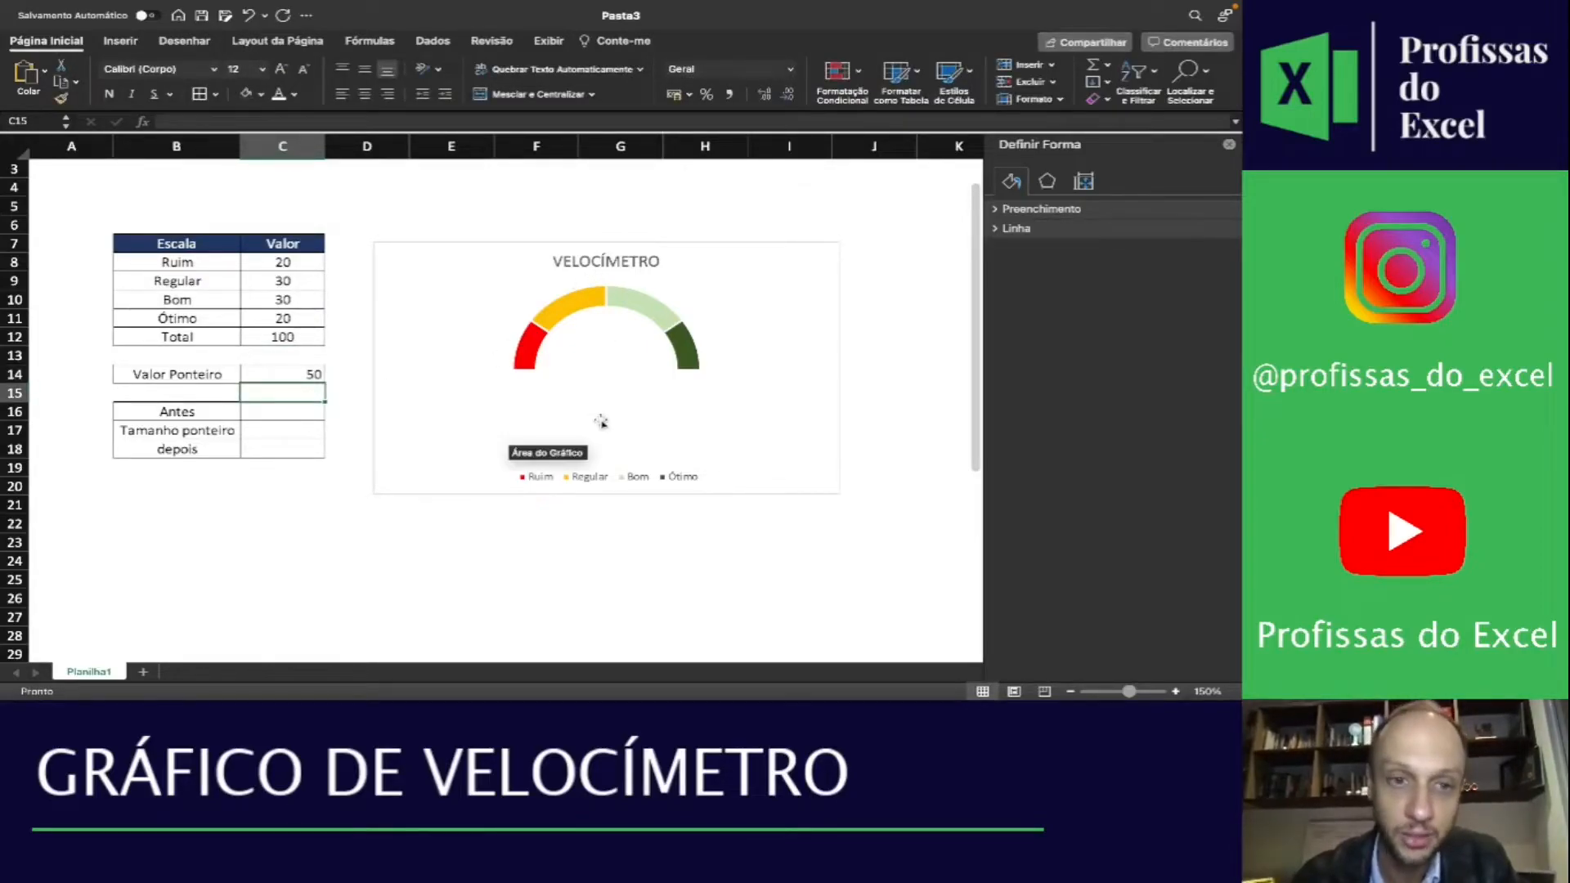
click(284, 374)
click(365, 93)
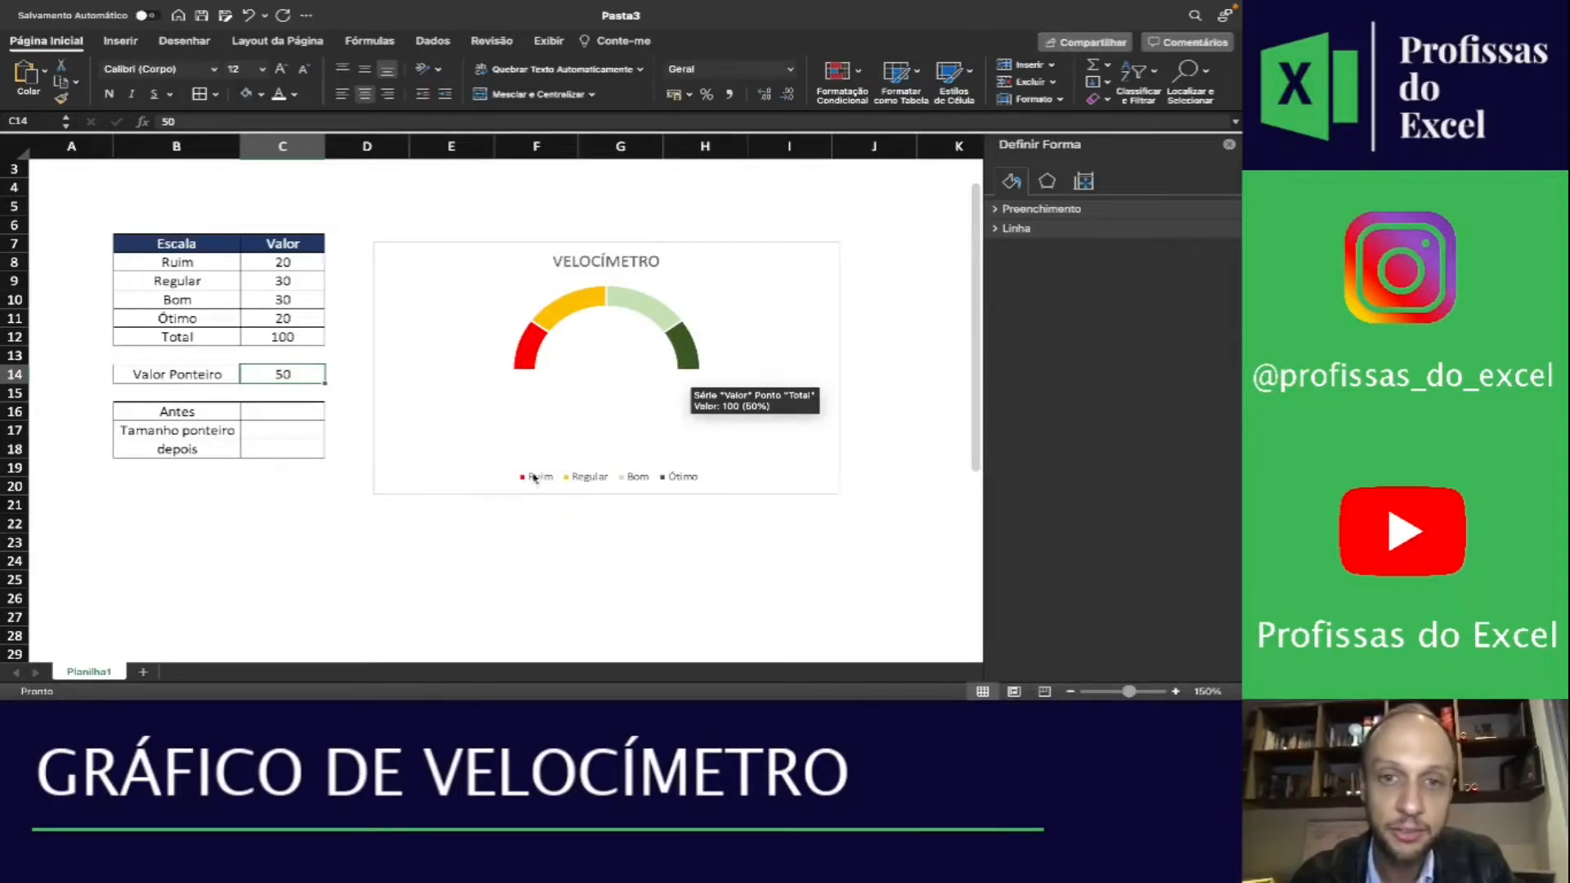
Enter 4 as the Tamanho ponteiro in C17
drag(278, 411, 288, 444)
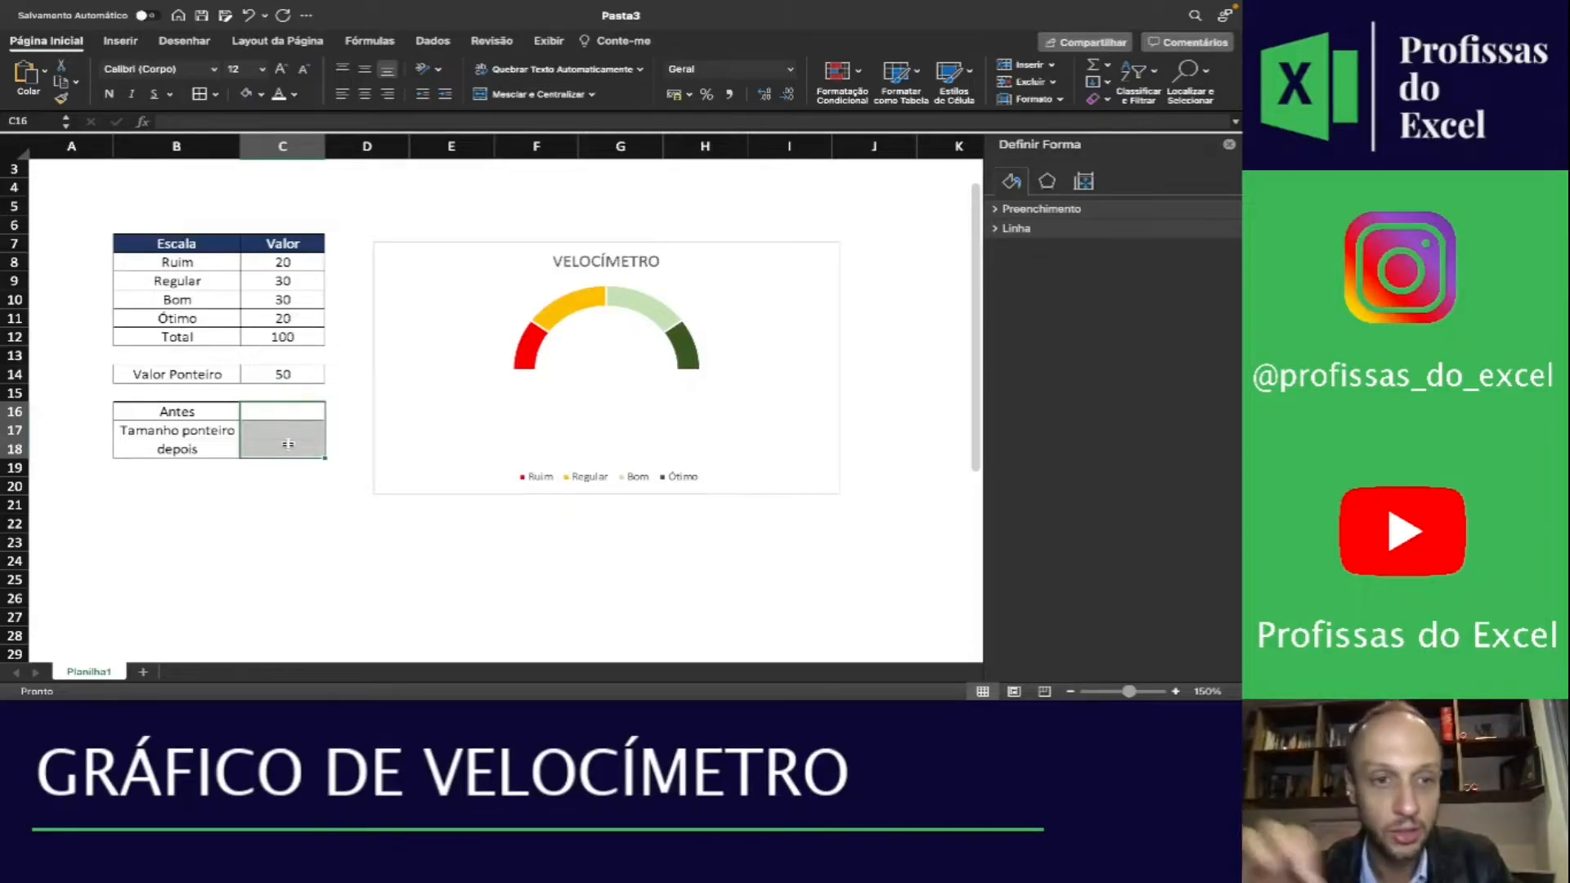
click(296, 430)
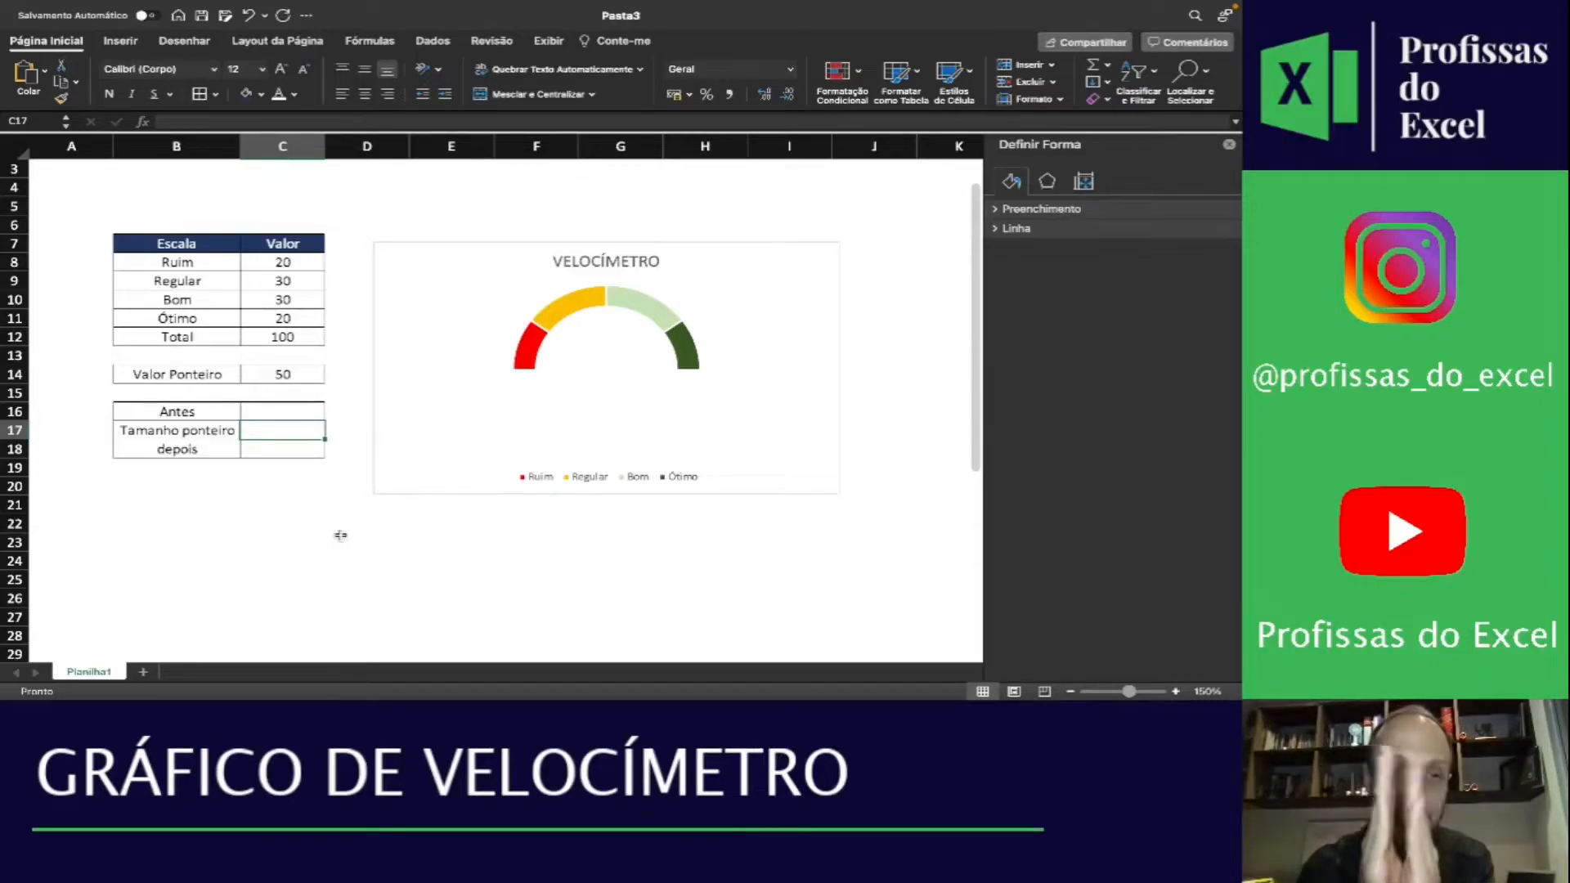
text(4)
key(Return)
Calculate the Antes value in C16 with the formula =C14-C17/2, subtracting half the pointer size from the pointer value
key(Up)
key(Up)
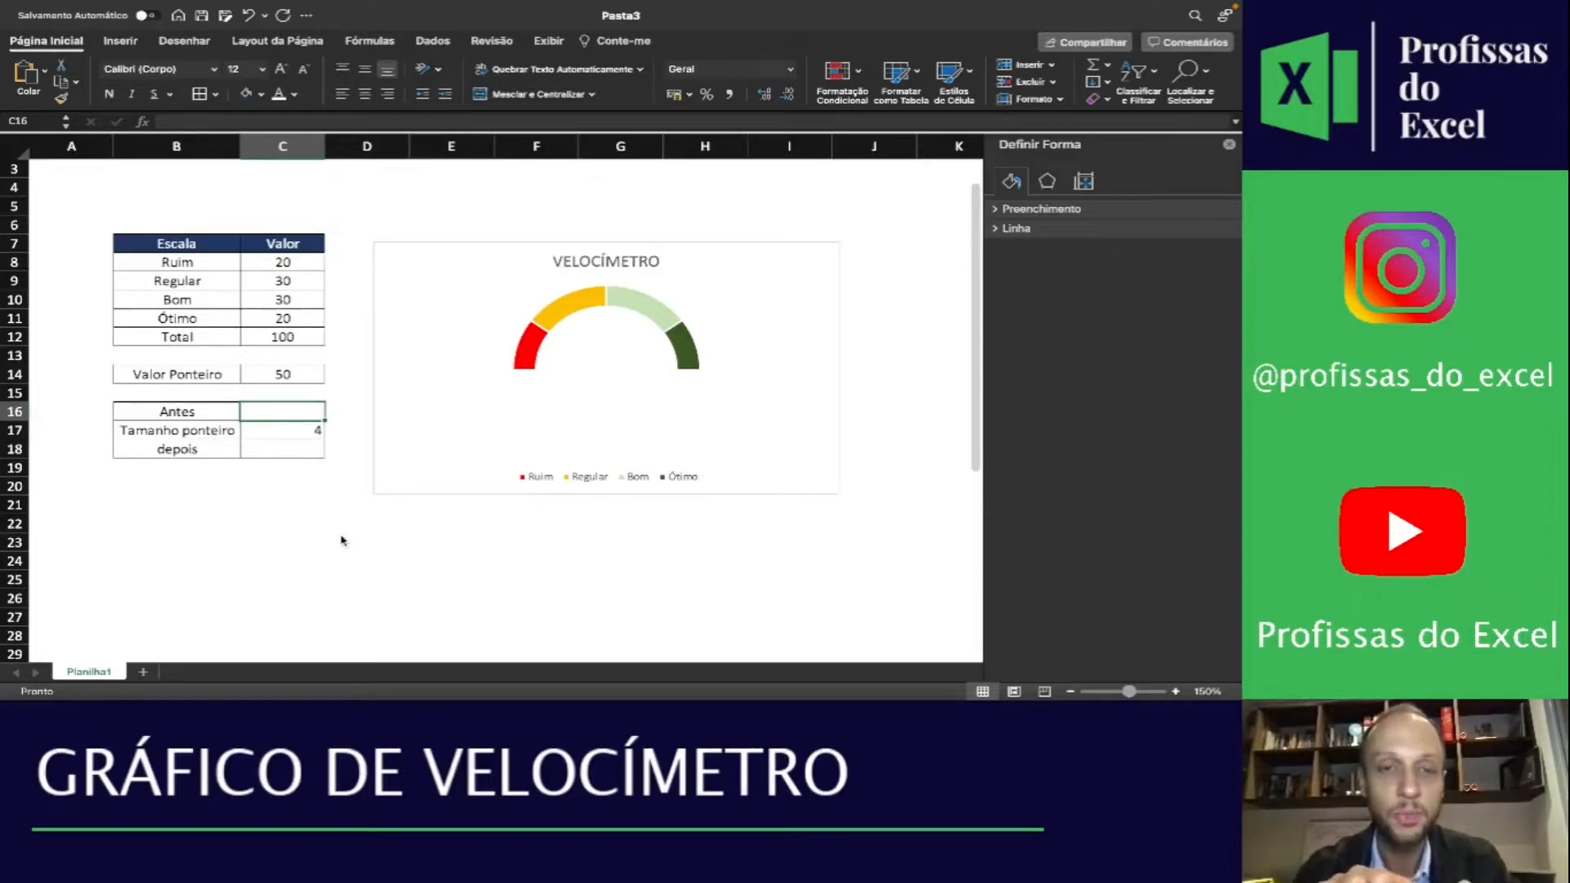
drag(298, 261, 304, 340)
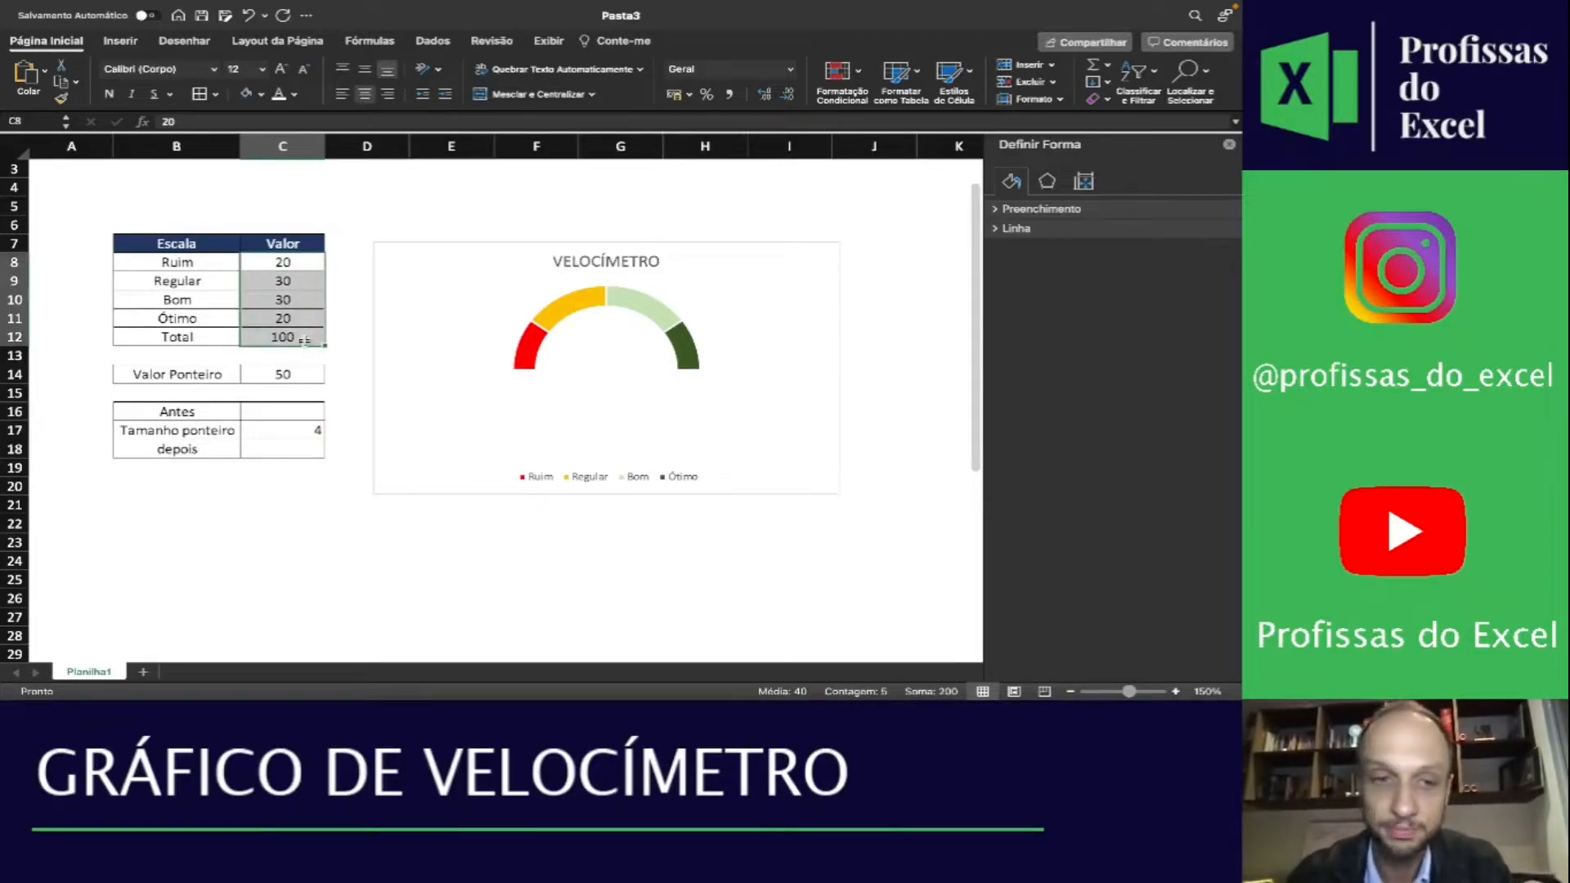
click(291, 409)
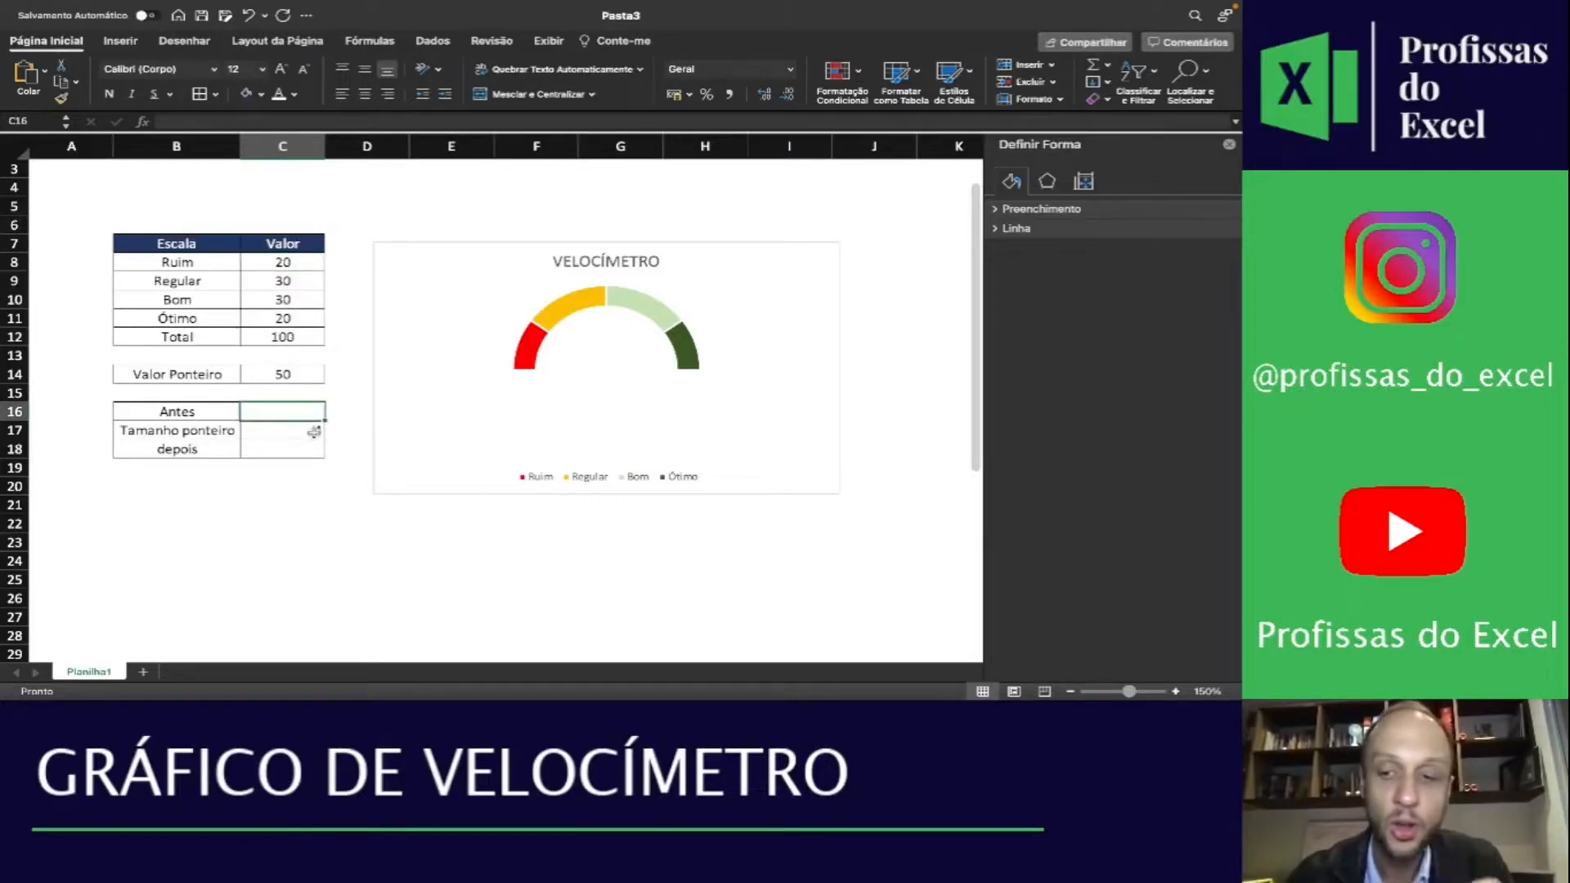
text(=)
key(Up)
key(Up)
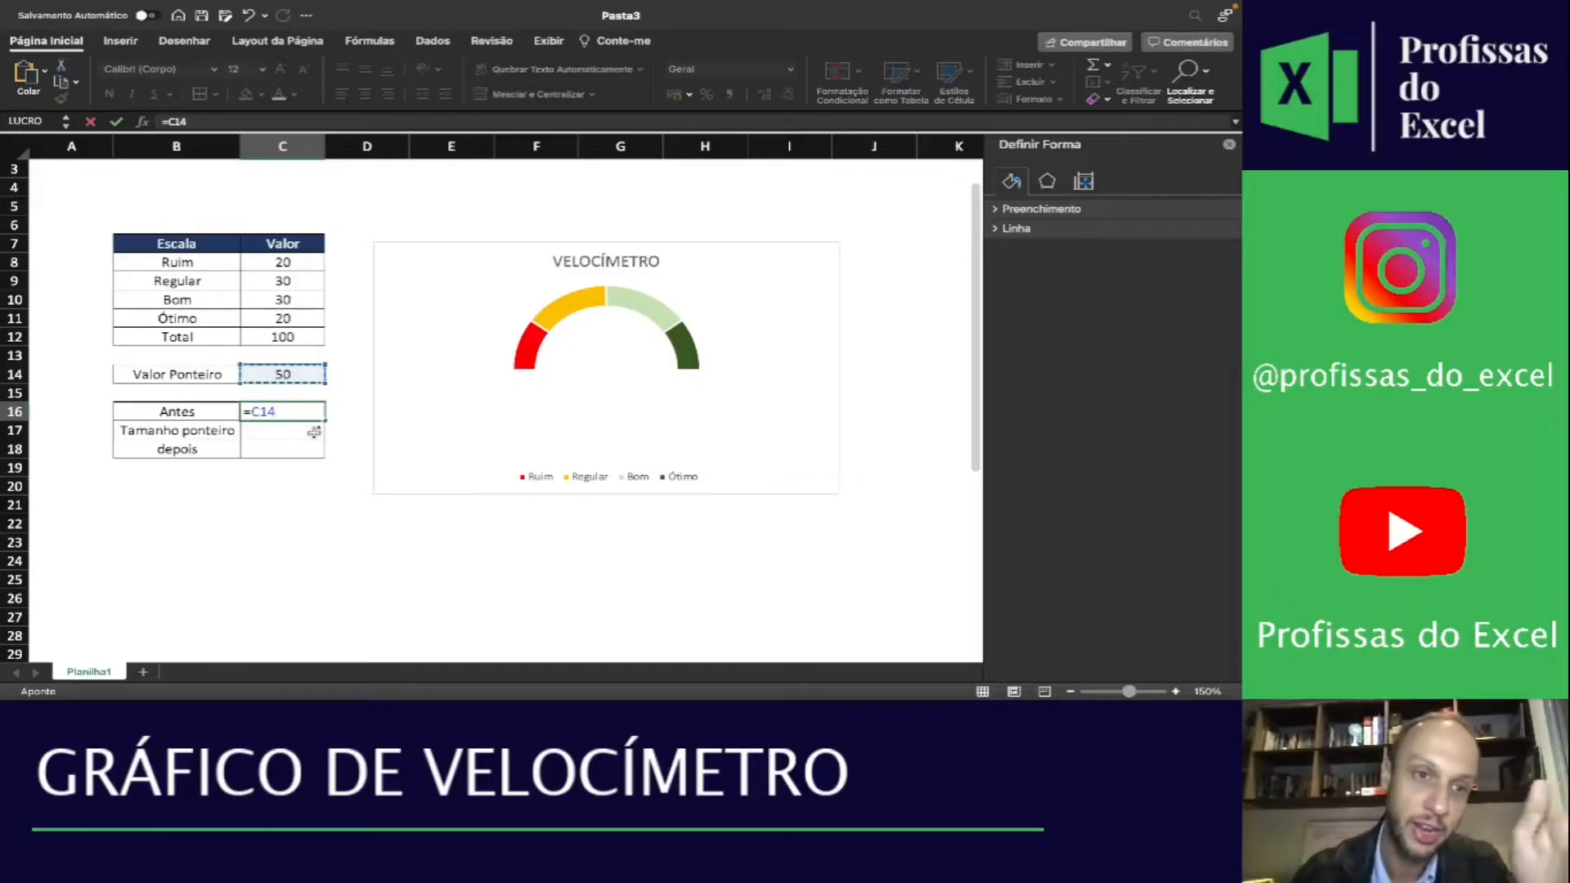
text(-)
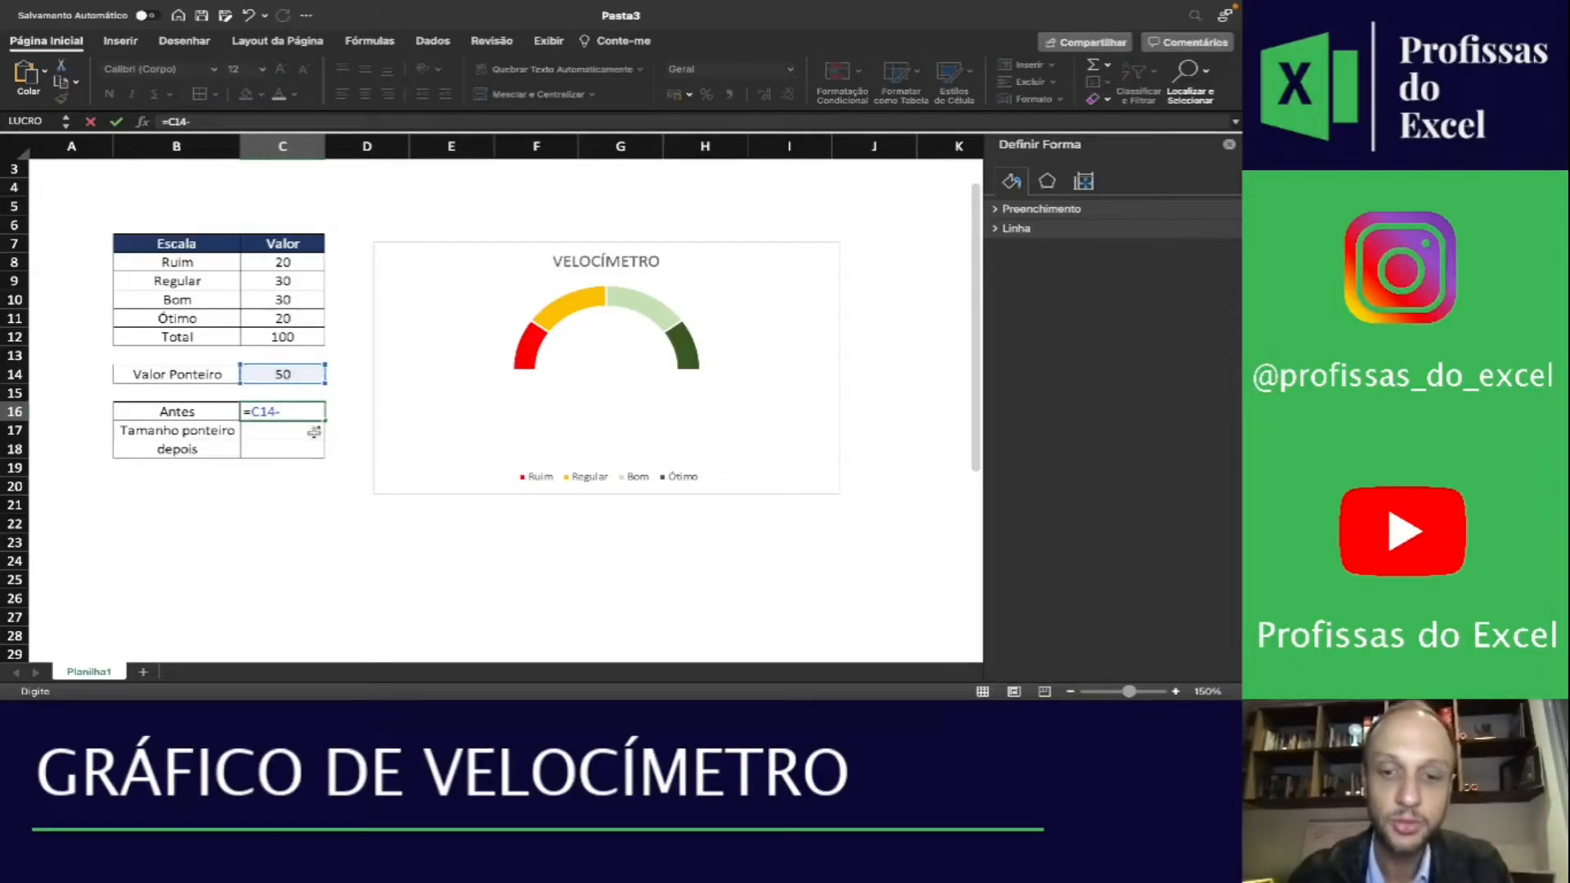
click(314, 432)
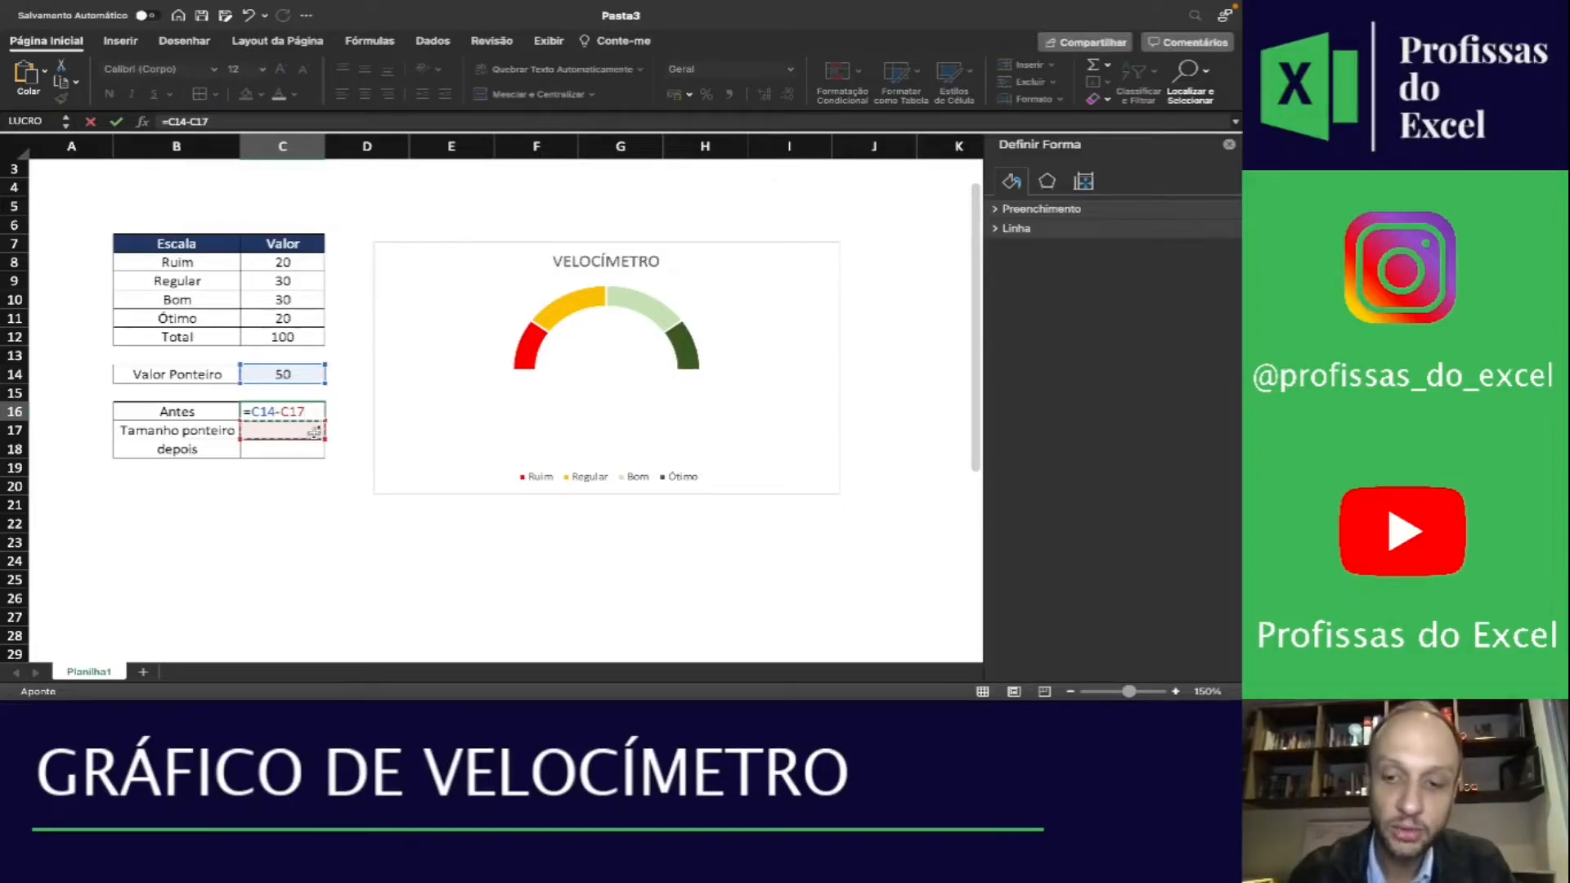
text(/2)
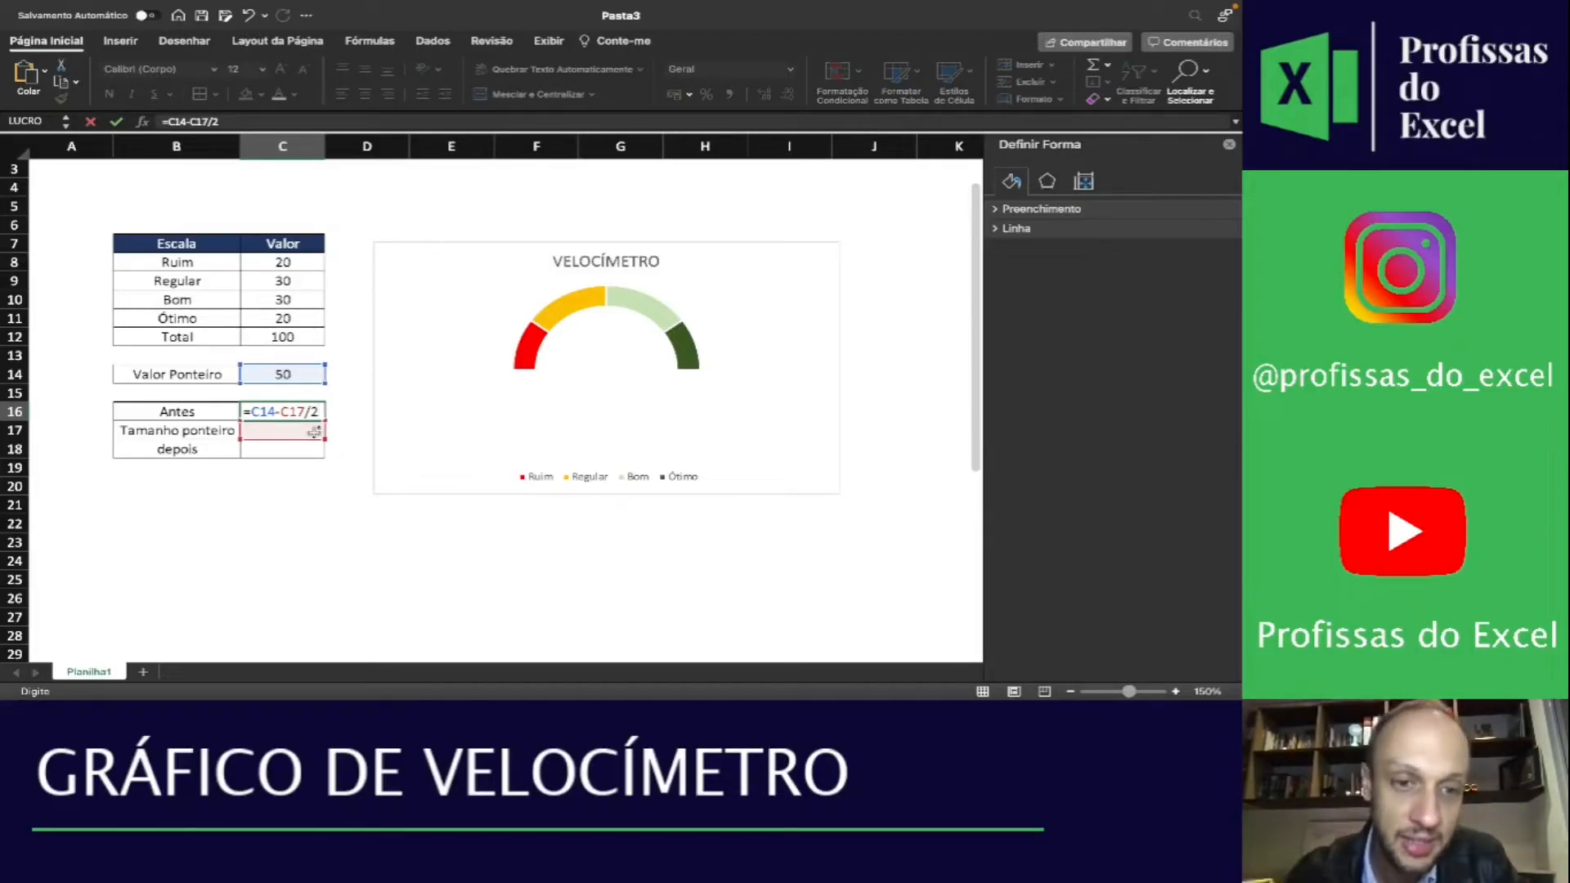
key(Return)
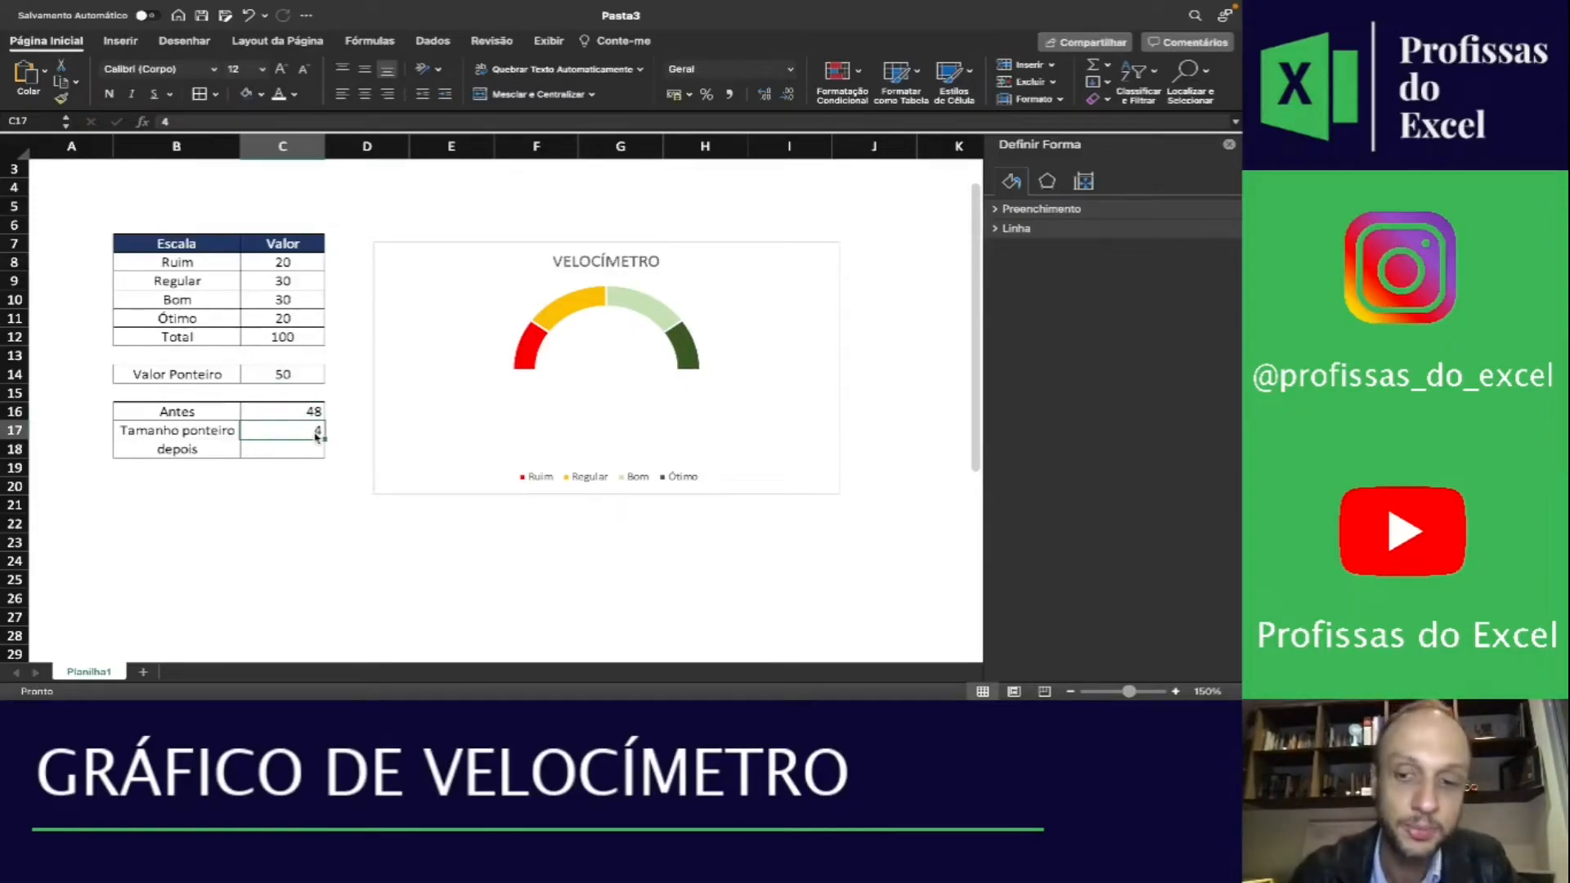
Enter the formula =SOMA(C8:C12) in the depois cell C18 to sum all scale values including Total
key(Return)
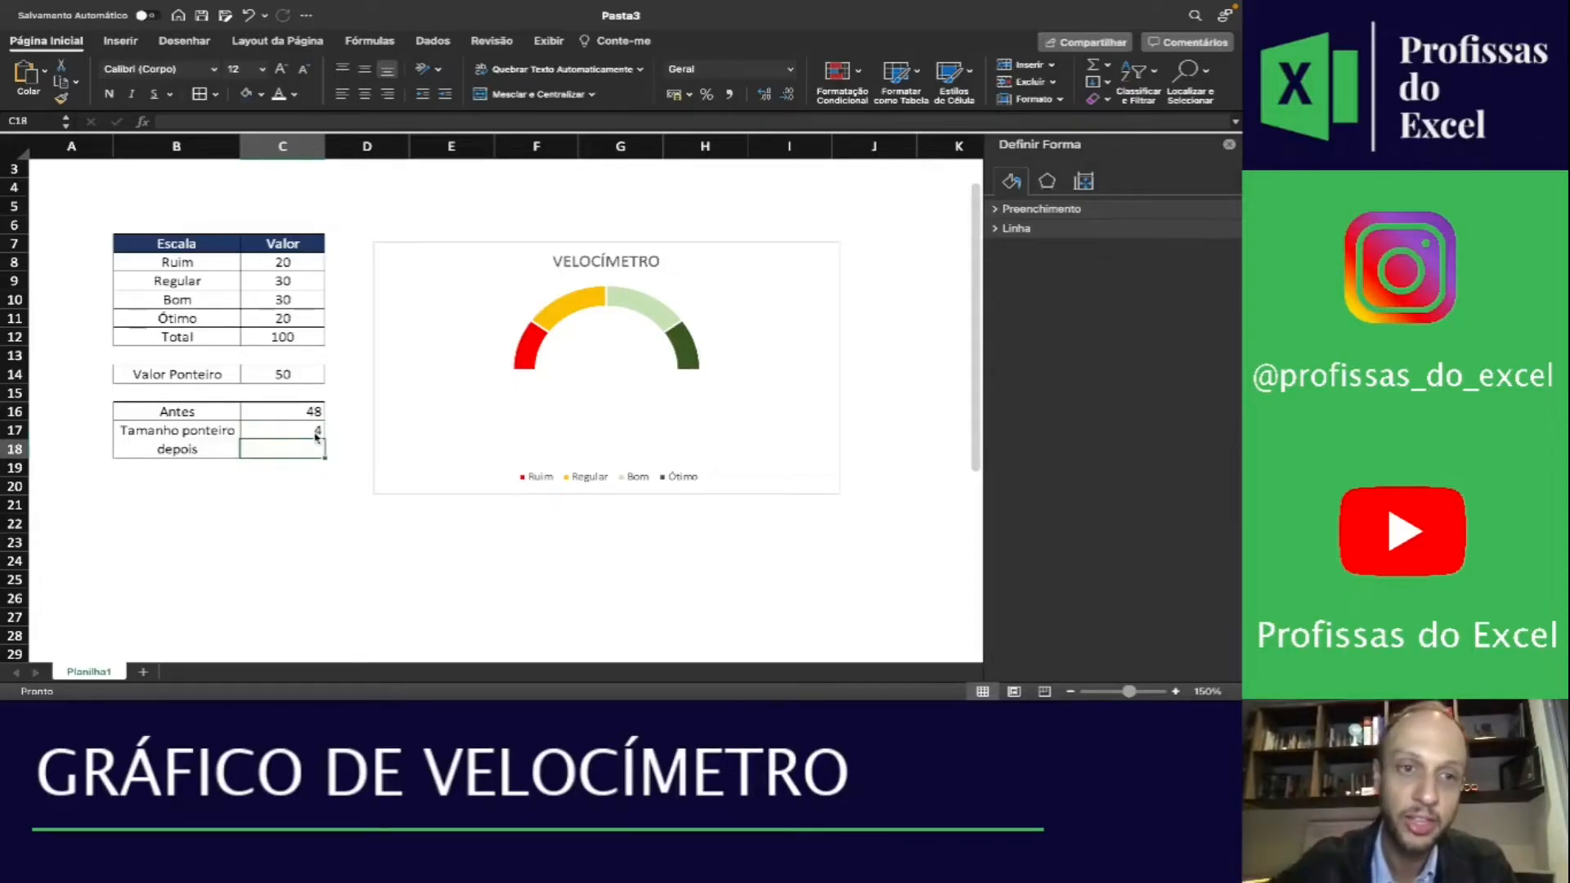
text(=SOMA()
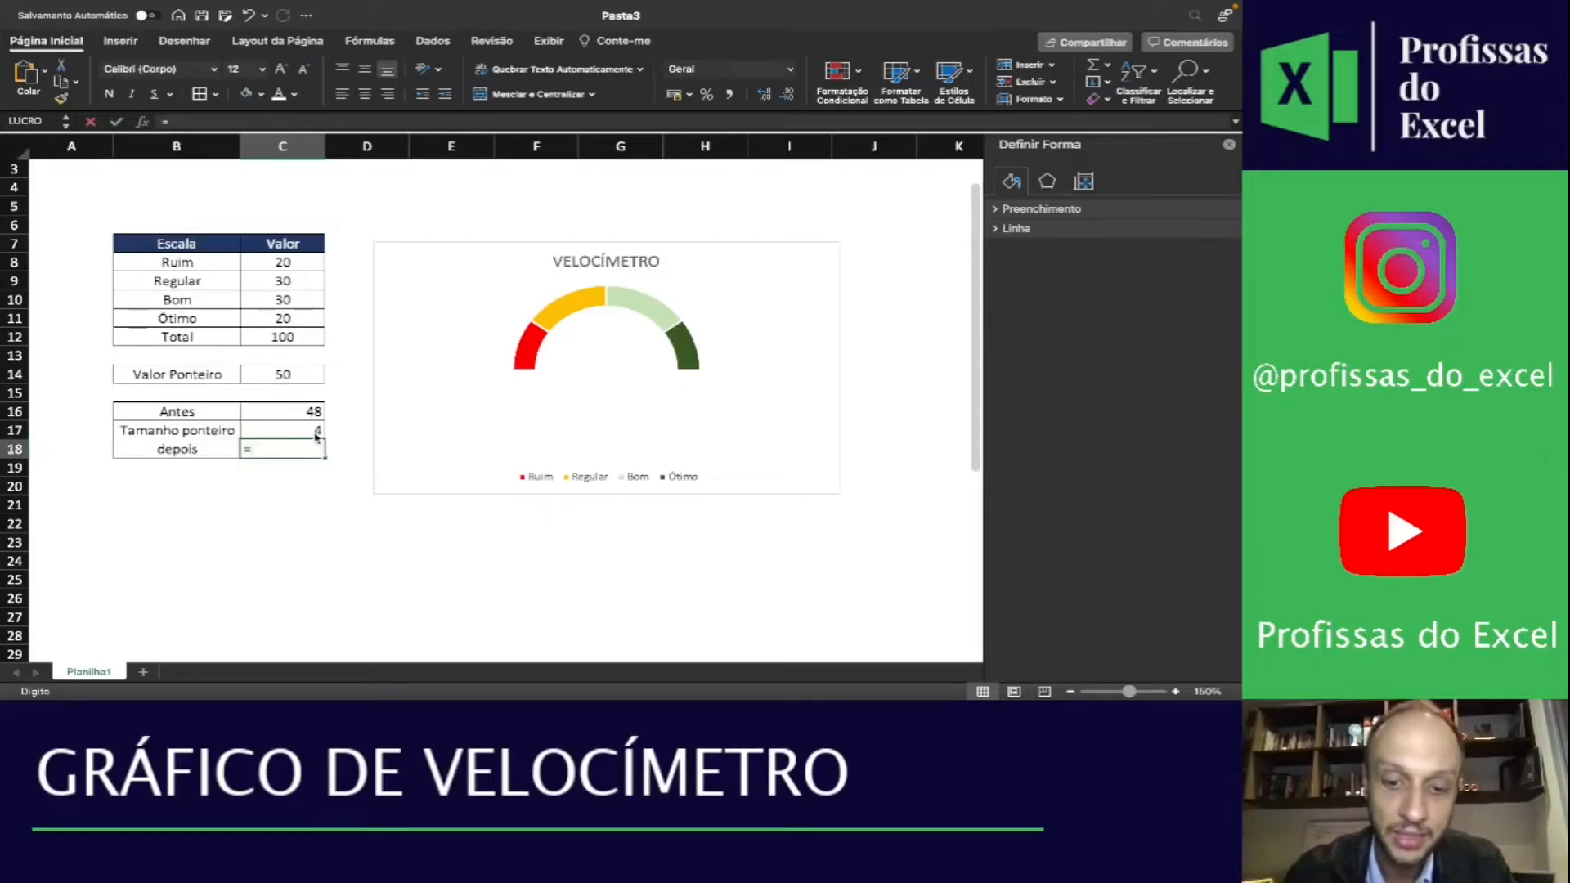
key(Up)
key(Up)
key(Up)
key(Up)
key(Up)
key(Up)
scroll(316, 438, up, 2)
key(Up)
key(Up)
key(Up)
key(Up)
key(Up)
key(Up)
key(shift+Up)
key(shift+Up)
key(shift+Up)
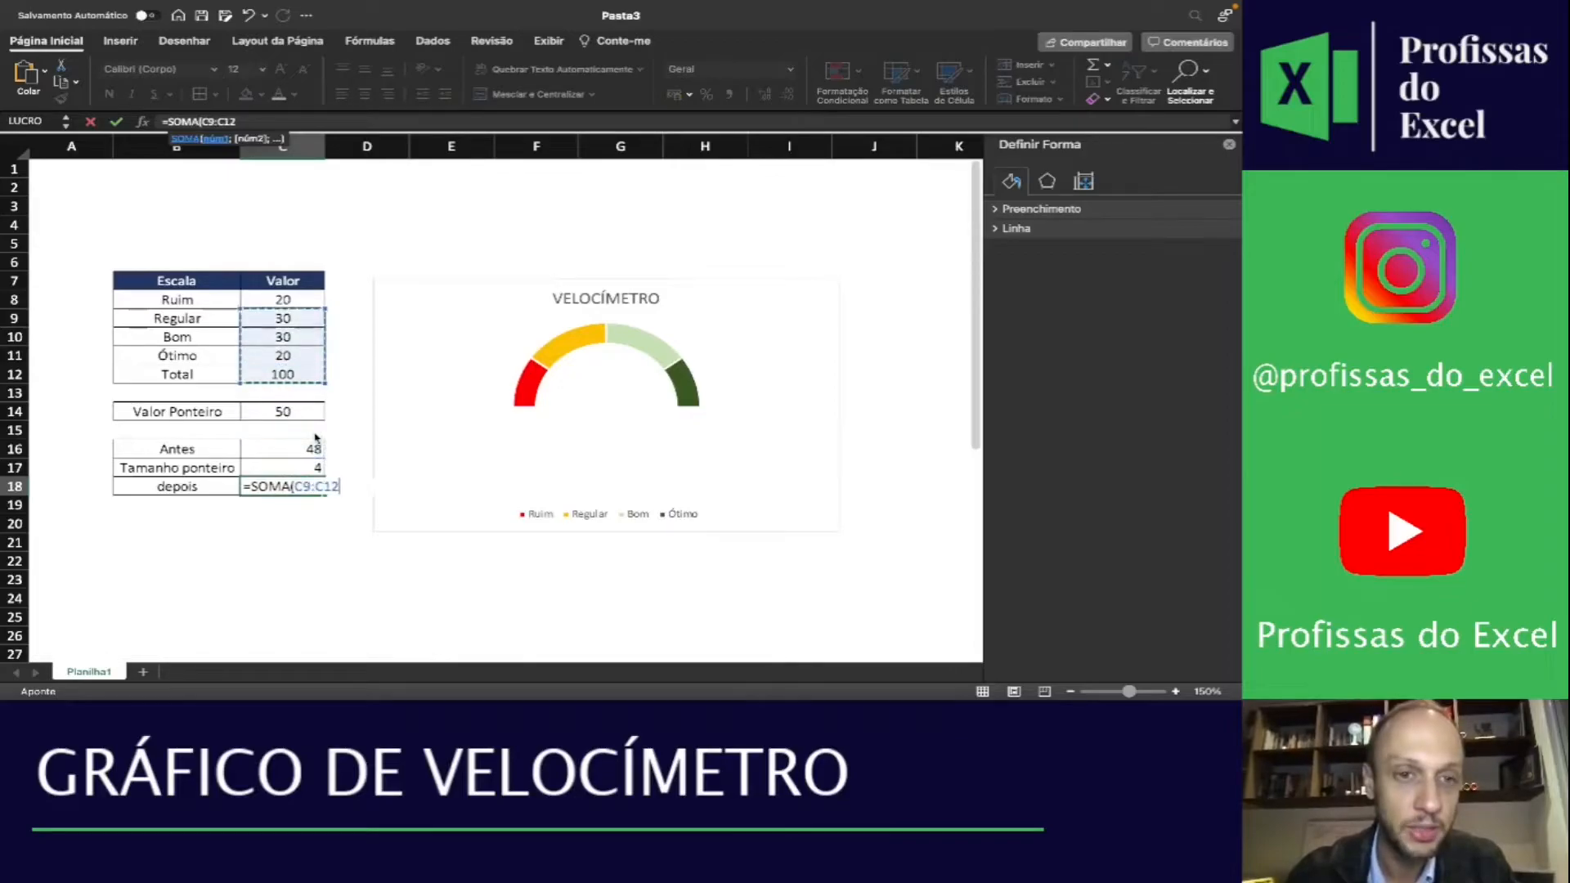
key(shift+Up)
text())
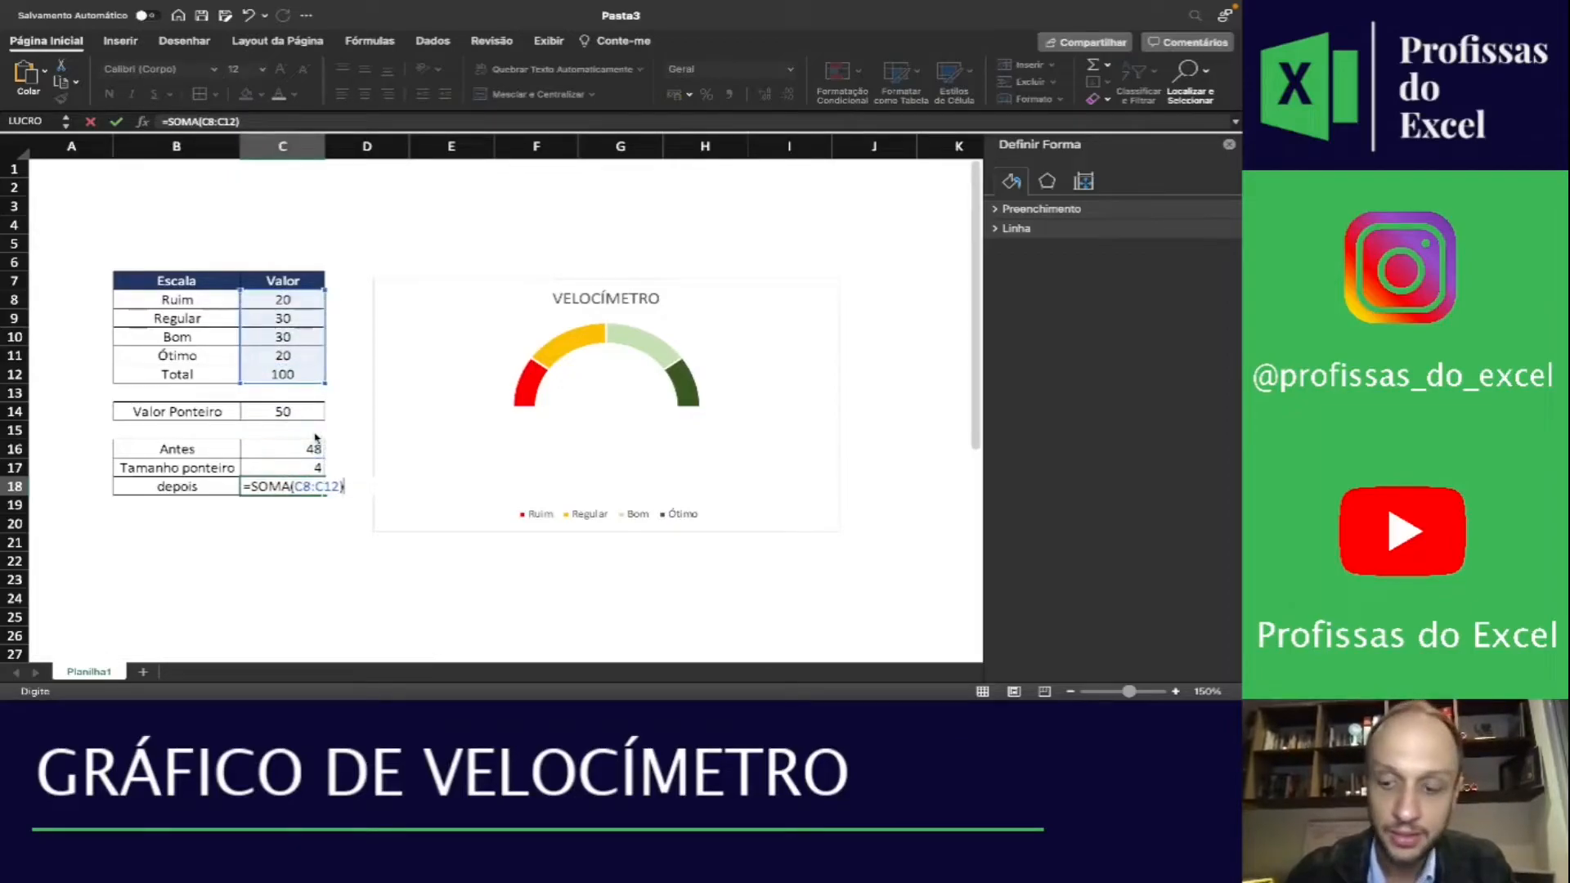
key(Return)
Extend the depois formula in C18 to =SOMA(C8:C12)-C17-C16, subtracting the pointer size and the Antes value
key(Up)
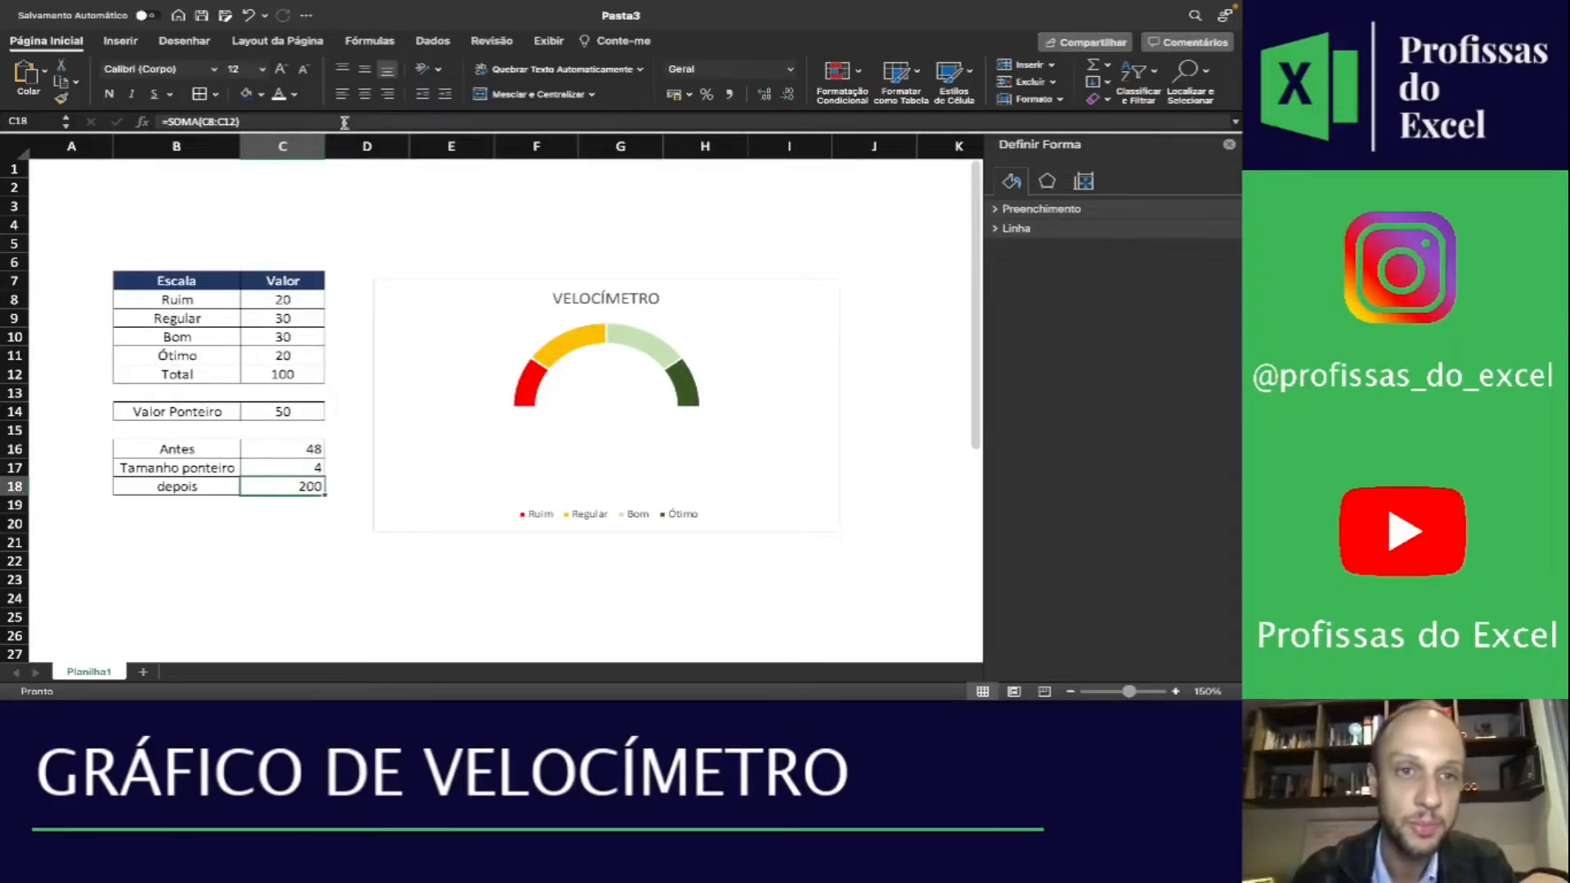
key(F2)
text(-)
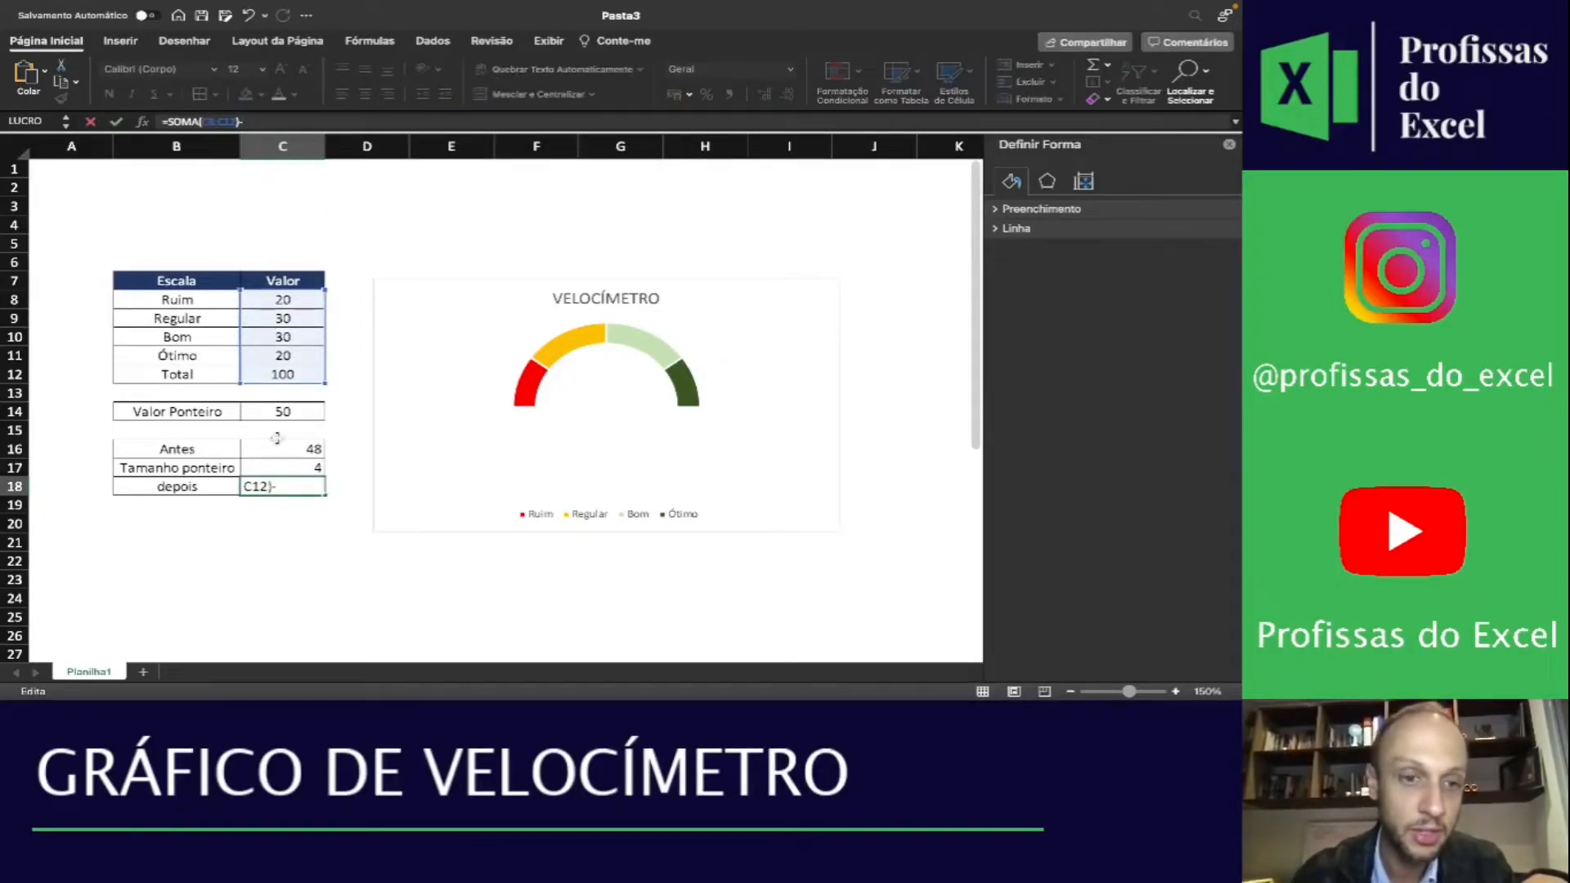
click(286, 467)
text(-)
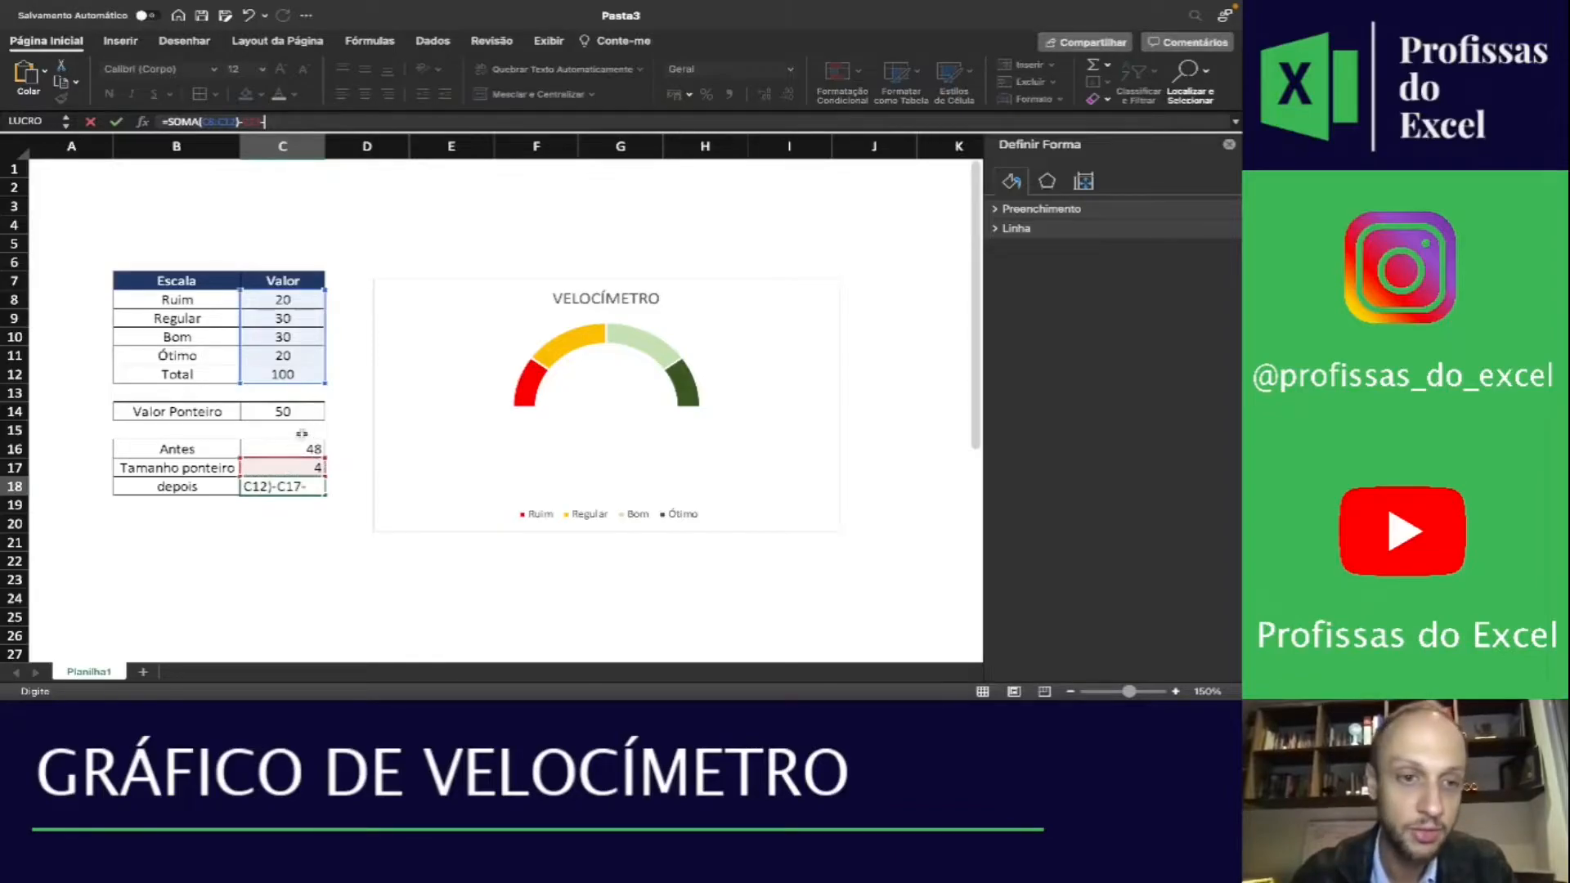
click(305, 446)
key(Return)
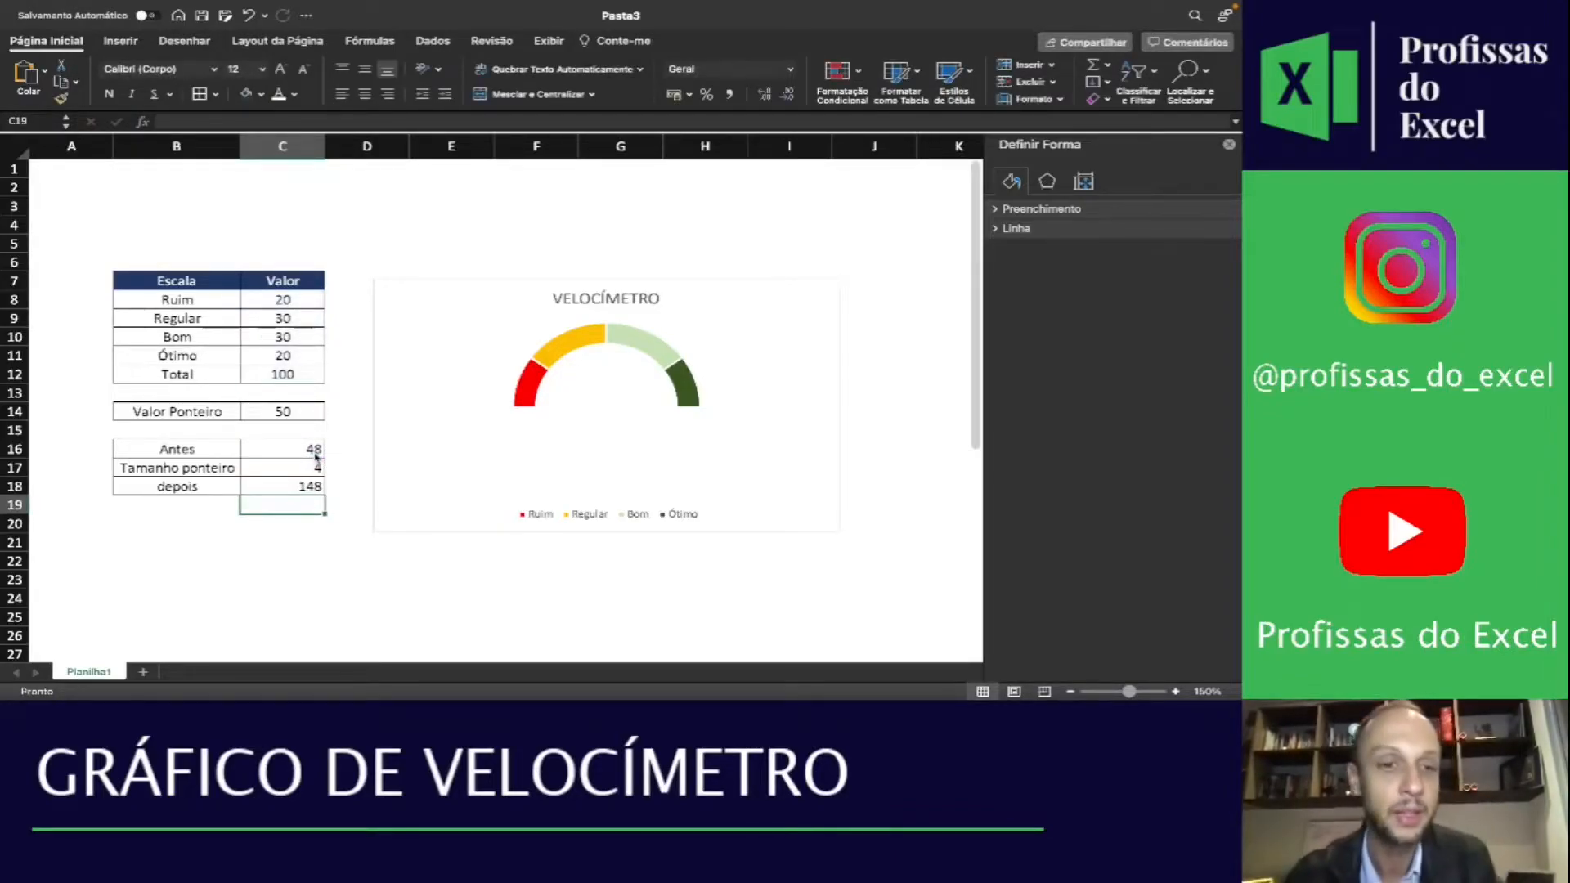
Add a second data series named PONTEIRO to the VELOCÍMETRO chart's data source
drag(300, 448, 309, 489)
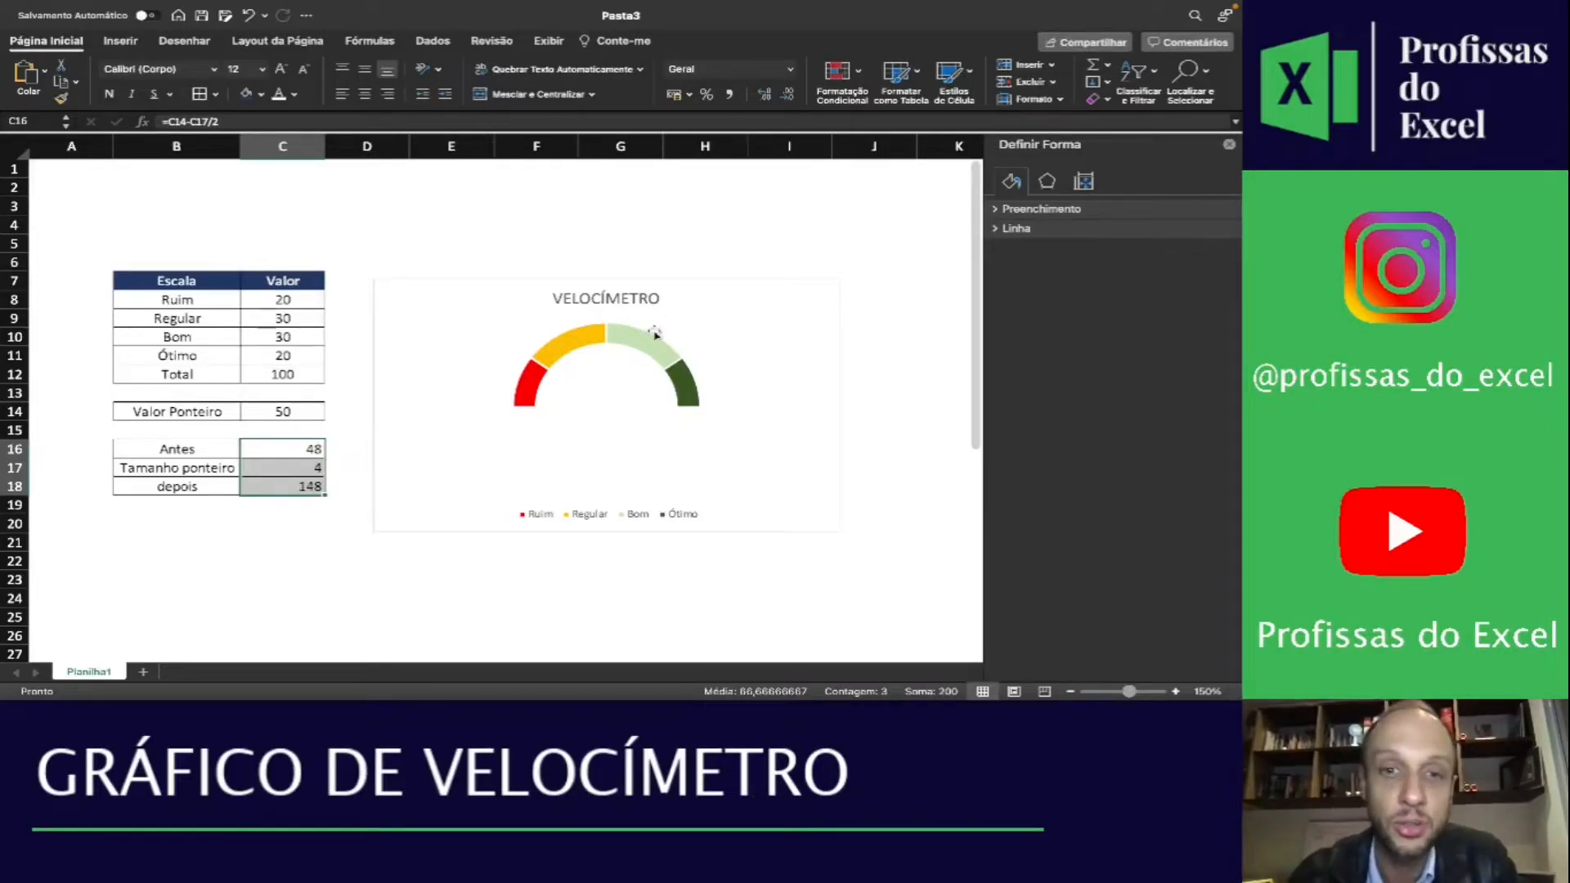
click(642, 397)
click(611, 399)
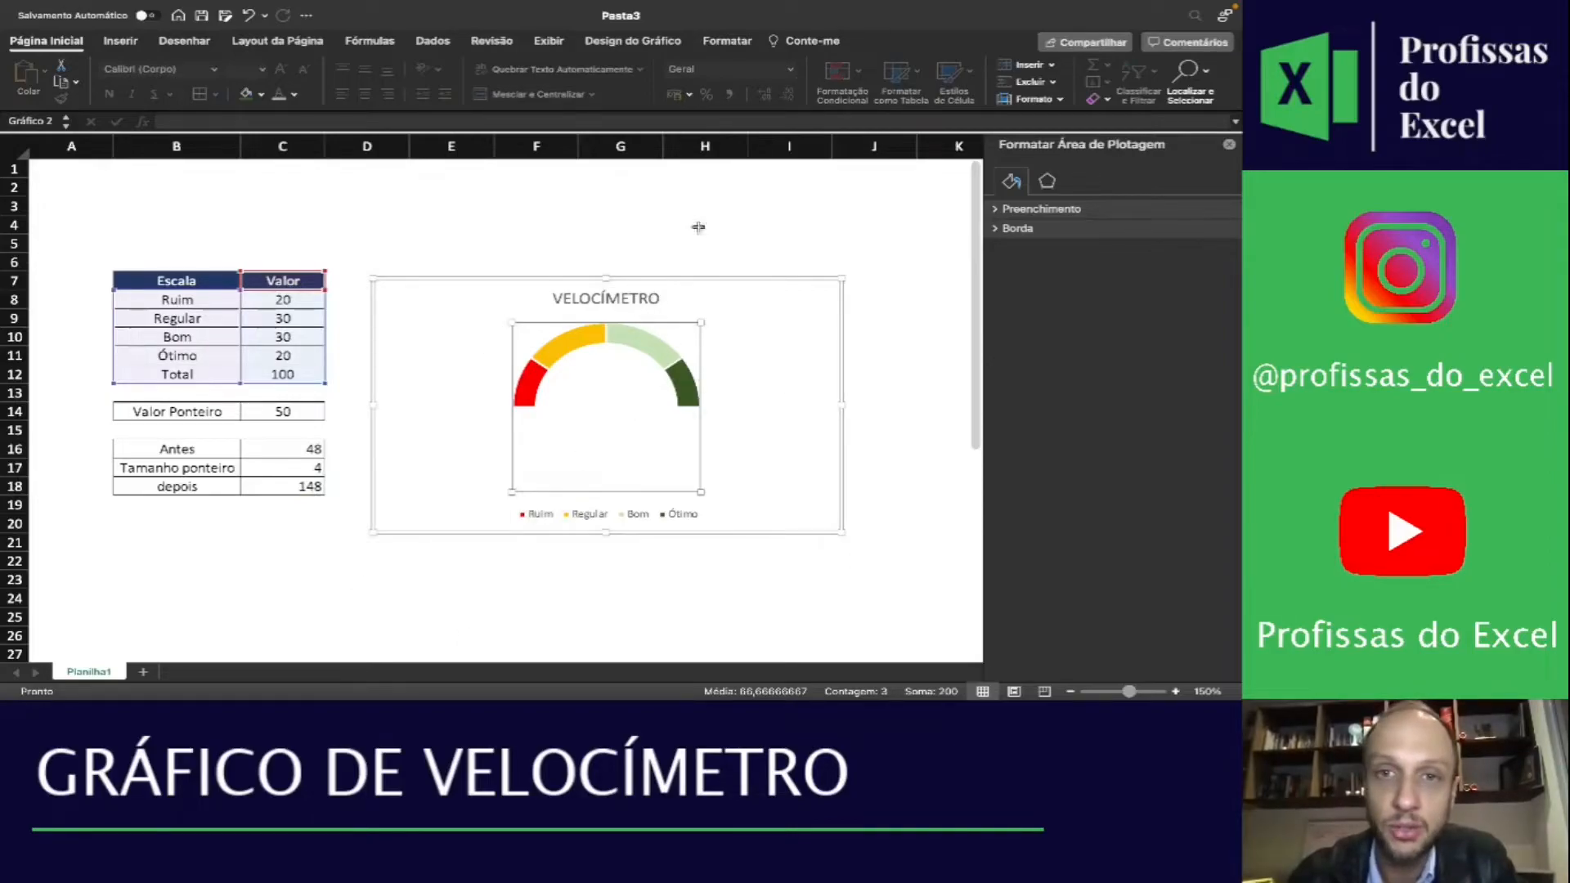
right_click(611, 394)
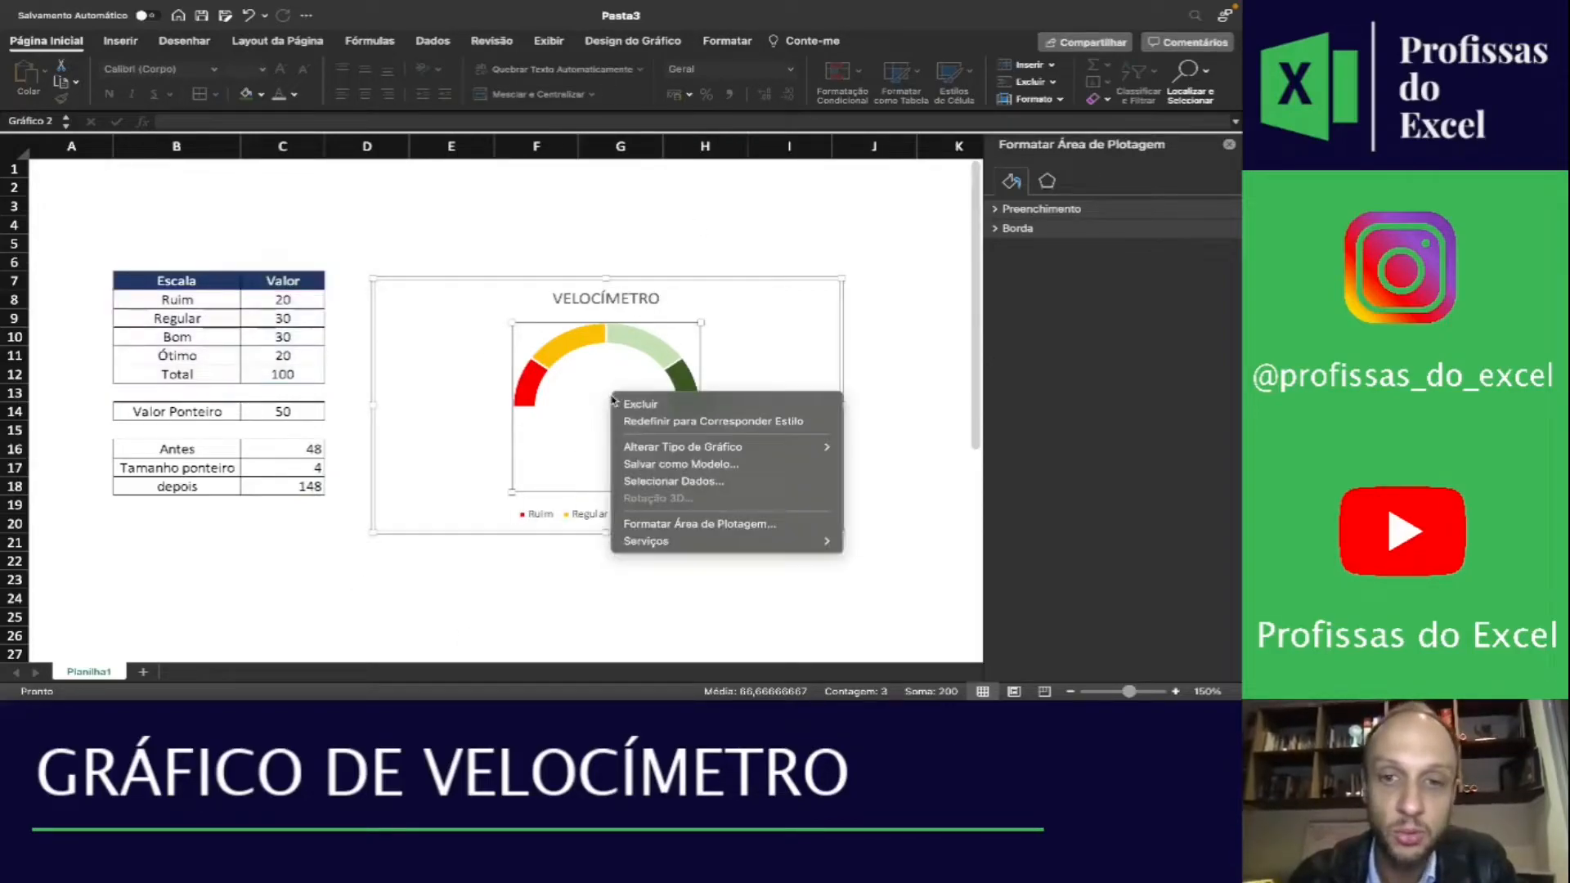
click(722, 484)
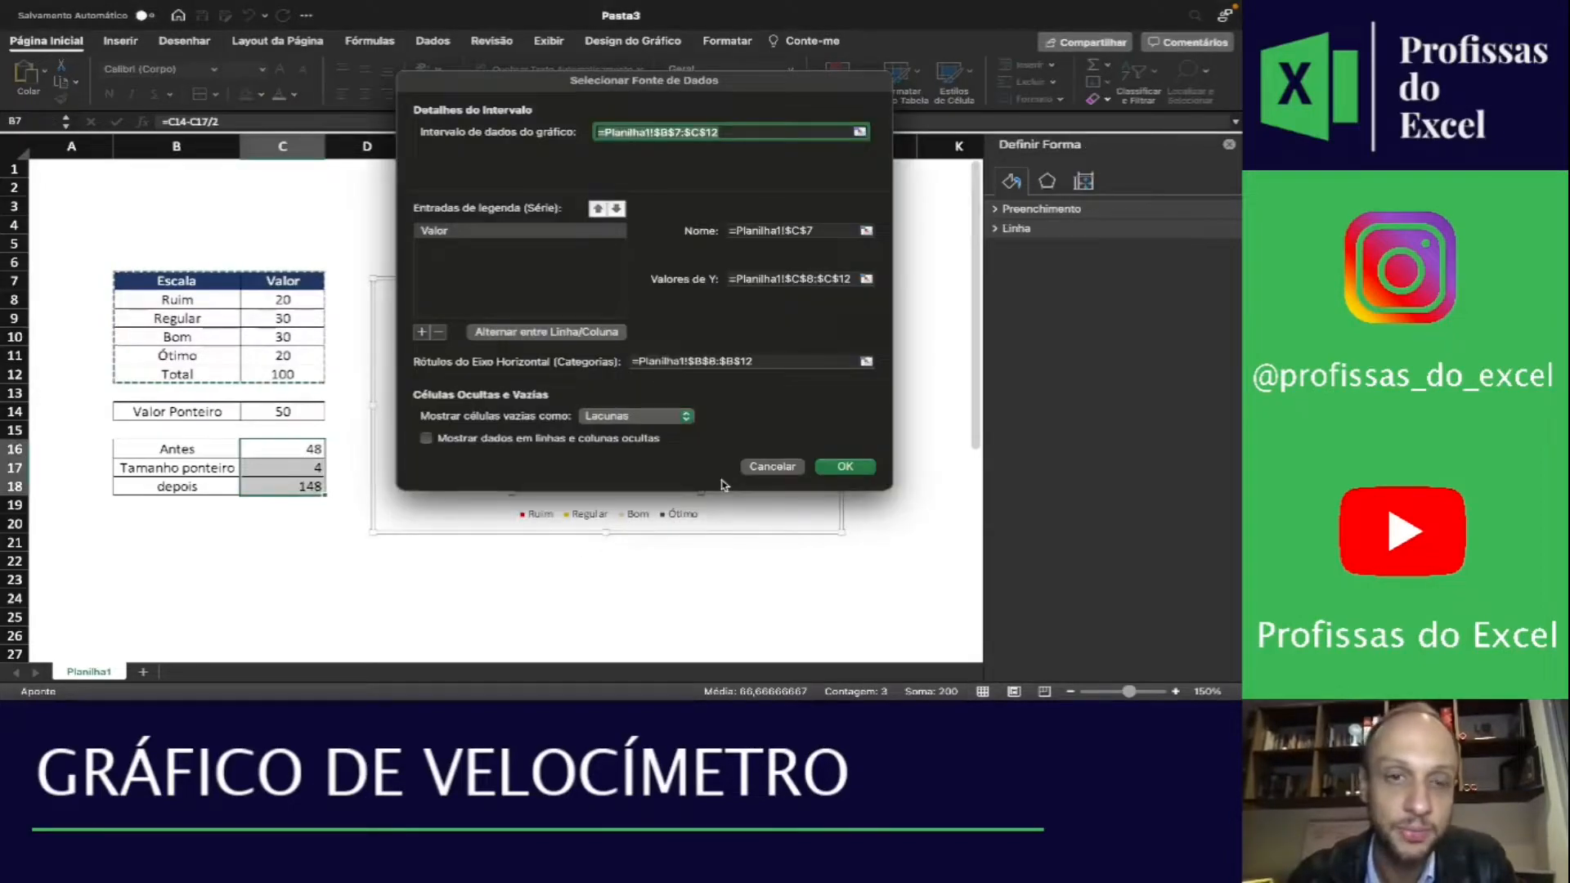
click(487, 233)
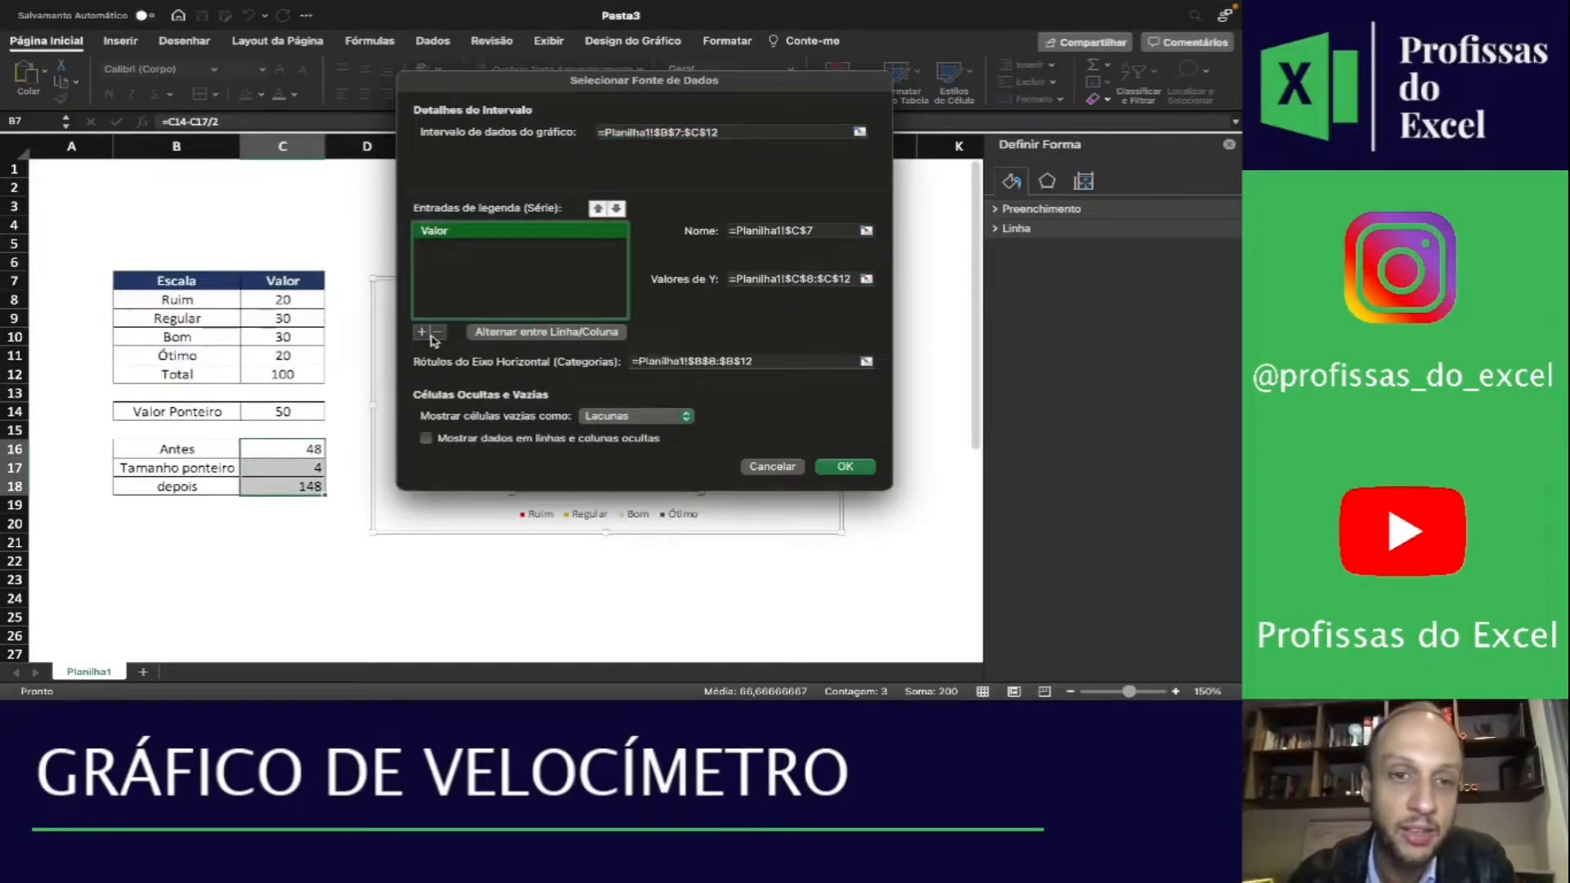
click(424, 333)
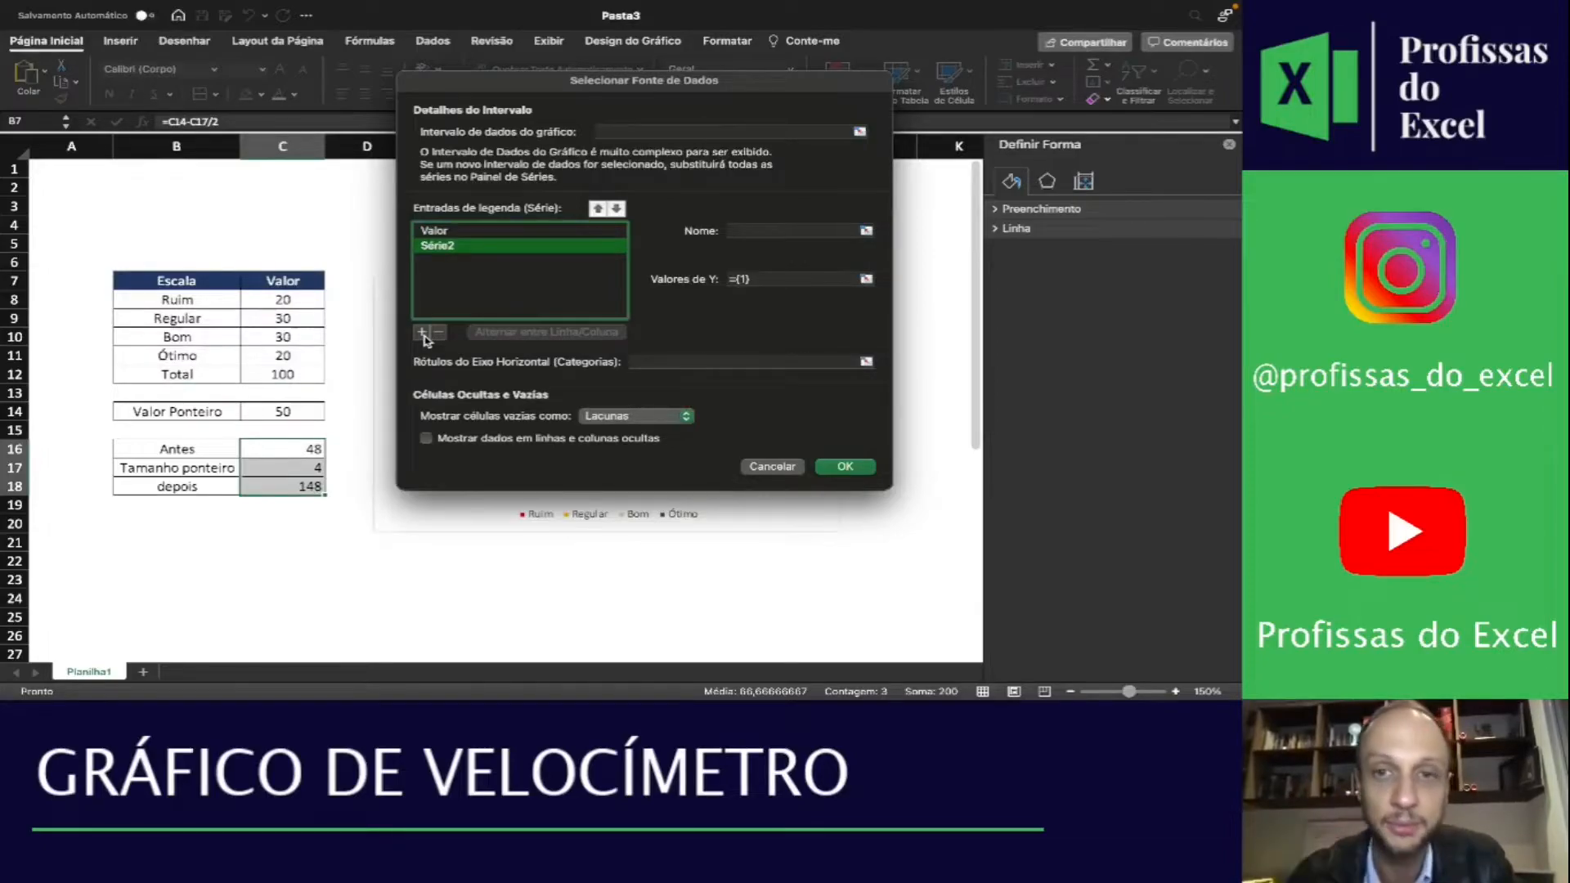
click(832, 231)
text(PONTEIRO)
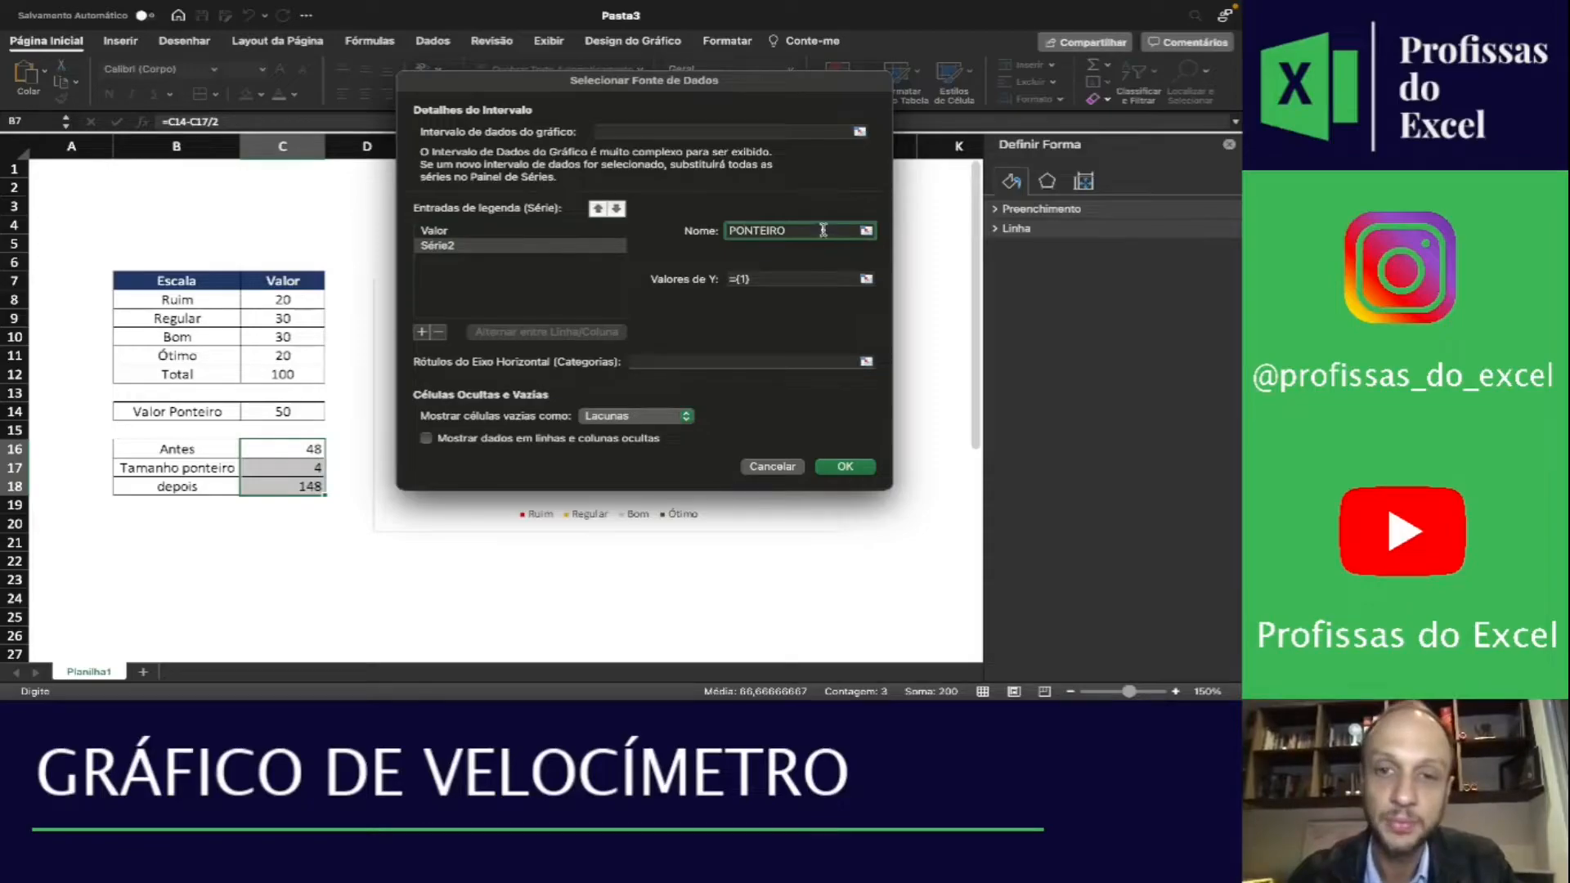
Set the PONTEIRO series' Y values to Planilha1 cells C16:C18, apply the data source, and close the formatting pane
click(864, 282)
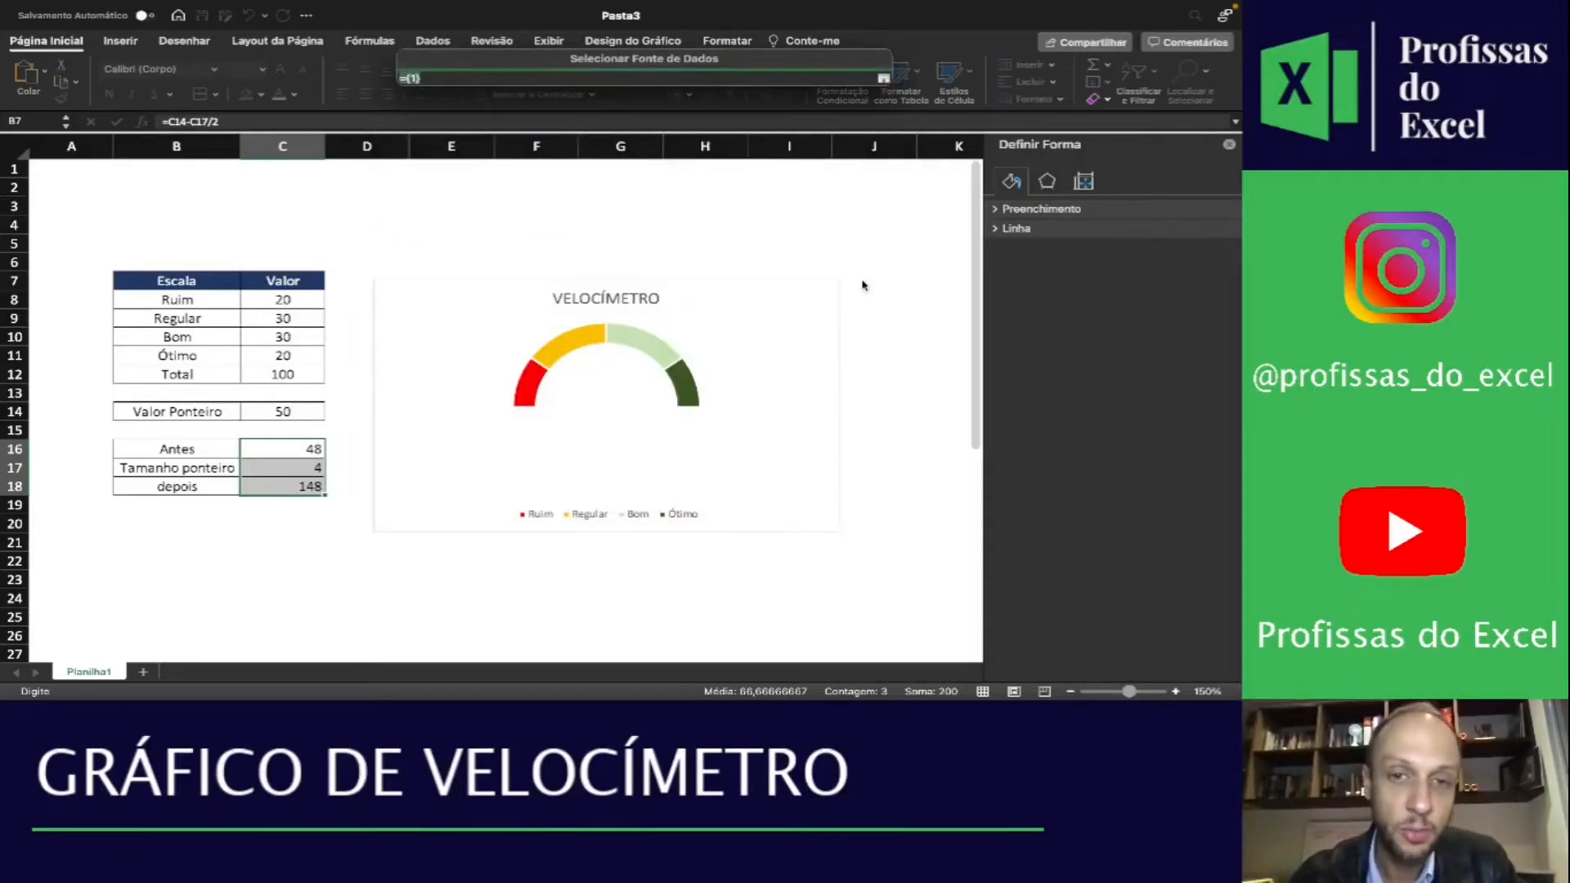
drag(270, 449, 270, 485)
key(Return)
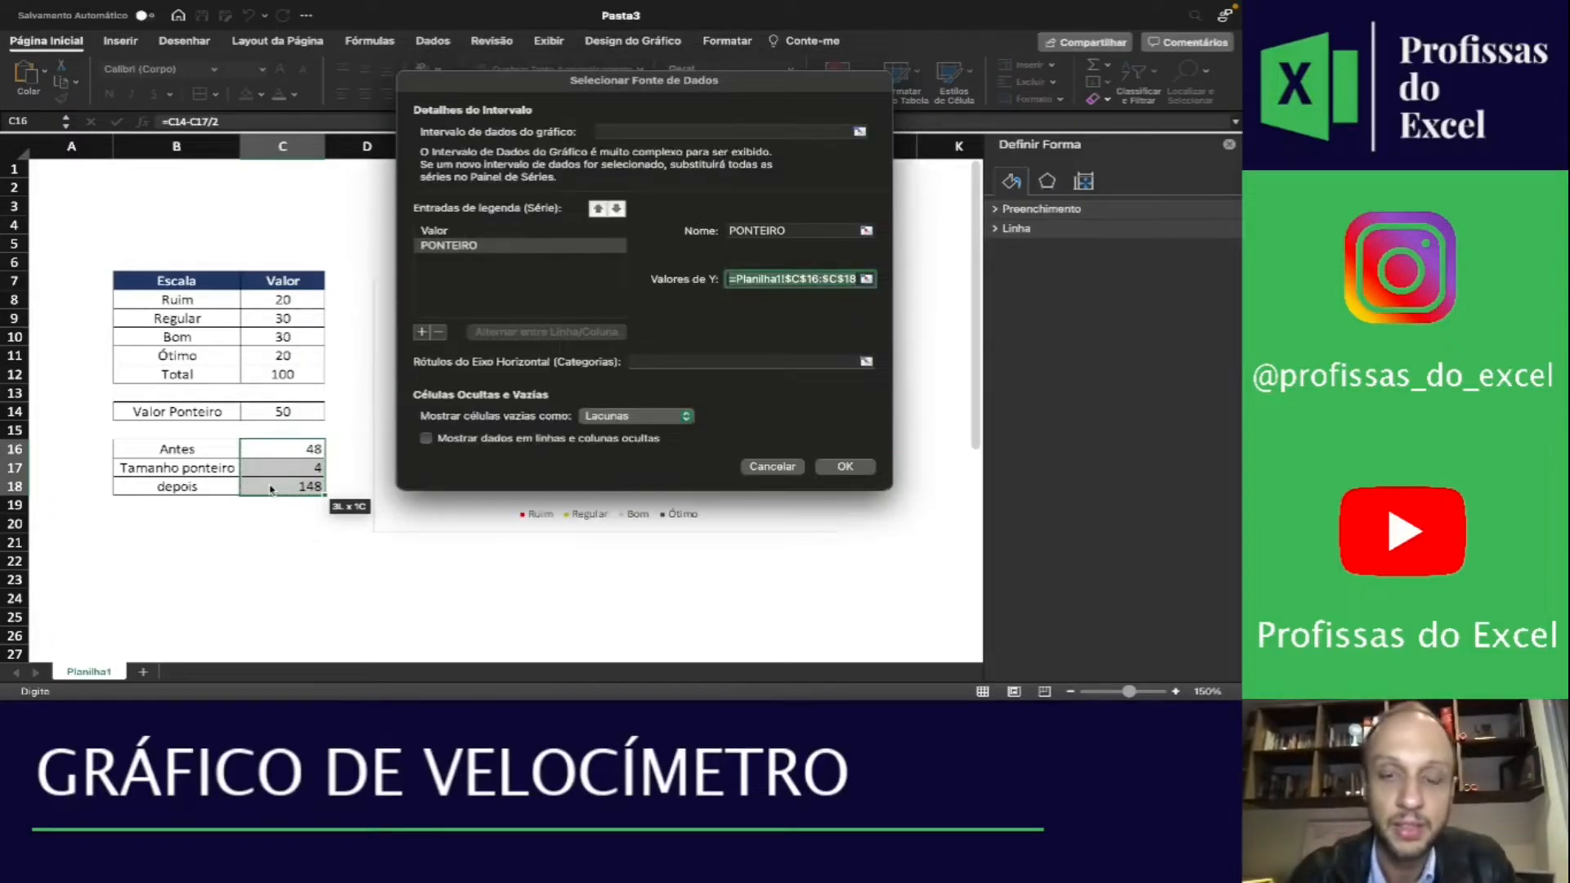
click(846, 467)
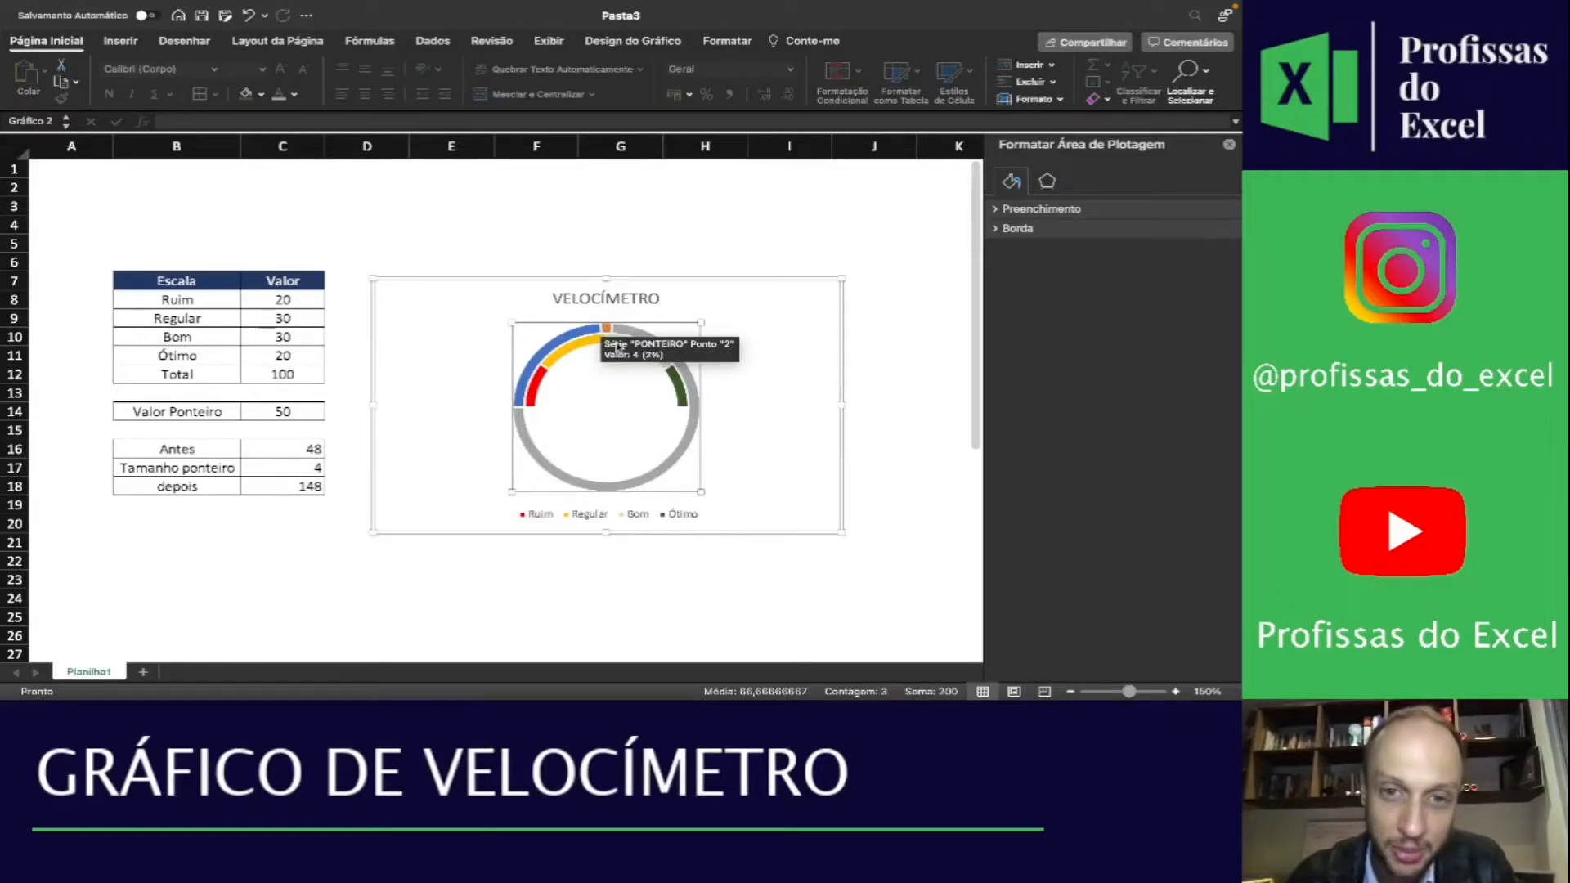
click(1228, 146)
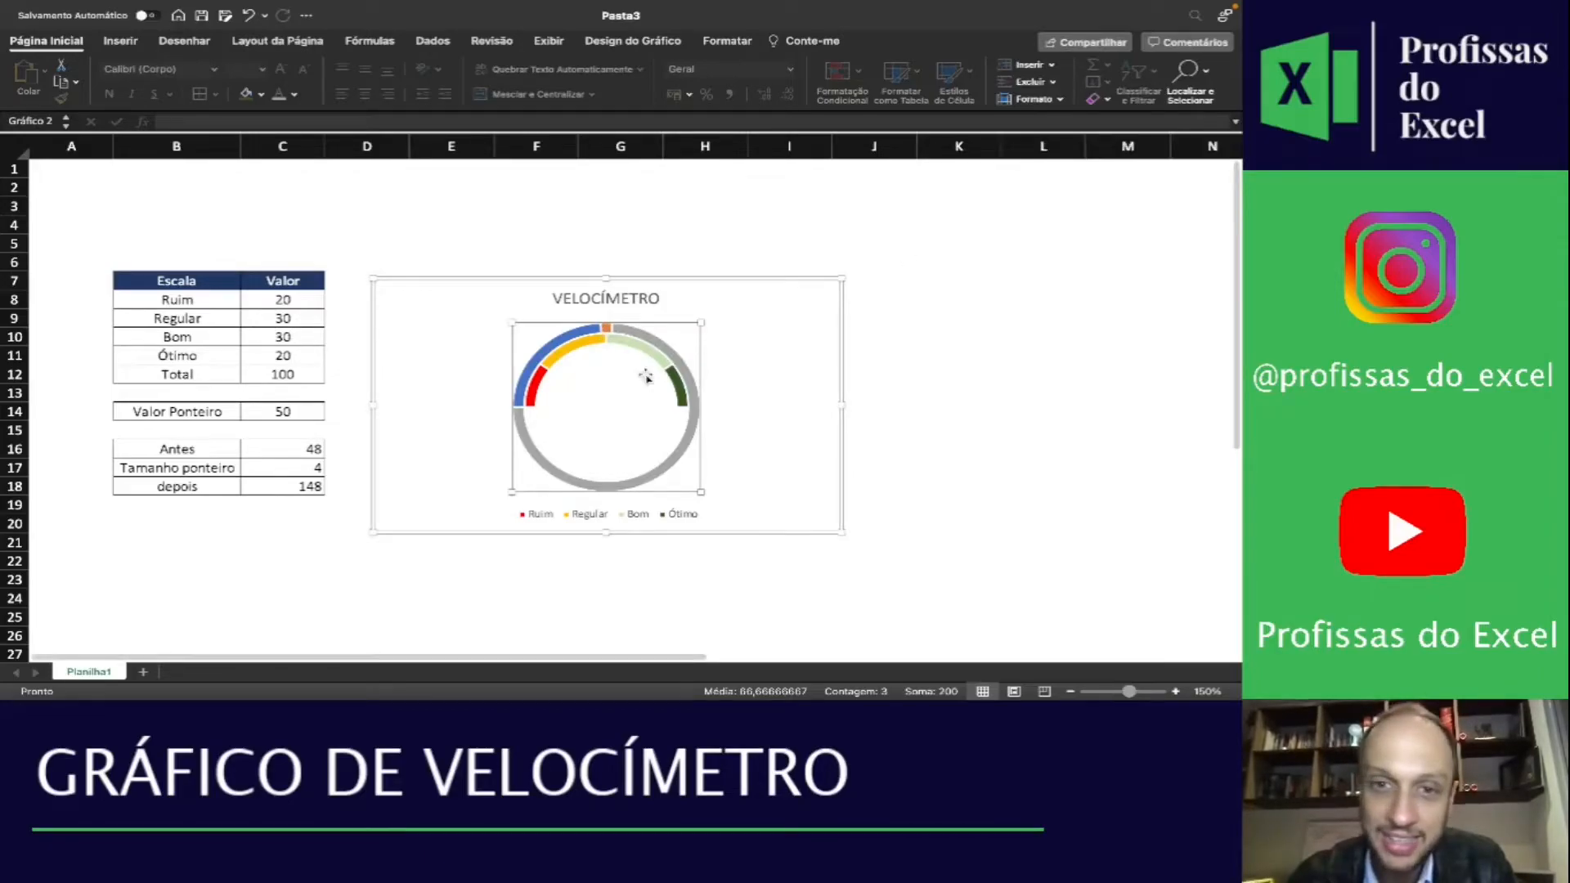